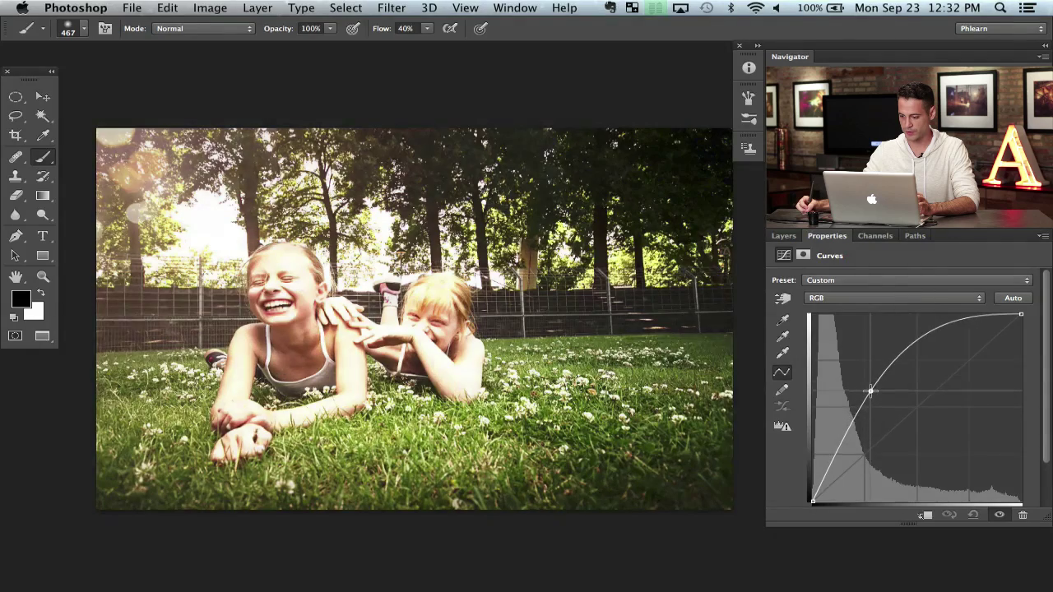
Invert the Curves 1 mask to black and set up a white brush at 1422 px with 20% flow
left_click(777, 236)
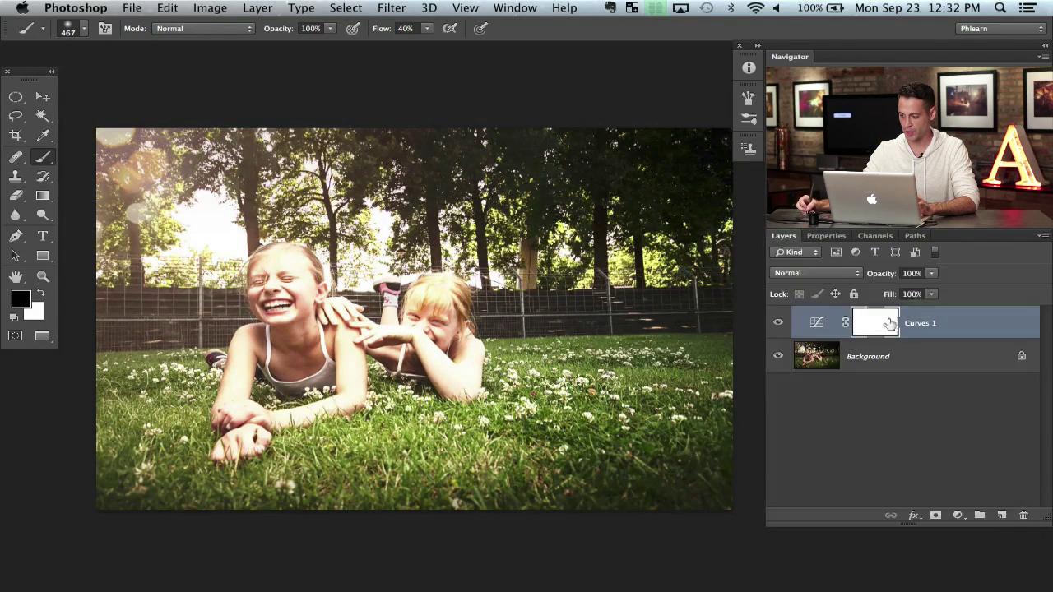
key("ctrl+i")
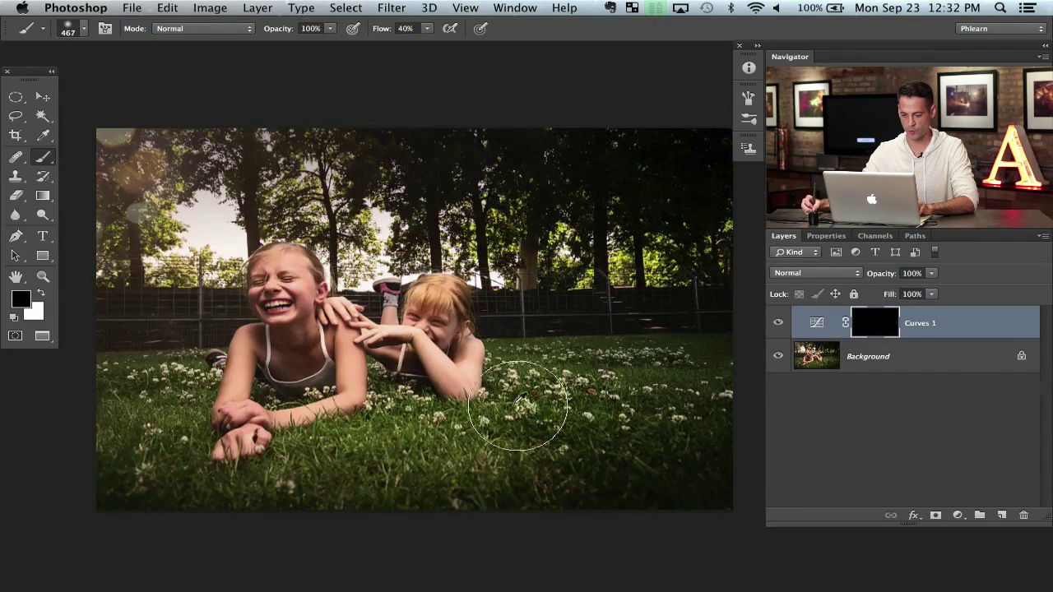
mouse_move(517, 422)
left_mouse_down("ctrl+alt")
mouse_move(617, 322)
mouse_move(600, 301)
left_mouse_up("ctrl+alt")
key("x")
key("shift+2")
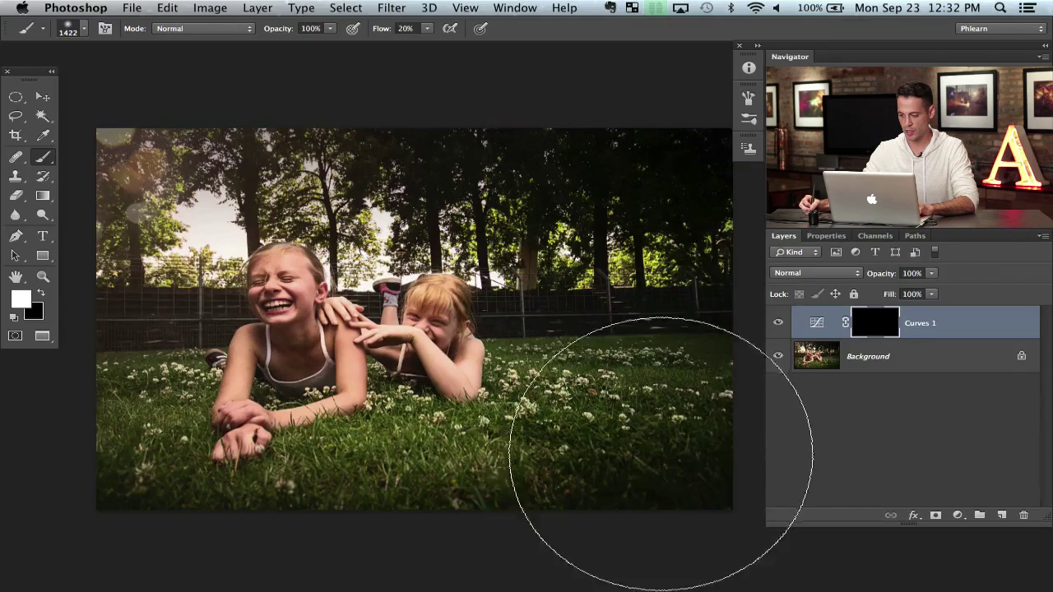
Paint white on the Curves 1 mask over the foreground grass and the dark trees in the photo's upper-right area
left_click_drag(613, 440, 536, 413)
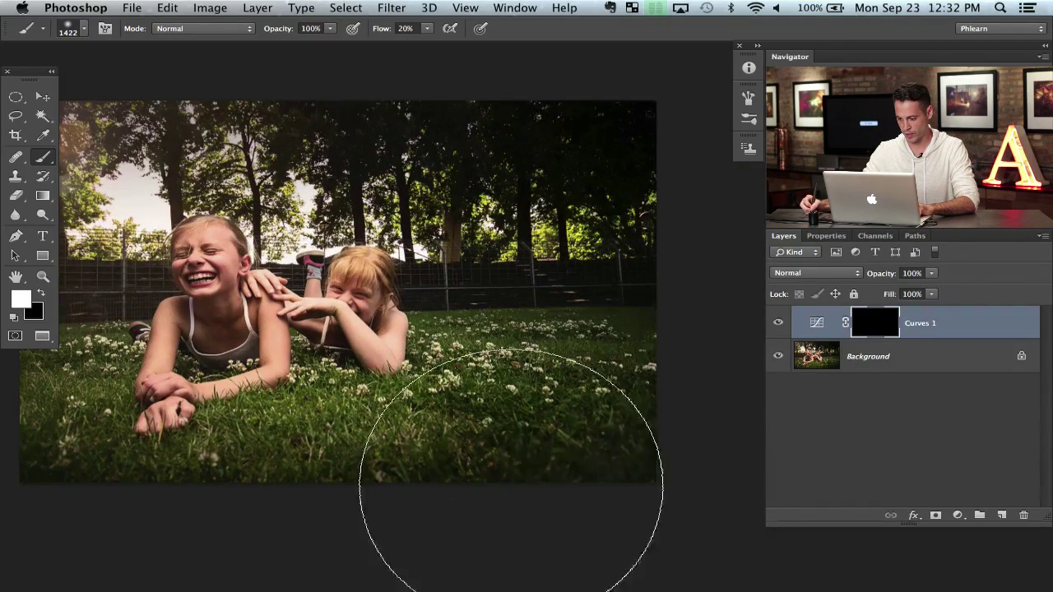
mouse_move(531, 496)
left_mouse_down()
mouse_move(531, 461)
mouse_move(654, 433)
mouse_move(376, 508)
mouse_move(517, 489)
mouse_move(613, 492)
left_mouse_up()
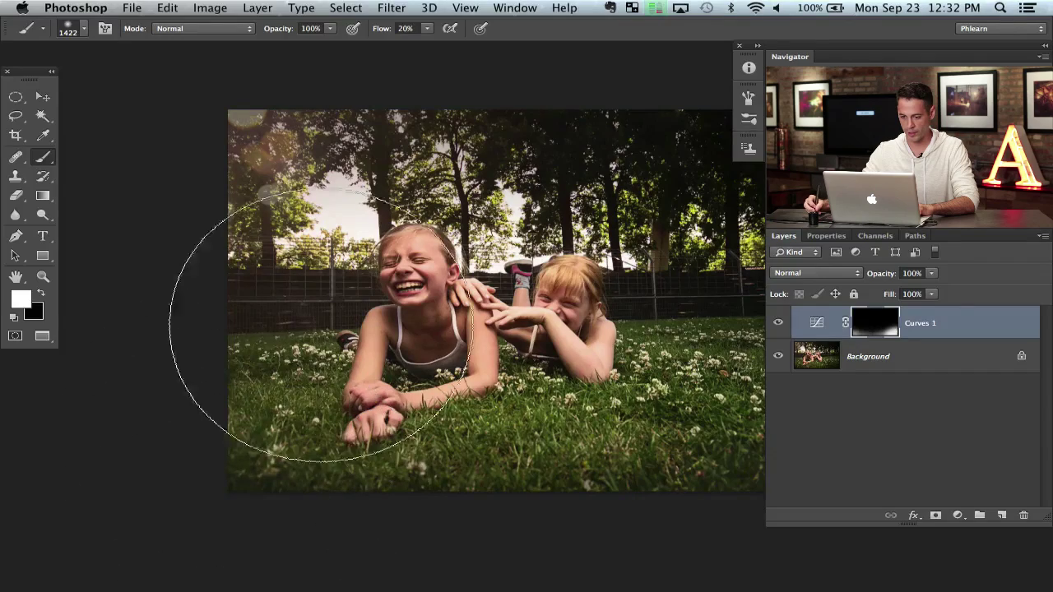
left_click_drag(618, 109, 466, 140)
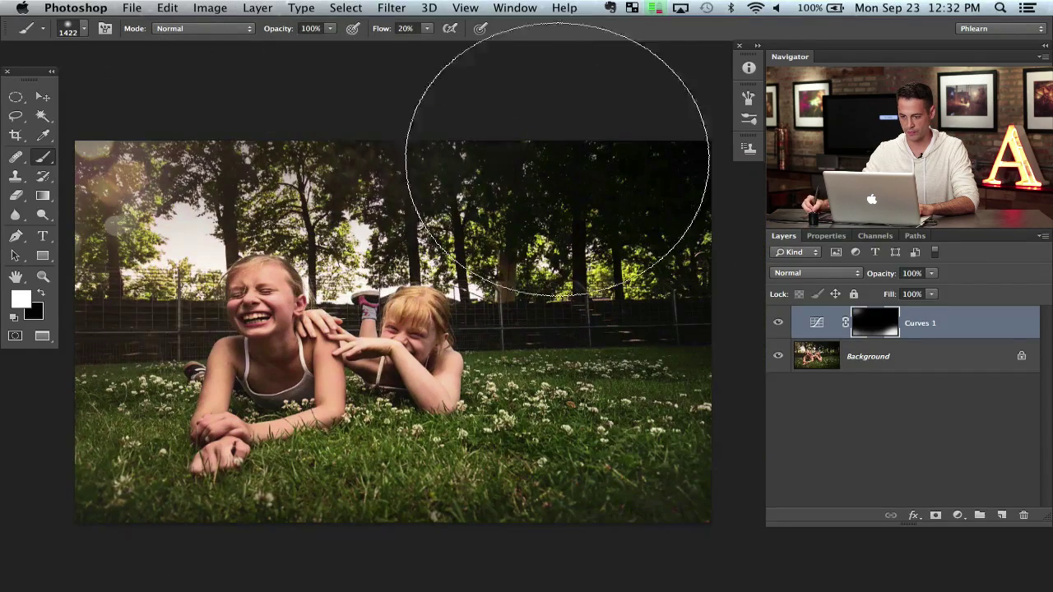
left_click_drag(670, 236, 614, 236)
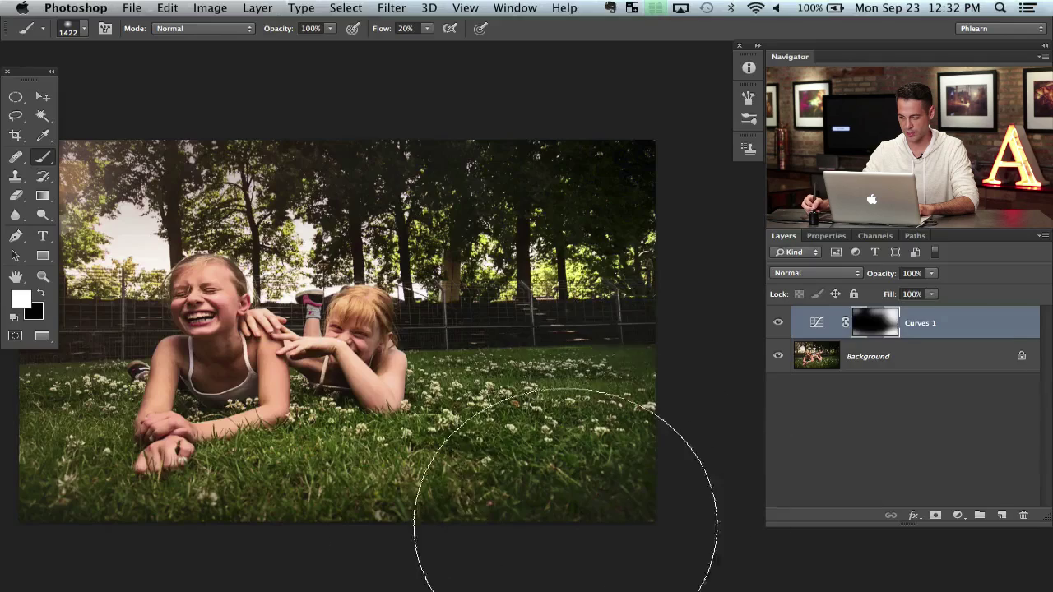
left_click_drag(434, 444, 492, 431)
Toggle the Curves 1 layer's visibility repeatedly to compare the photo before and after the masked brightening
left_click(777, 323)
left_click(778, 323)
left_click(778, 323)
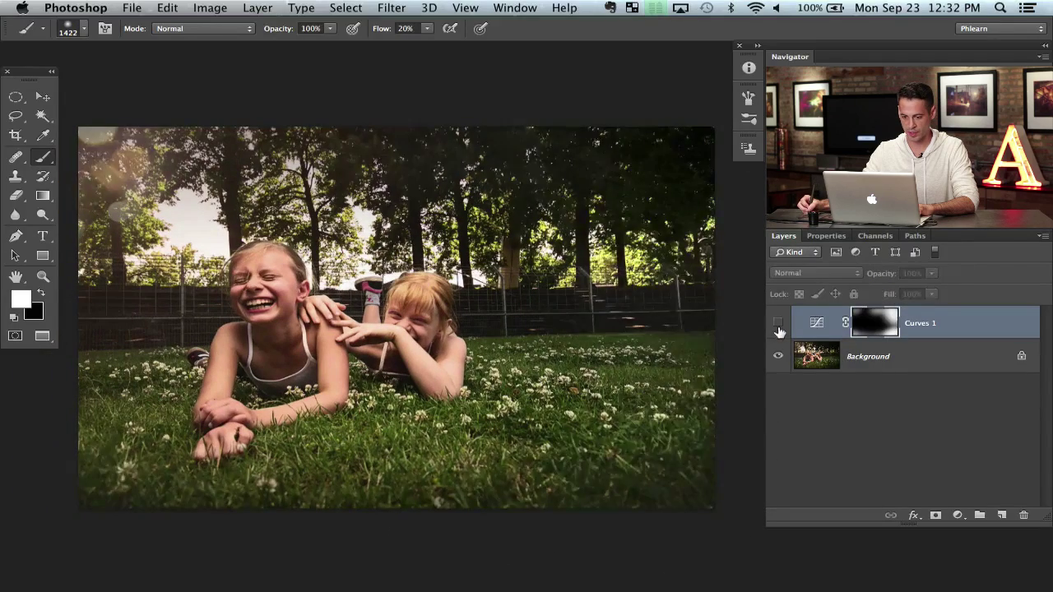
left_click(778, 323)
left_click(778, 324)
left_click(778, 325)
left_click(779, 324)
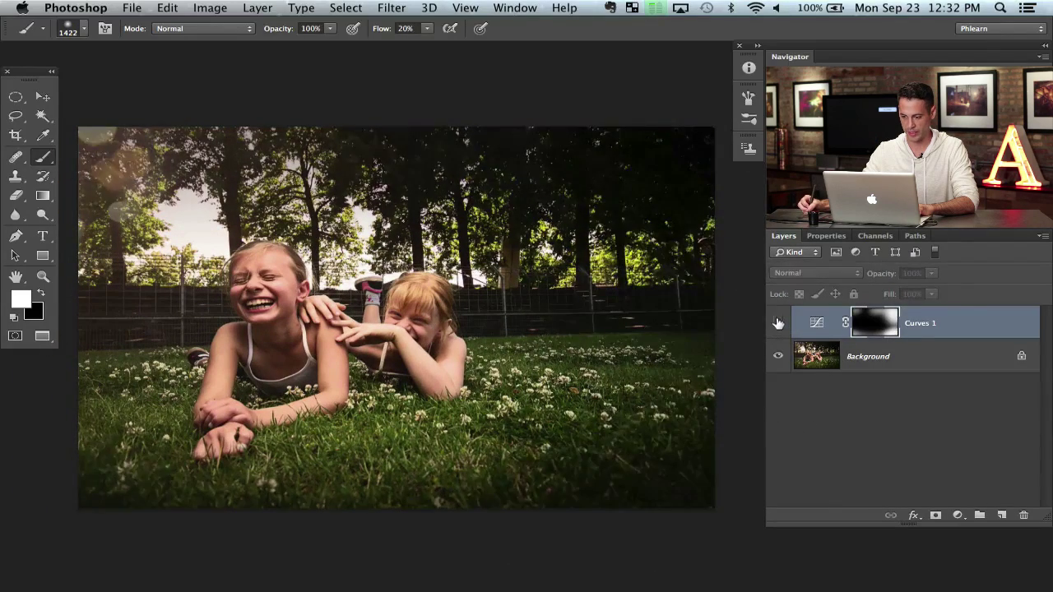
left_click(778, 324)
left_click(779, 324)
left_click(778, 325)
left_click_drag(576, 346, 610, 356)
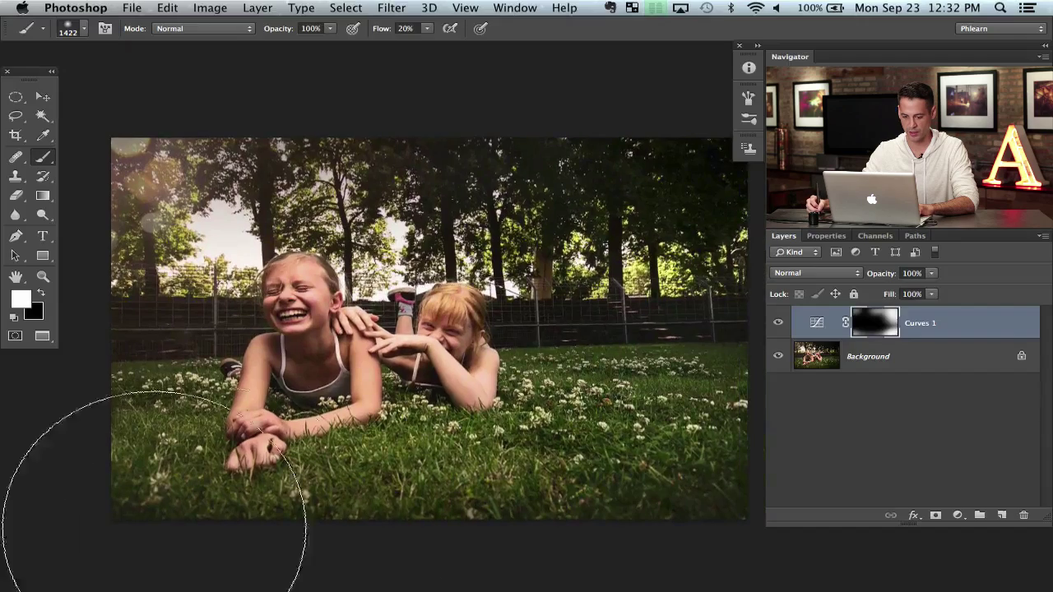
Try painting the Curves 1 brightening over the girl in front with an 846 px brush, and undo the stroke
left_click_drag(294, 371, 247, 372, "ctrl+alt")
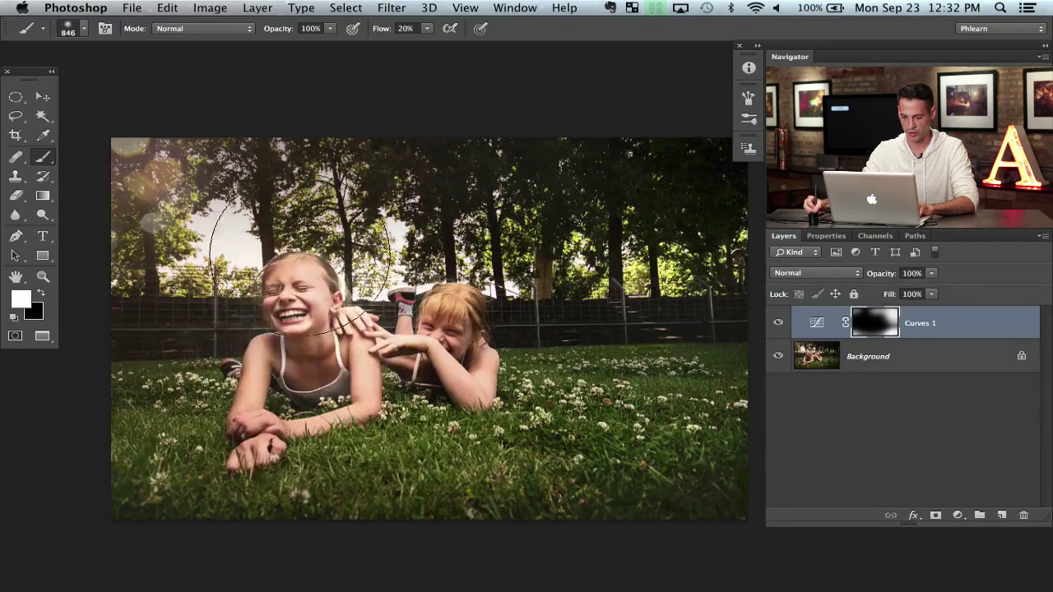
left_click(303, 369)
key("super+z")
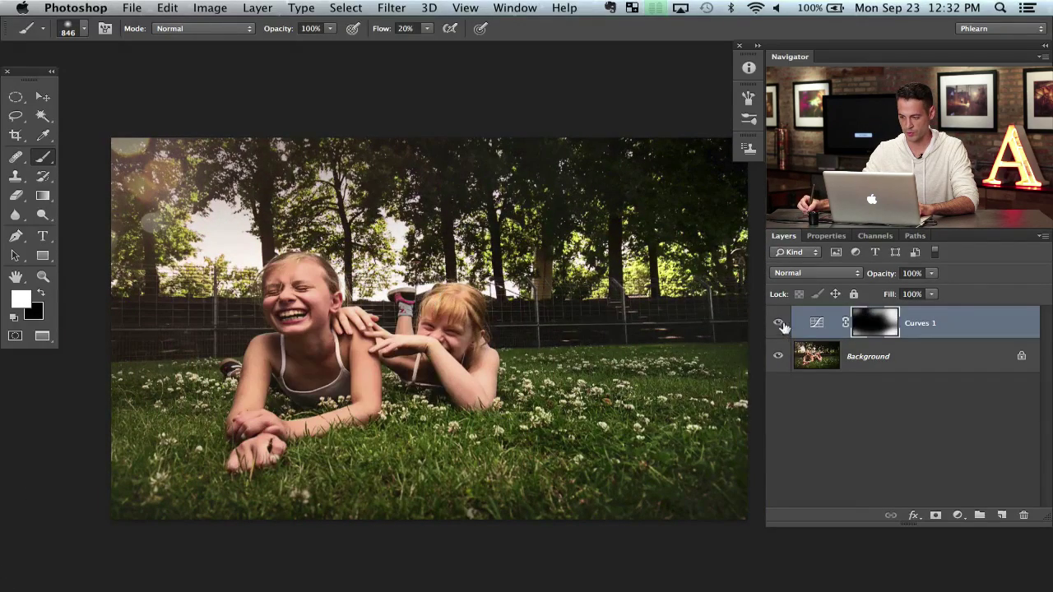
Check the edge brightening again by switching the Curves 1 layer off and on
left_click(778, 324)
left_click(778, 323)
left_click(778, 323)
left_click(779, 323)
left_click_drag(602, 419, 582, 415)
left_click(779, 324)
left_click(778, 325)
left_click(779, 324)
left_click(779, 324)
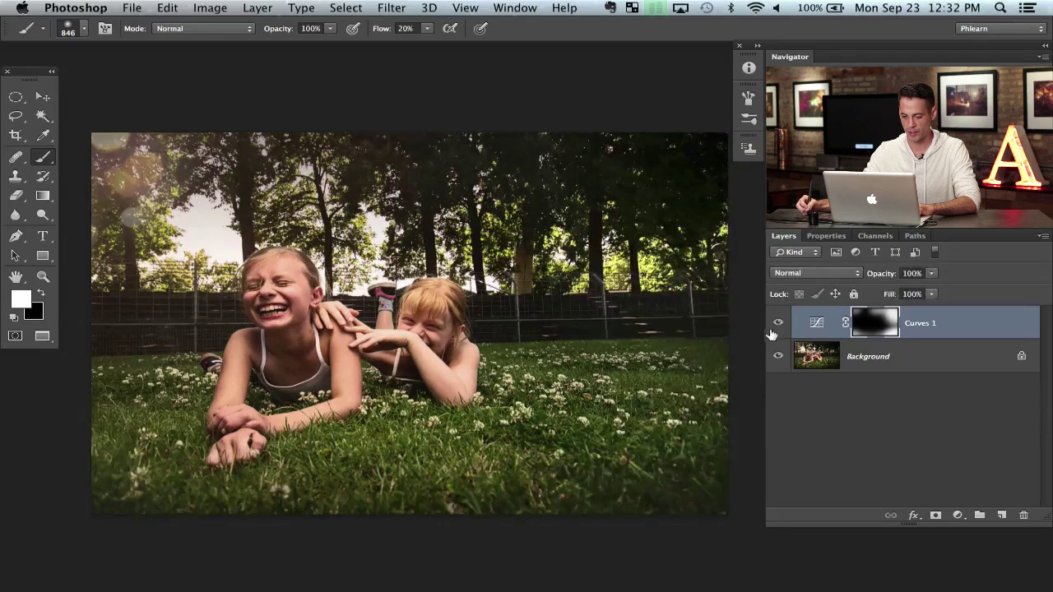
Raise the midtones of the Green and Red channels slightly in the Curves 1 adjustment
double_click(825, 325)
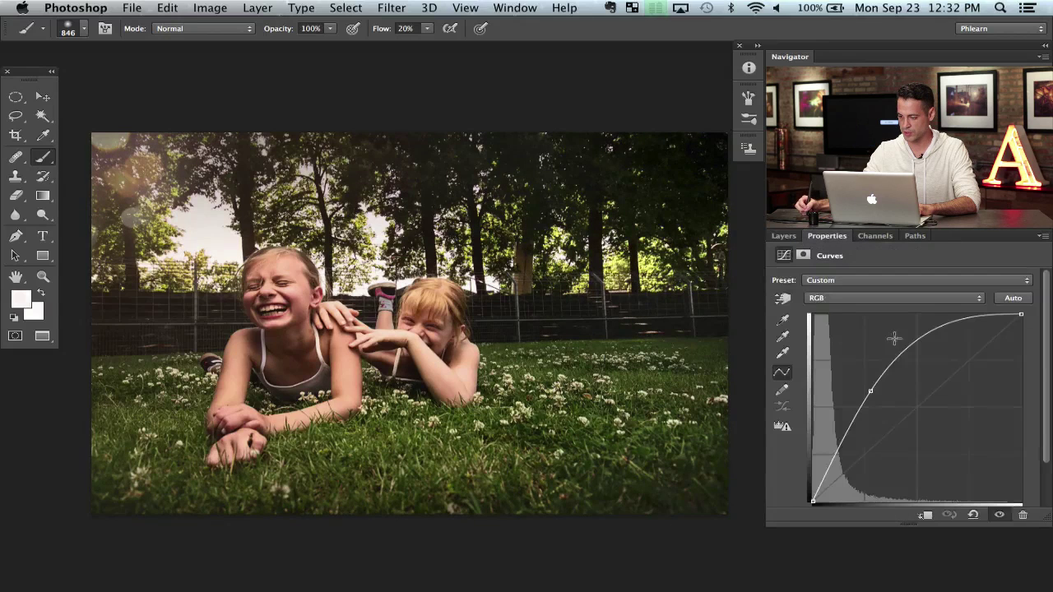
left_click(859, 298)
left_click(857, 317)
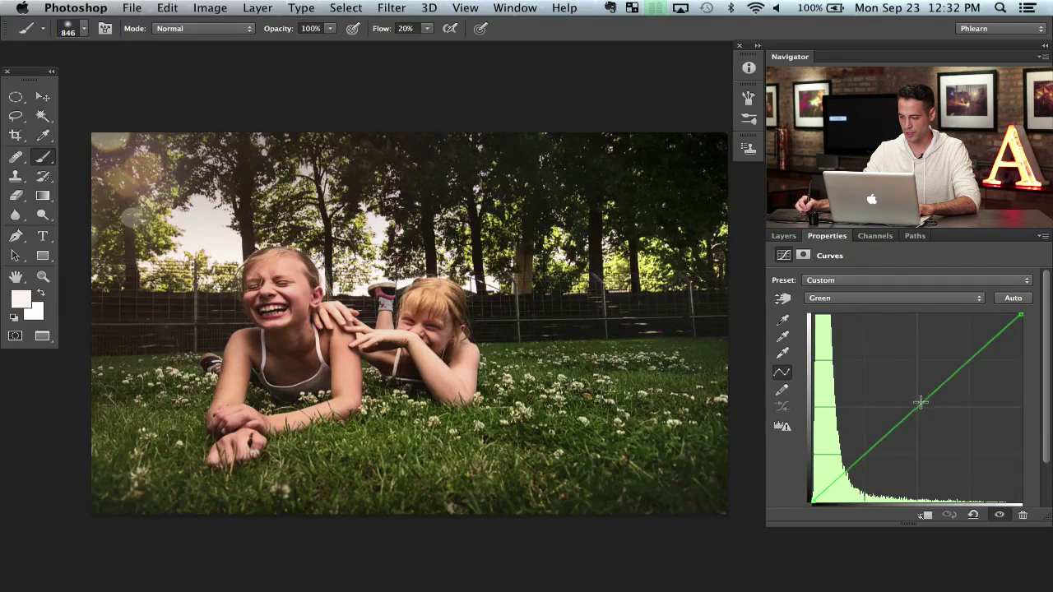
left_click_drag(918, 404, 917, 399)
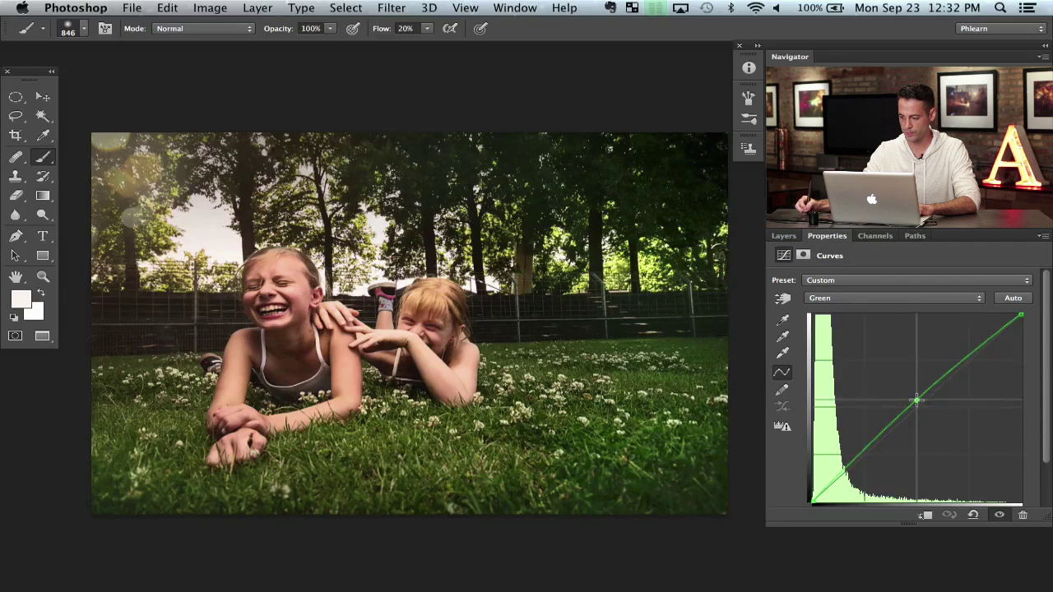
left_click(857, 301)
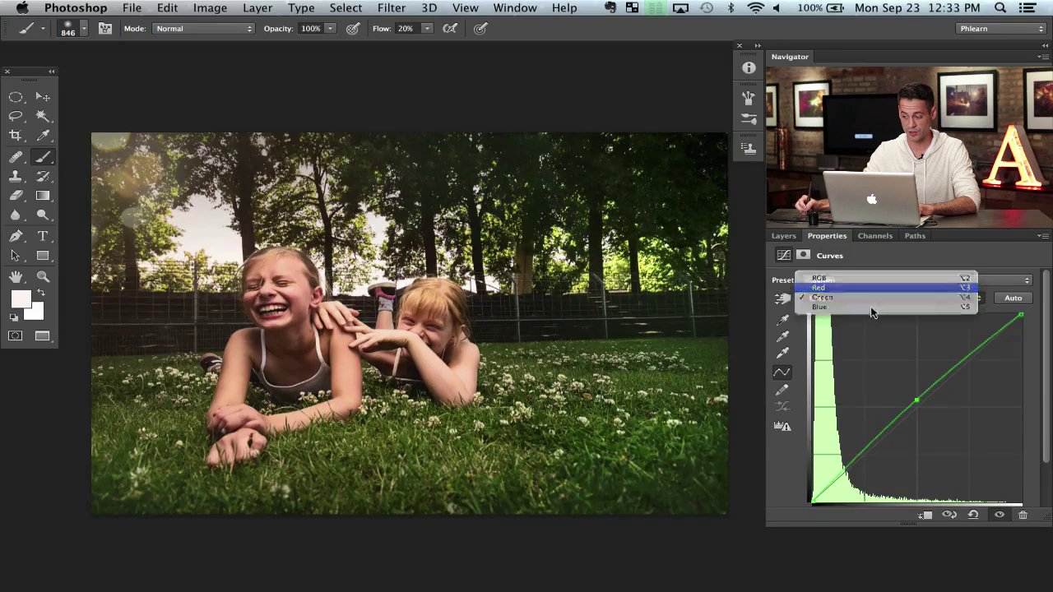
left_click(860, 288)
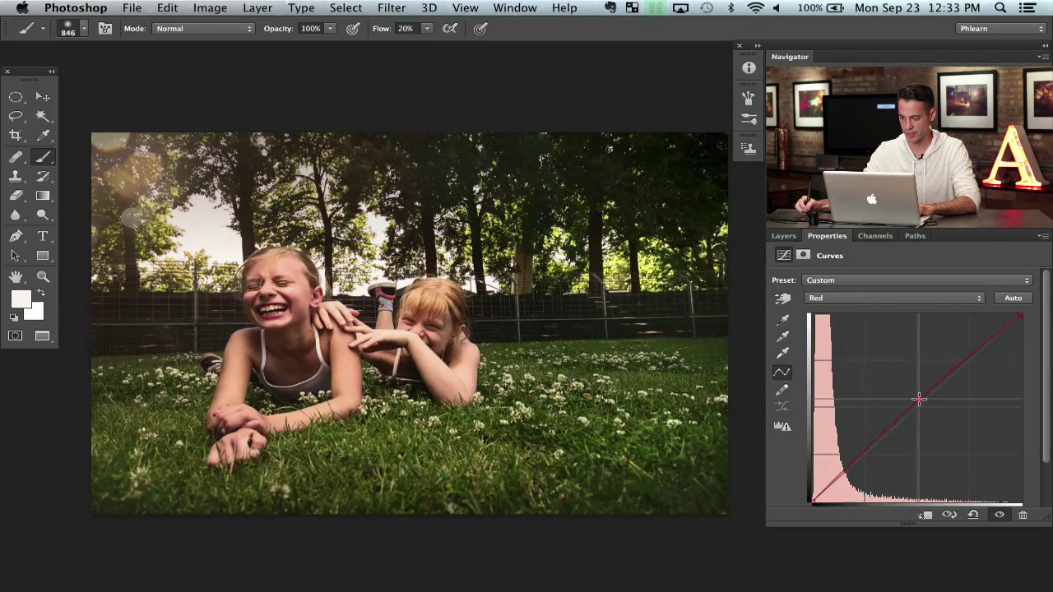
Switch Curves 1 off and on to compare the color shift from the channel adjustments
left_click(784, 236)
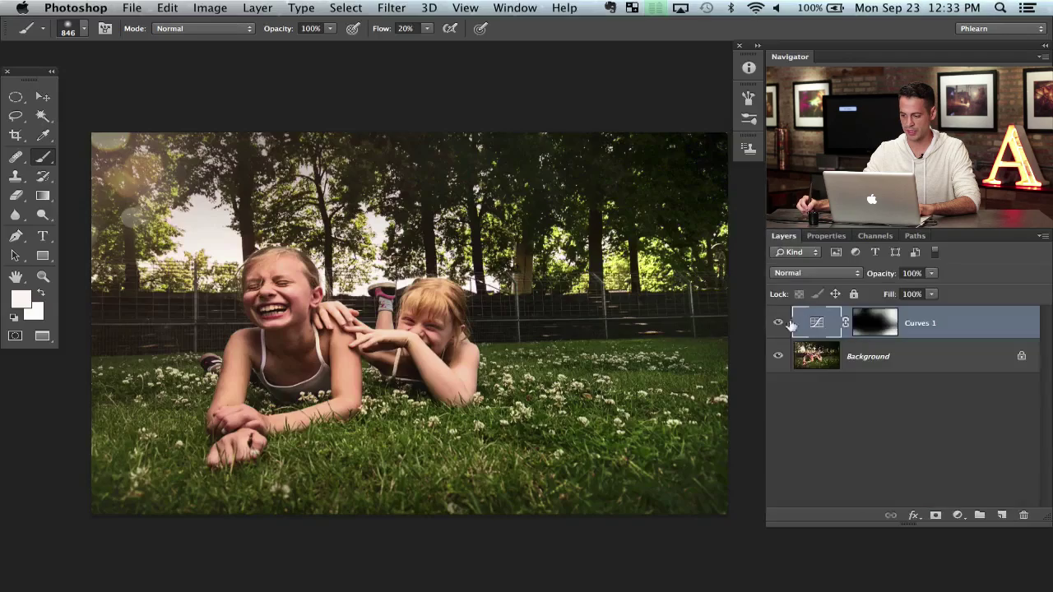
left_click(780, 323)
left_click(779, 323)
left_click(779, 323)
left_click(779, 323)
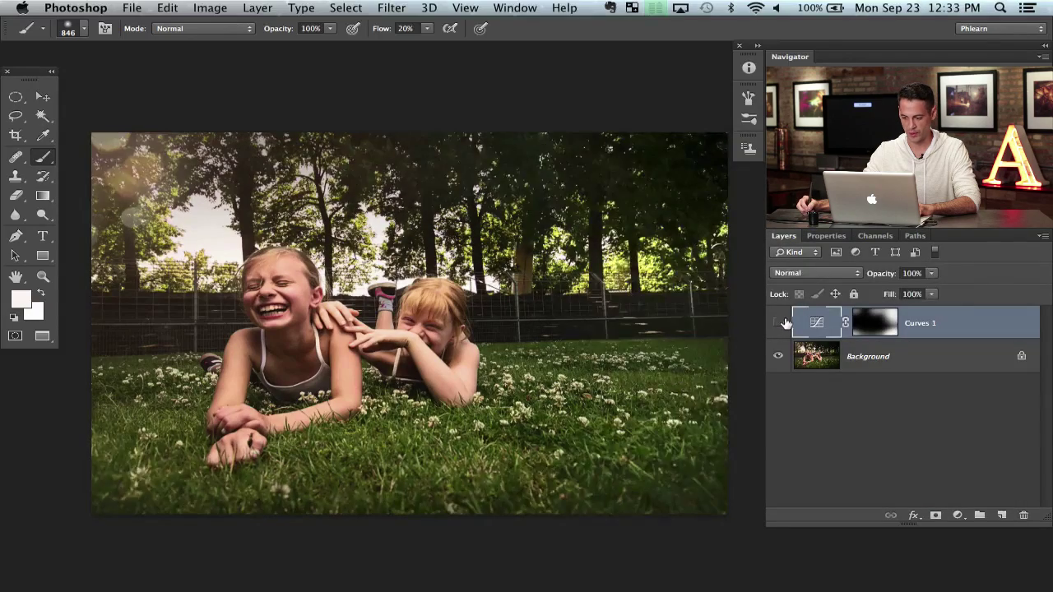
left_click(780, 324)
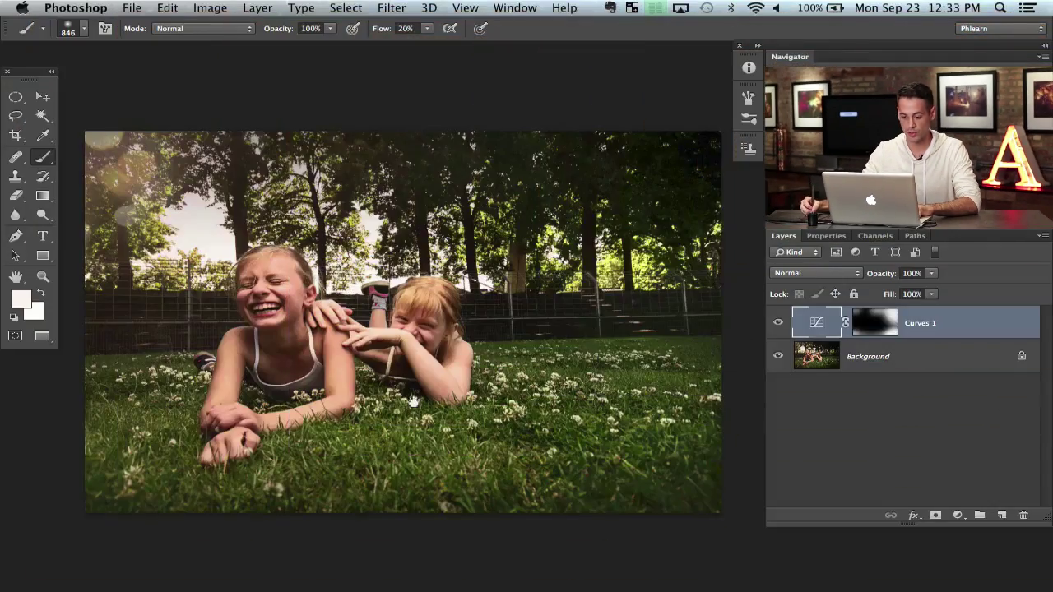
Add a second Curves adjustment layer above Curves 1 and raise its RGB midtones slightly
left_click(958, 517)
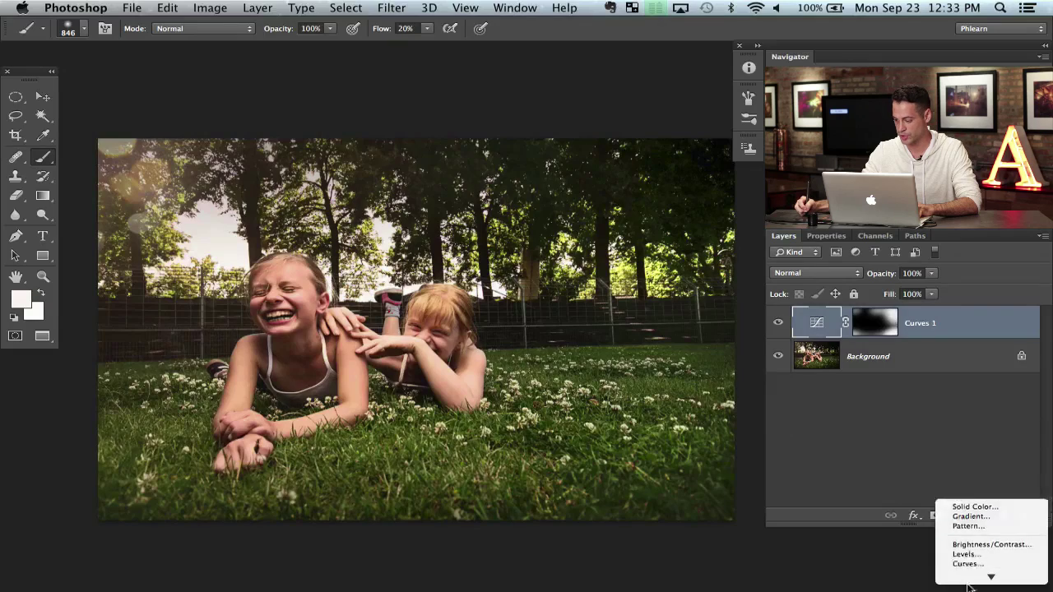
left_click(962, 498)
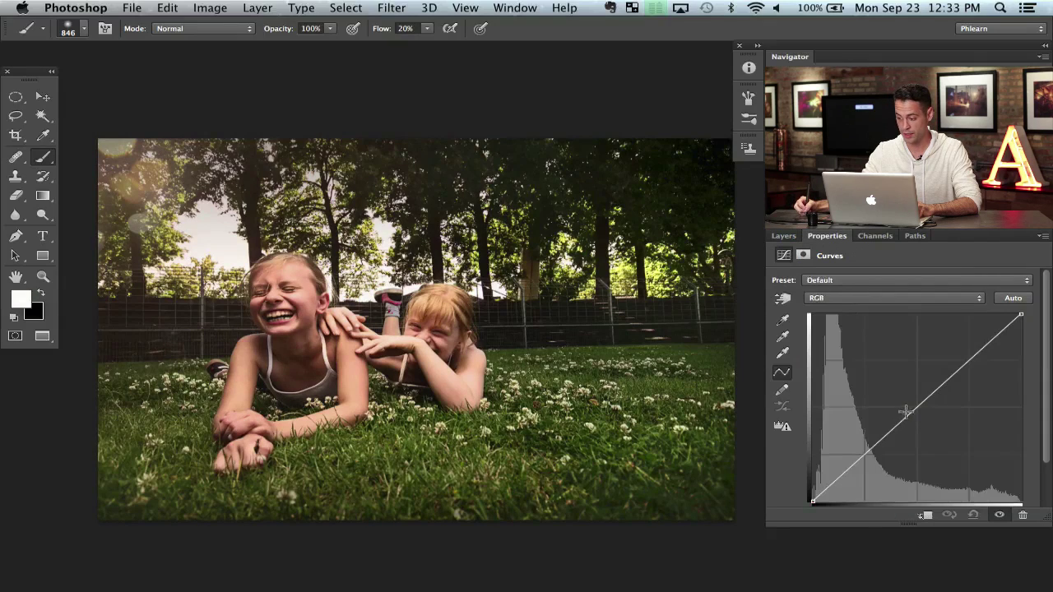
left_click_drag(903, 418, 889, 404)
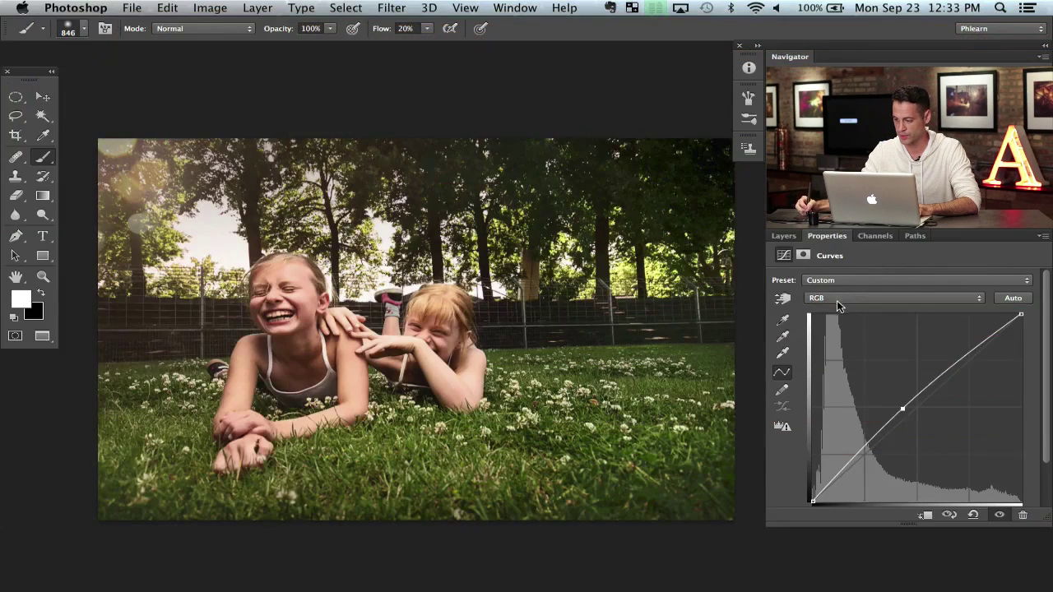
Raise the Red channel's midtones and lower the Blue channel's midtones in the new Curves adjustment for a warm tint
left_click(837, 300)
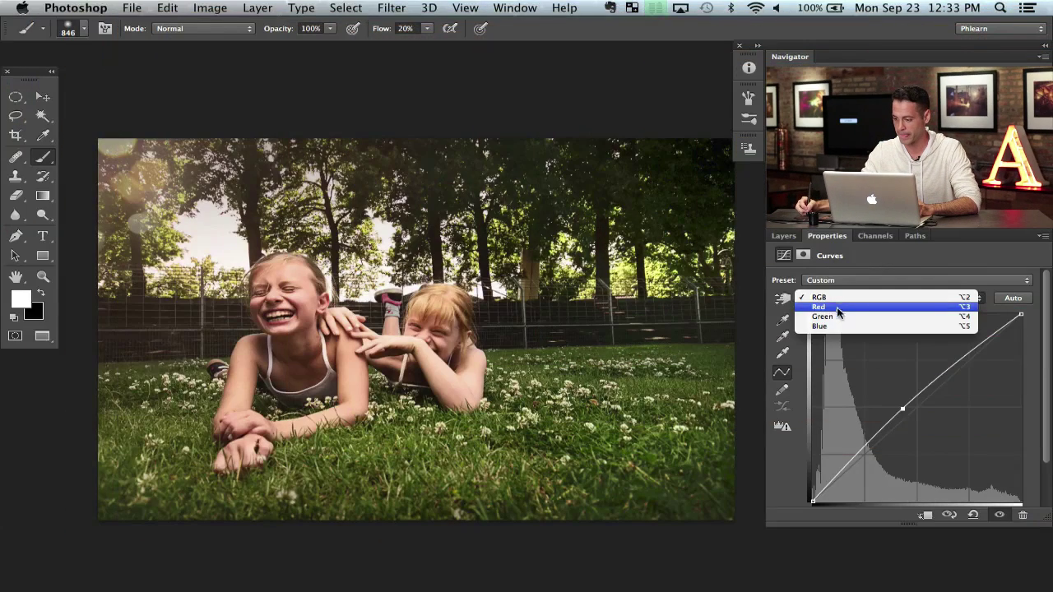
left_click(837, 308)
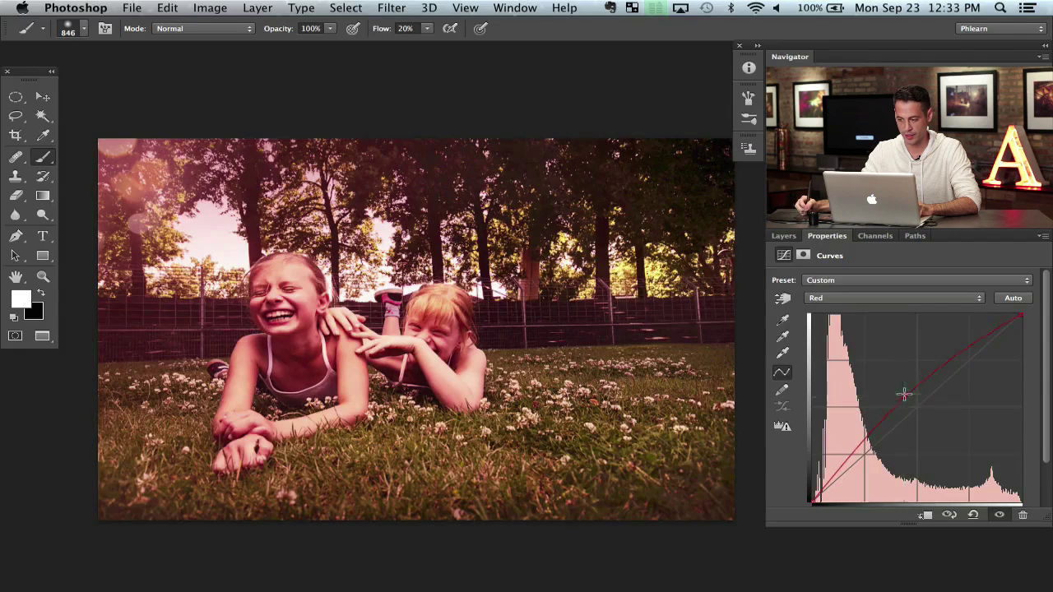
left_click(861, 301)
left_click(870, 318)
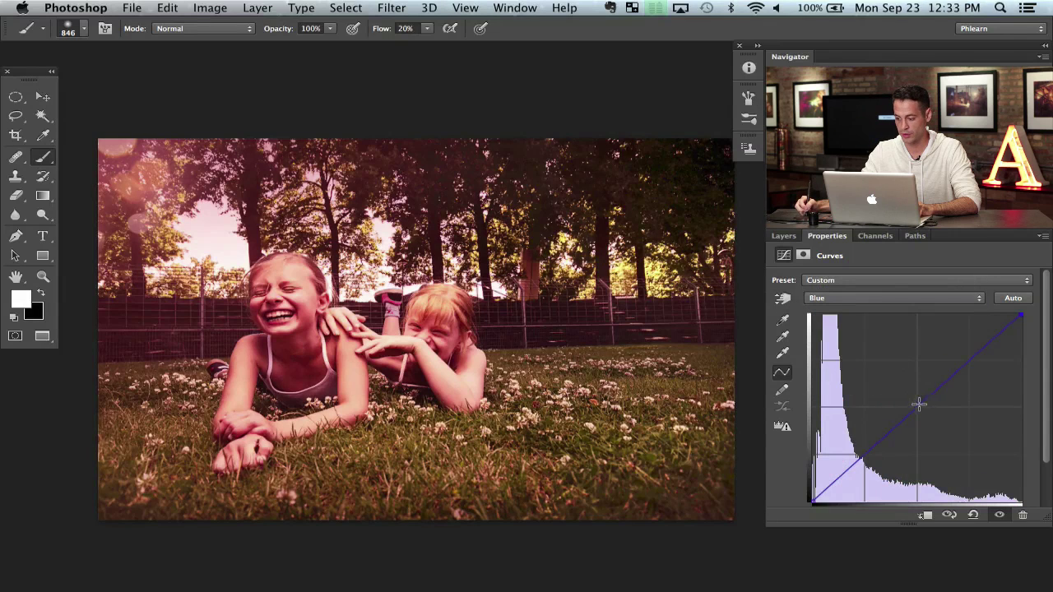
left_click_drag(924, 409, 927, 418)
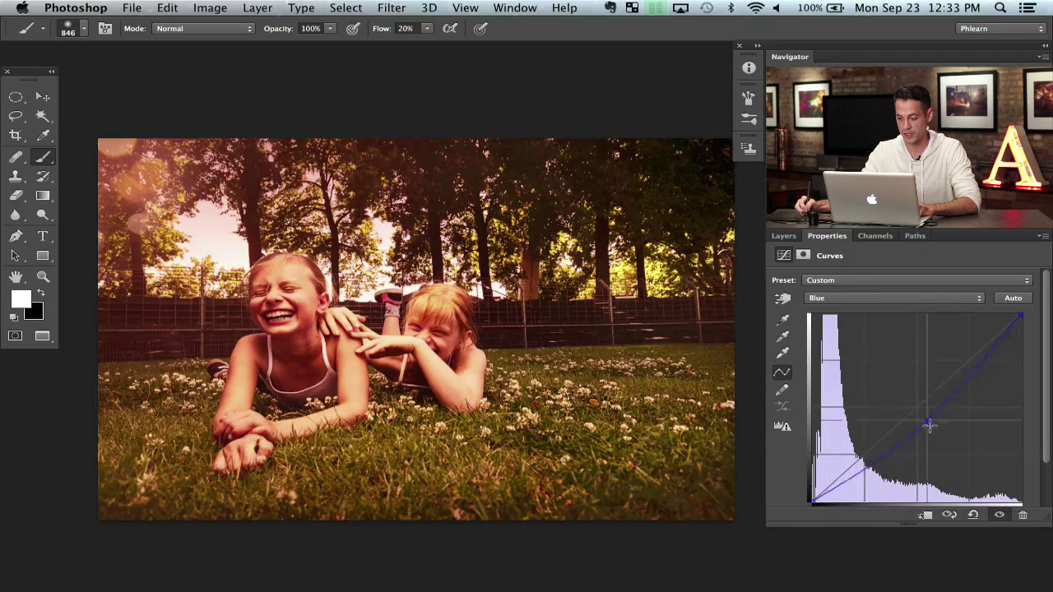
left_click_drag(946, 438, 931, 423)
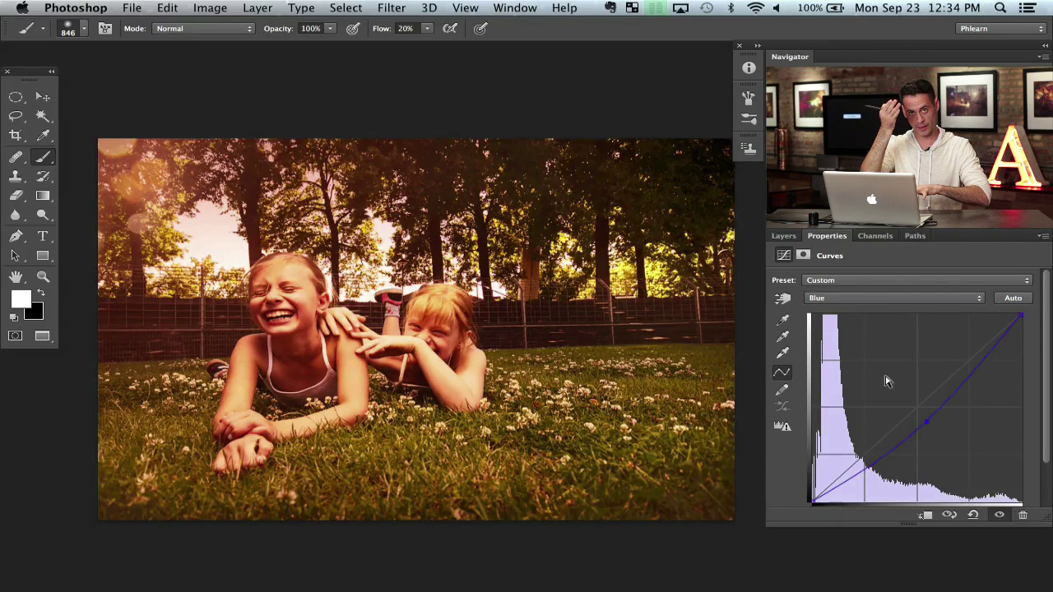
Toggle the Curves 2 layer's visibility to compare the photo with and without the warm tint
left_click(786, 237)
left_click(779, 325)
left_click(779, 325)
left_click(779, 325)
left_click(779, 325)
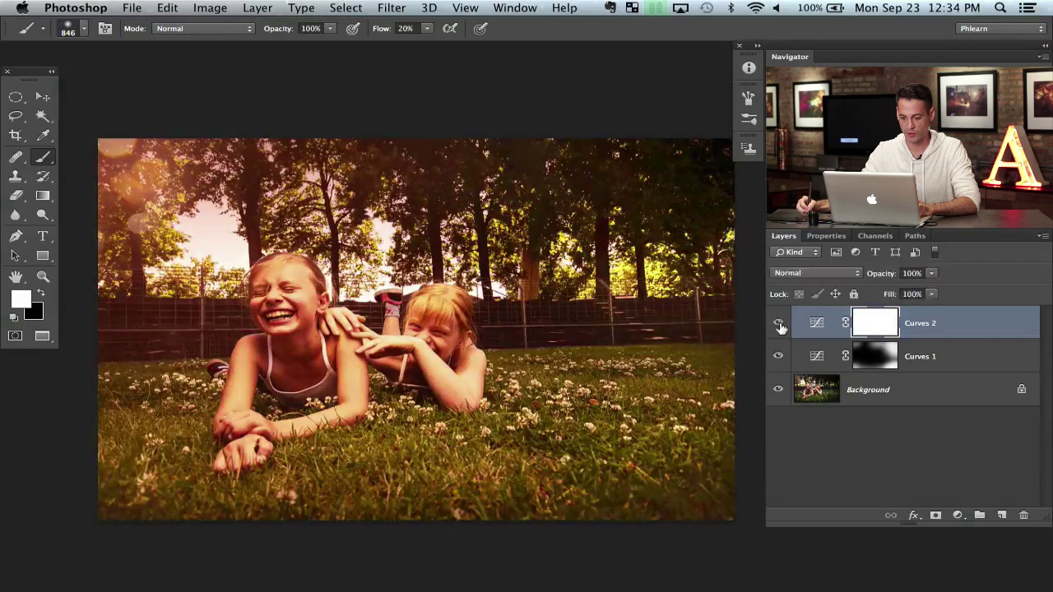
left_click(779, 325)
left_click(779, 325)
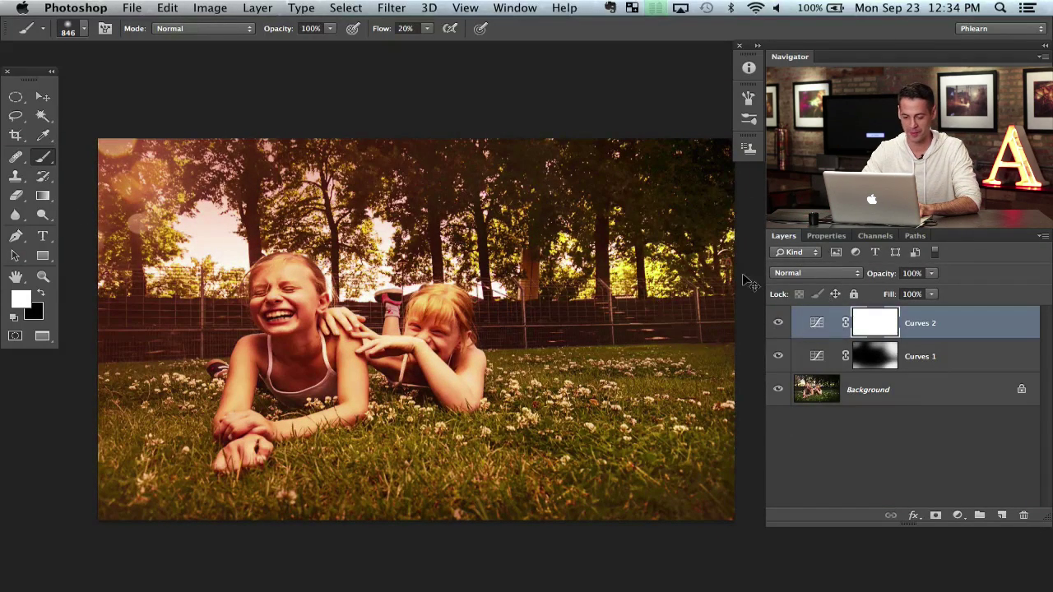
Invert the Curves 2 mask to black and paint the warm tint over the trees and left-side grass with a white 977 px brush
key("super+i")
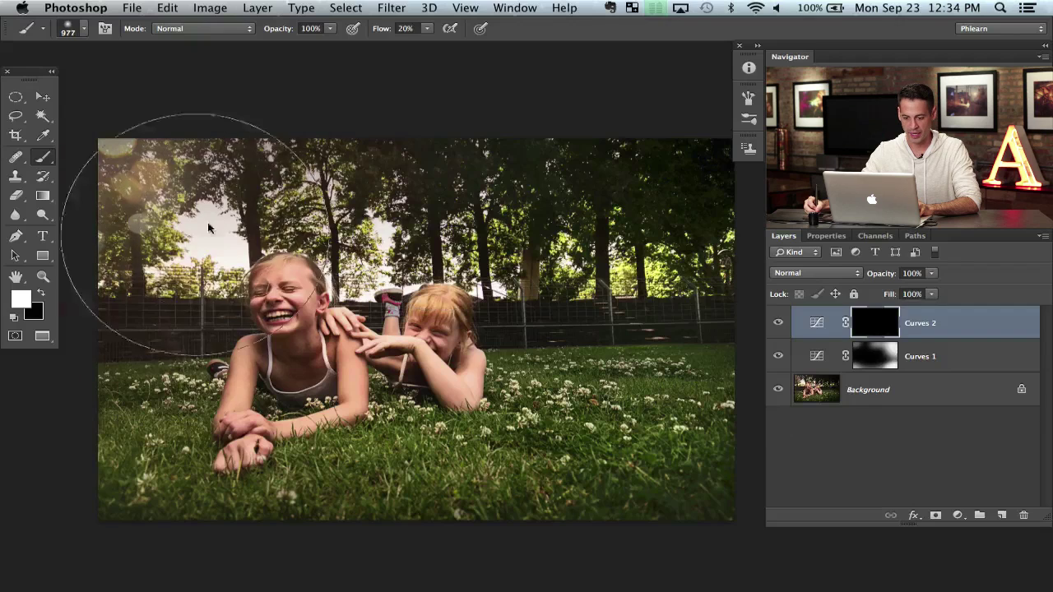
left_click_drag(209, 228, 202, 255)
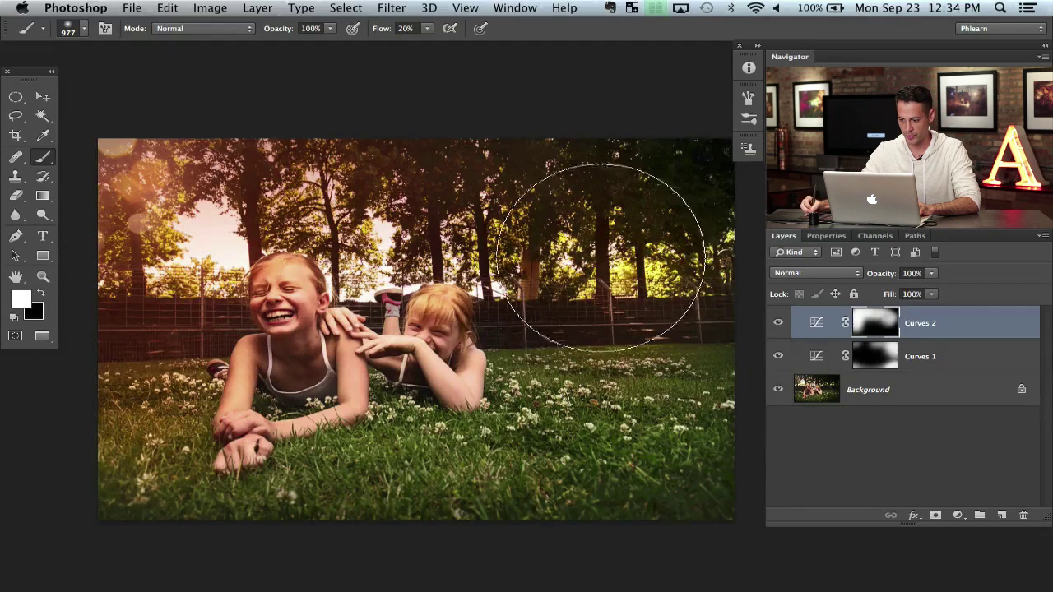
mouse_move(159, 358)
left_mouse_down()
mouse_move(182, 345)
mouse_move(199, 497)
mouse_move(302, 493)
mouse_move(343, 420)
mouse_move(279, 438)
mouse_move(291, 411)
mouse_move(355, 401)
left_mouse_up()
Paint black on the Curves 2 mask over the girls to reduce their warm tint, and restore white as the foreground color
key("x")
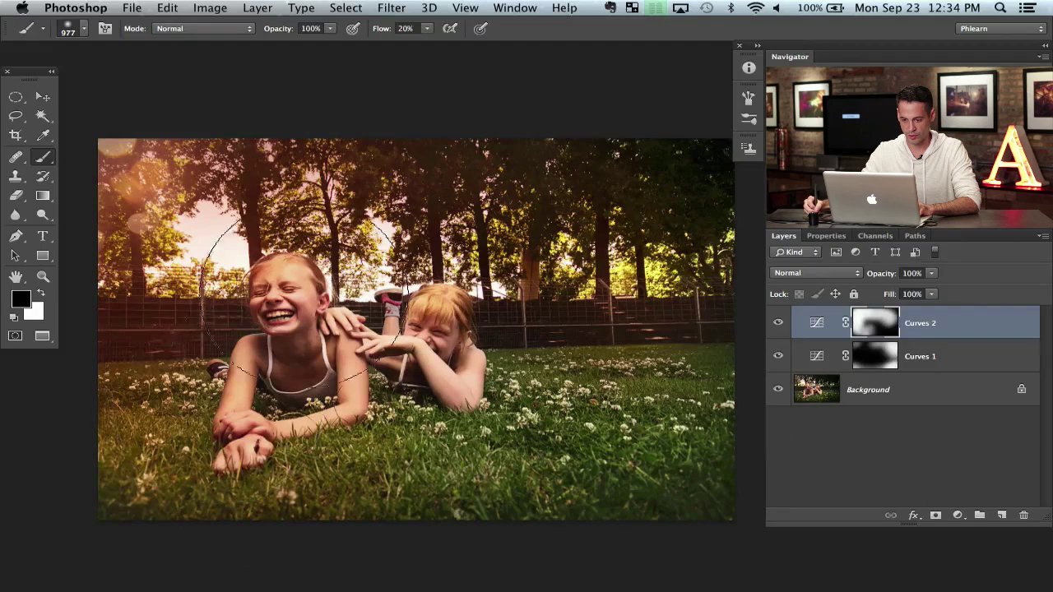
key("x")
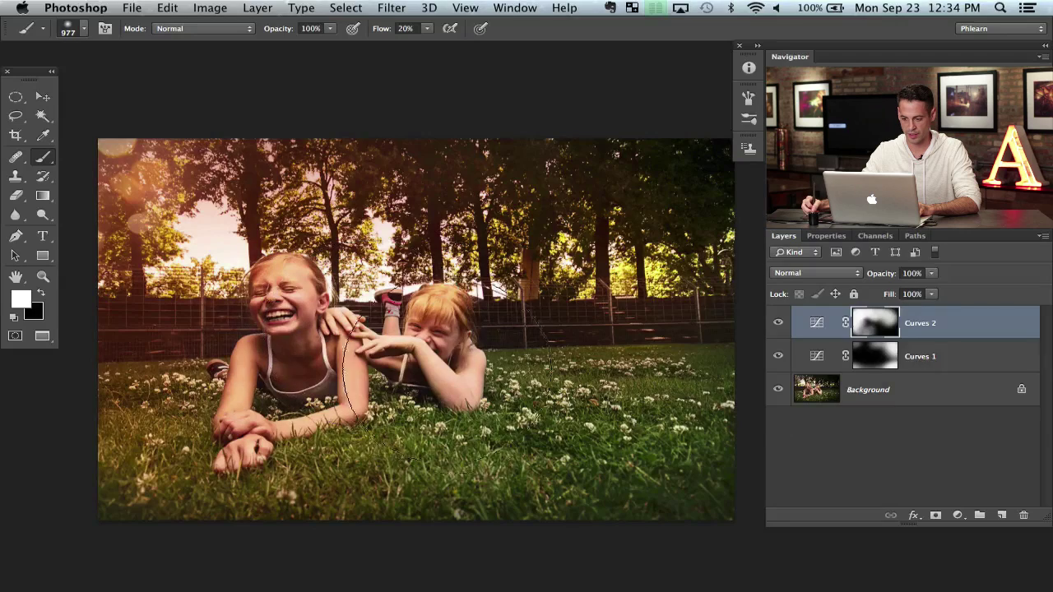
Paint black on the Curves 2 mask over the front girl with a 693 px brush to reduce her warm tint
key("x")
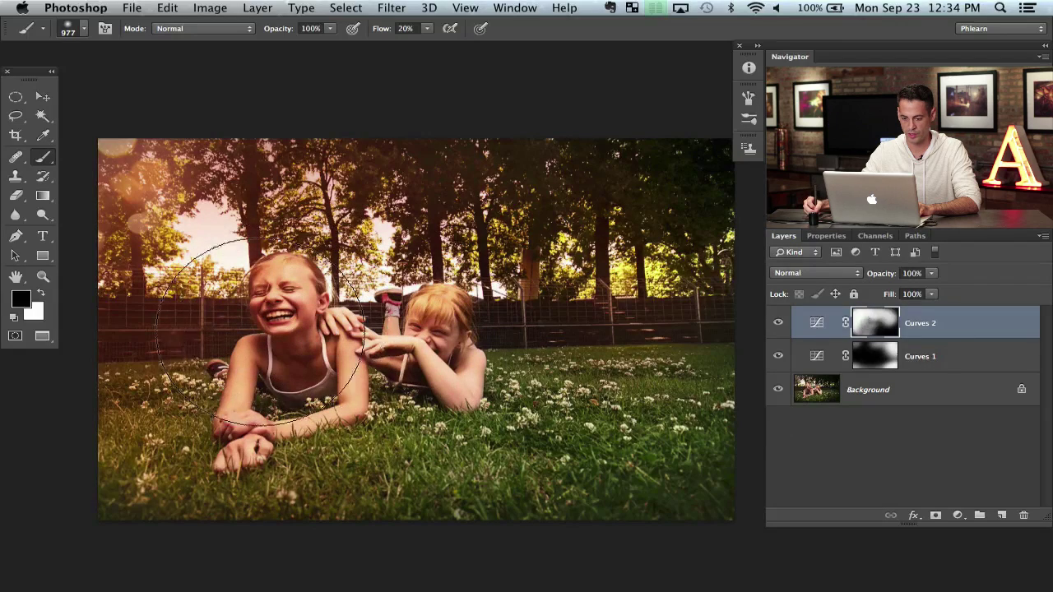
left_click_drag(327, 349, 306, 295)
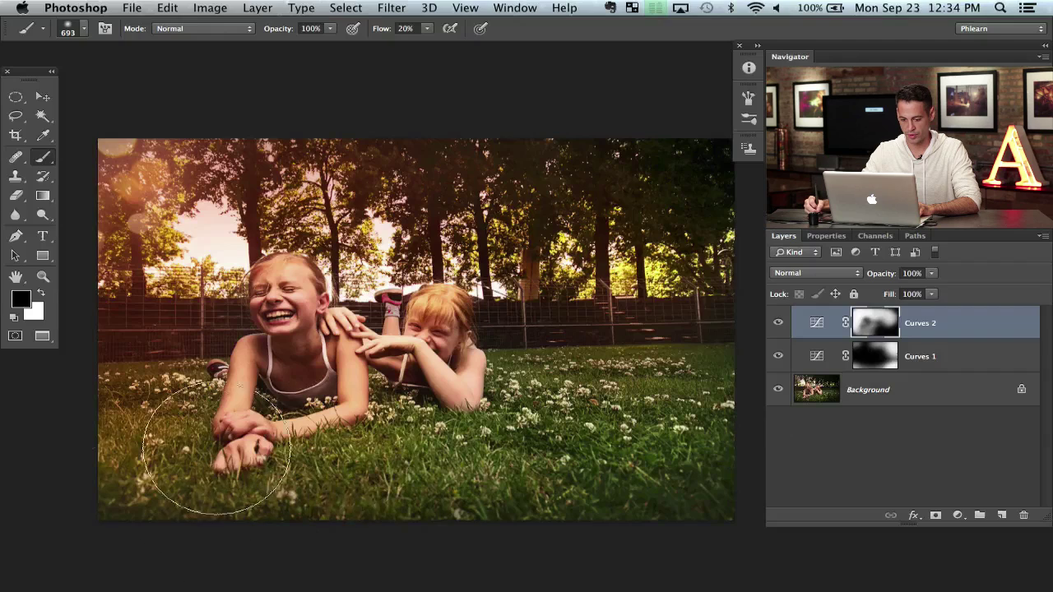
Toggle the Curves 2 layer's visibility repeatedly to compare the photo before and after the masked warm tint
left_click(784, 329)
left_click(785, 330)
left_click(785, 331)
left_click(785, 332)
left_click(786, 333)
left_click(786, 333)
left_click(787, 334)
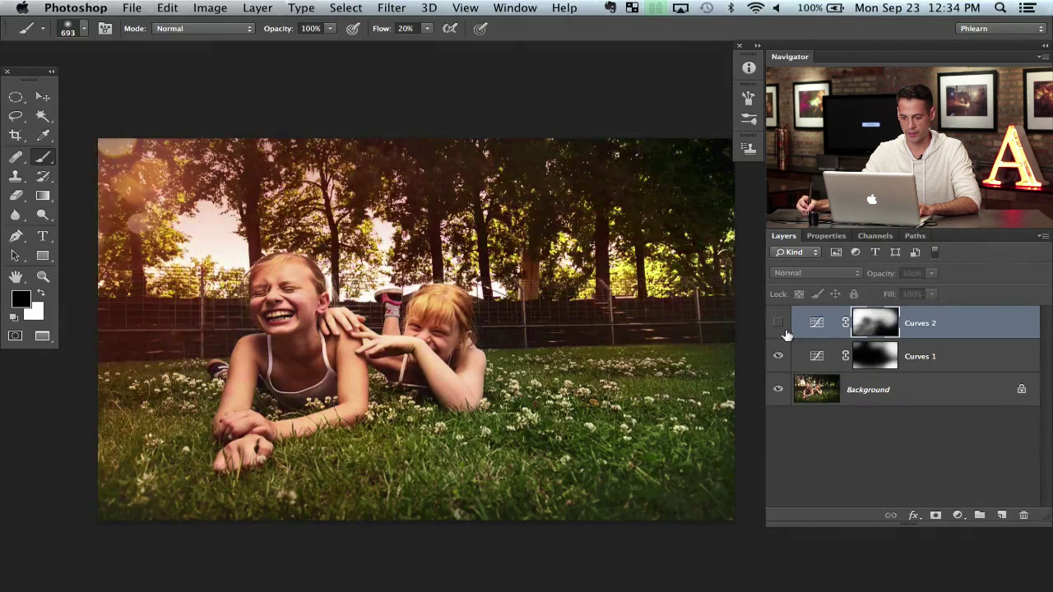
left_click(779, 324)
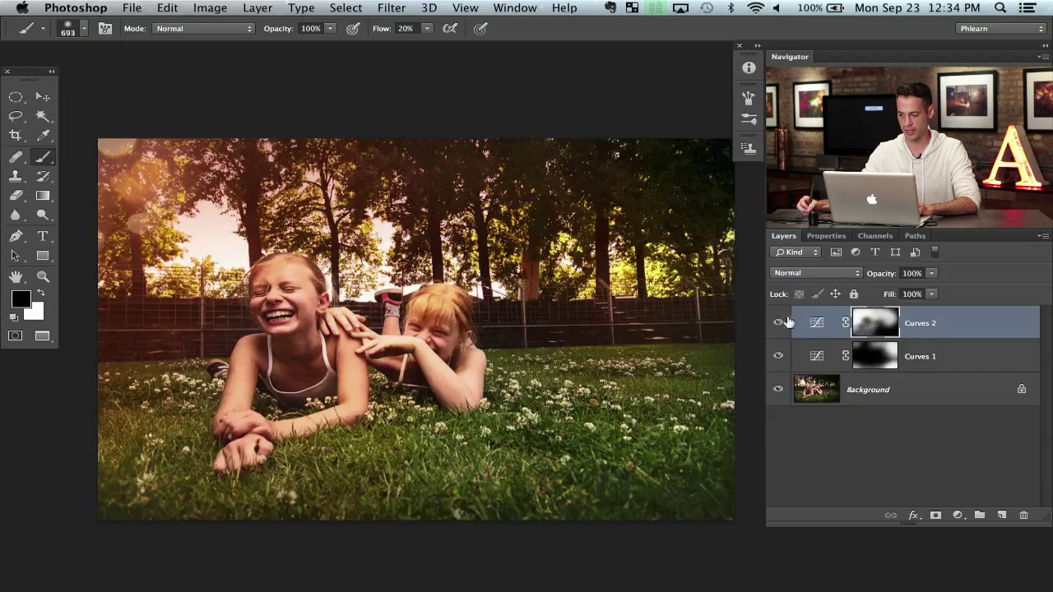
left_click(783, 327)
left_click(780, 331)
left_click(780, 332)
left_click(777, 334)
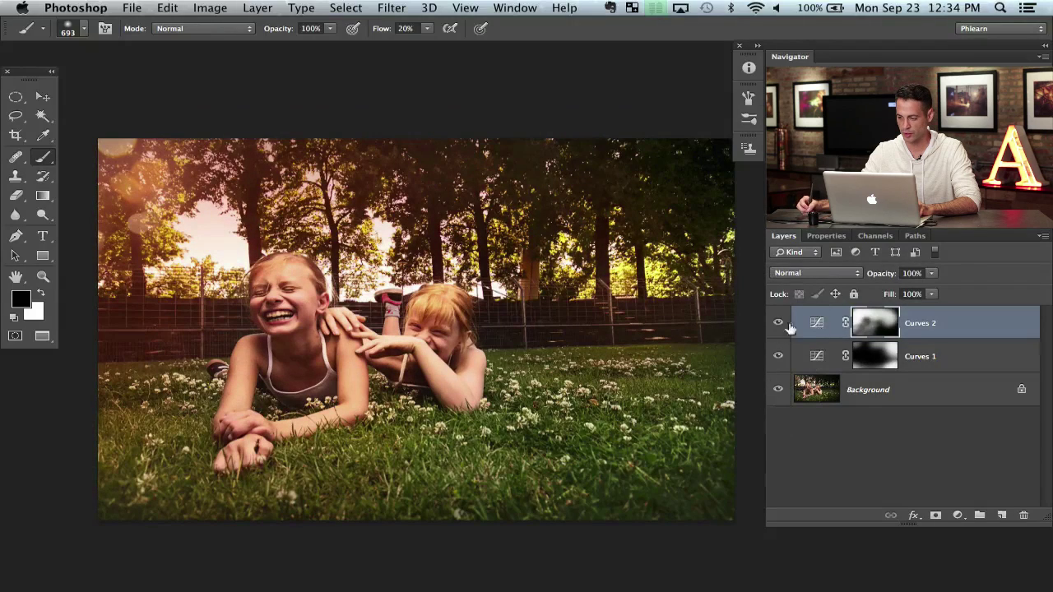
left_click(780, 326)
left_click(779, 326)
left_click(779, 327)
left_click(780, 329)
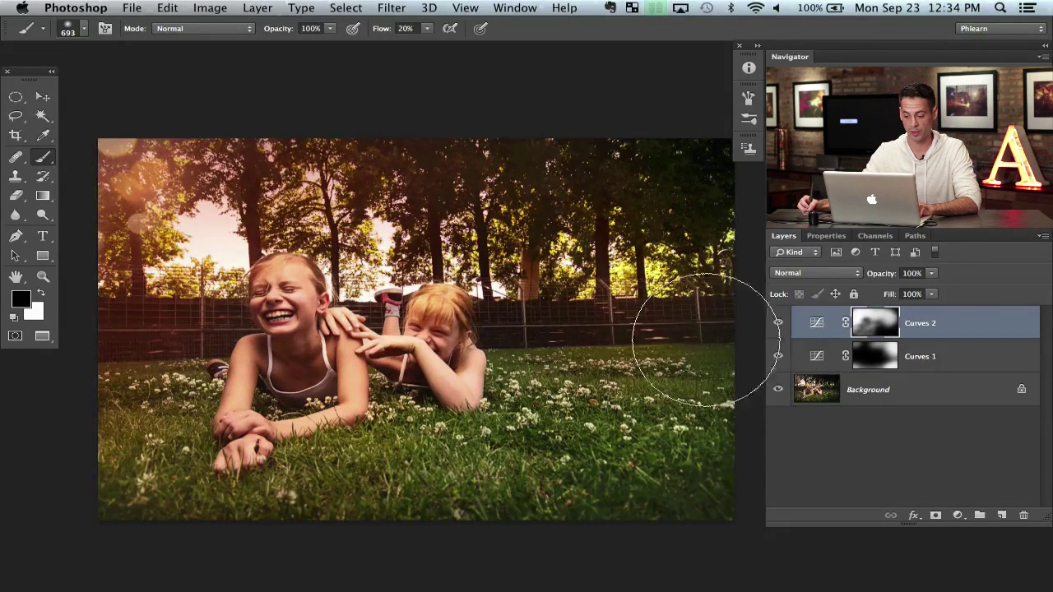
left_click(780, 330)
left_click(779, 332)
left_click(779, 332)
left_click(778, 333)
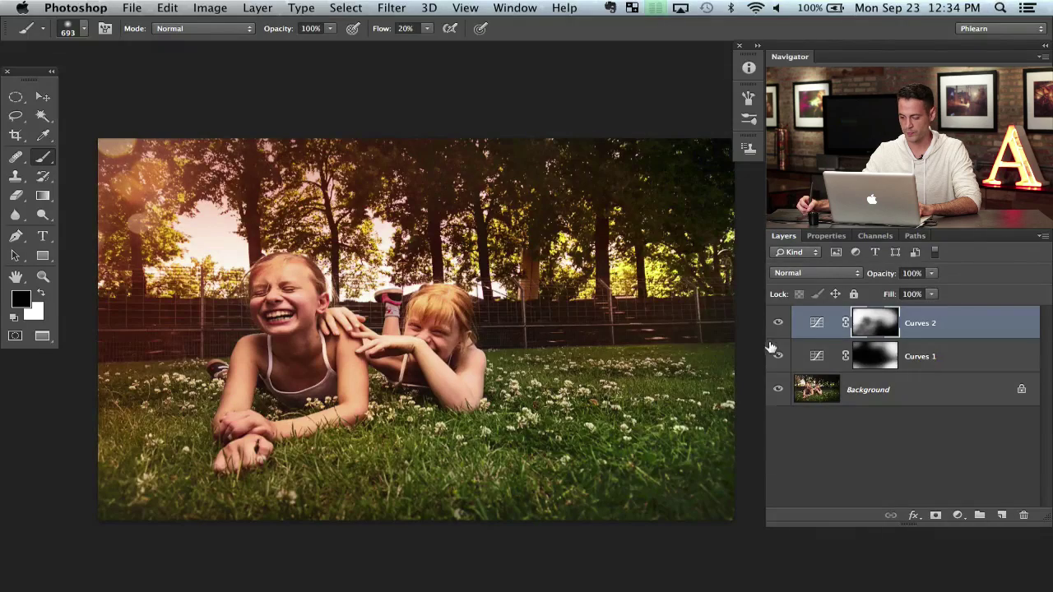
Create a new layer above Curves 2 and sample a light peach foreground color from the bright sky behind the trees
mouse_move(637, 503)
left_mouse_down()
mouse_move(650, 502)
mouse_move(641, 502)
left_mouse_up()
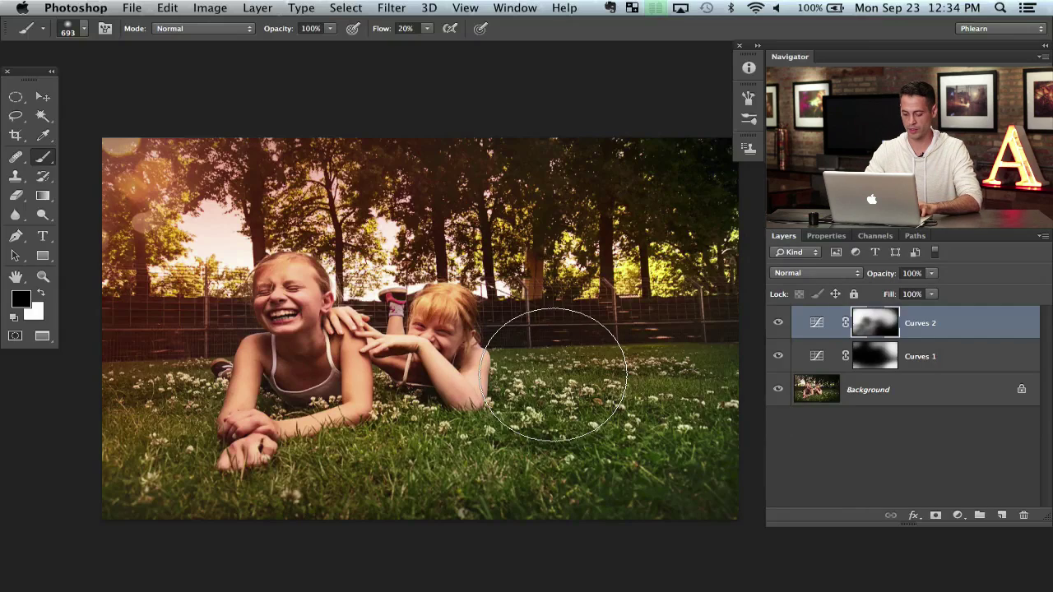
key("alt+shift+super+n")
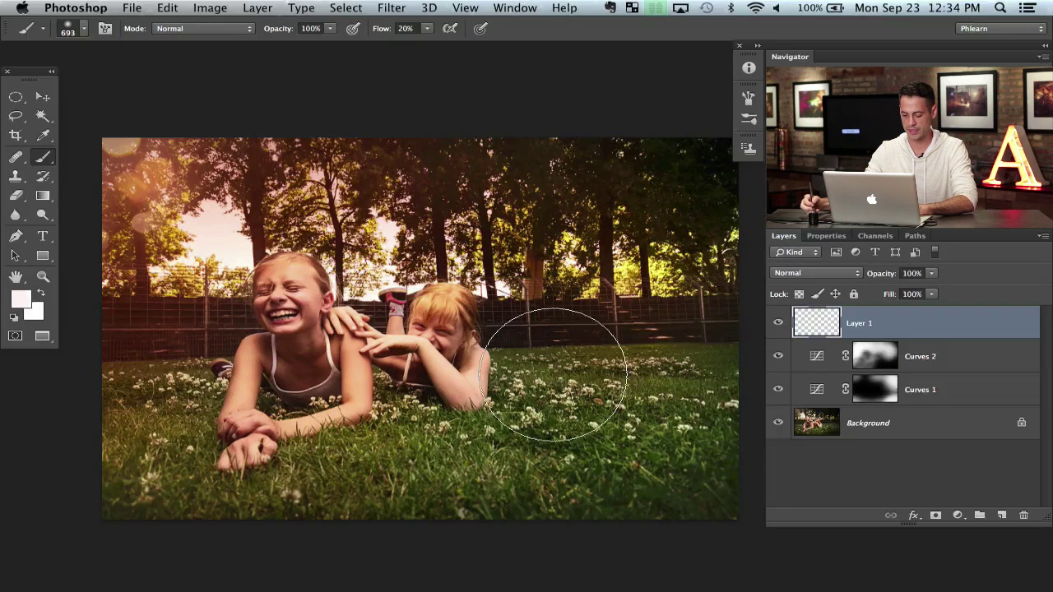
left_click(219, 222, "alt")
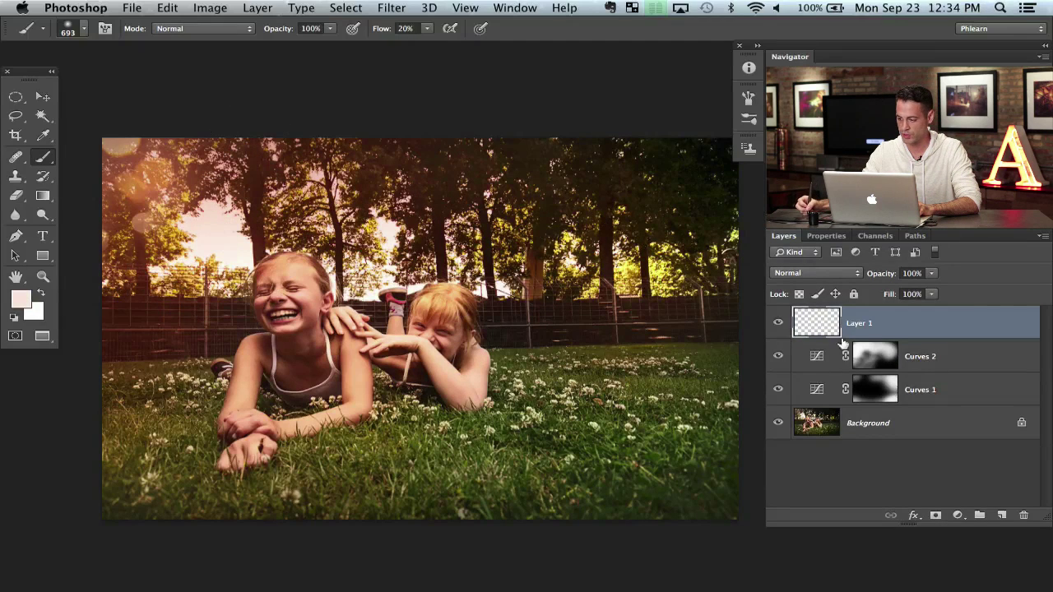
mouse_move(228, 244)
left_mouse_down("alt")
mouse_move(193, 242)
mouse_move(186, 256)
left_mouse_up("alt")
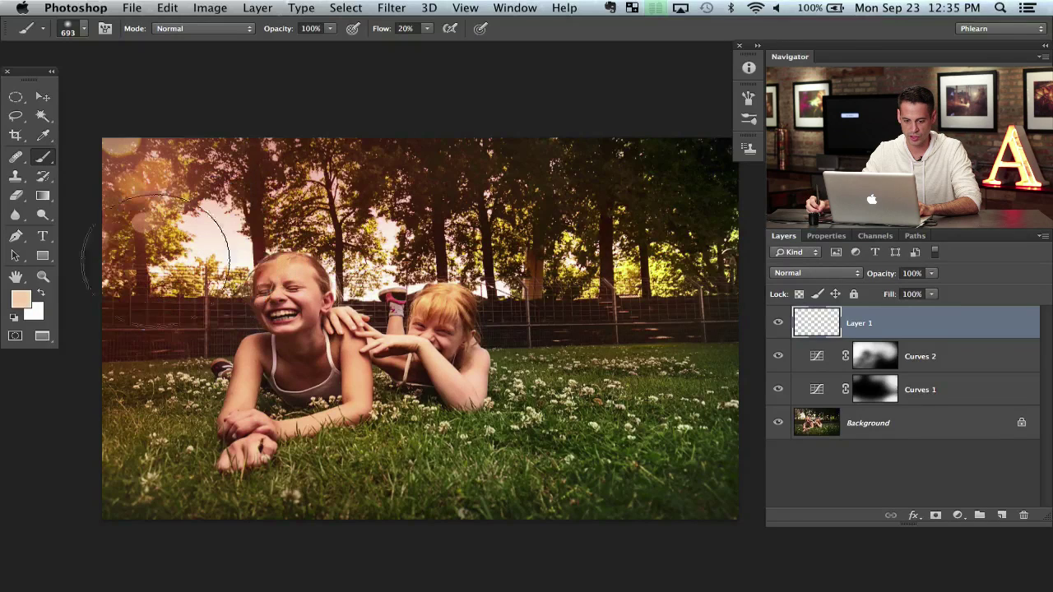
left_click(23, 302)
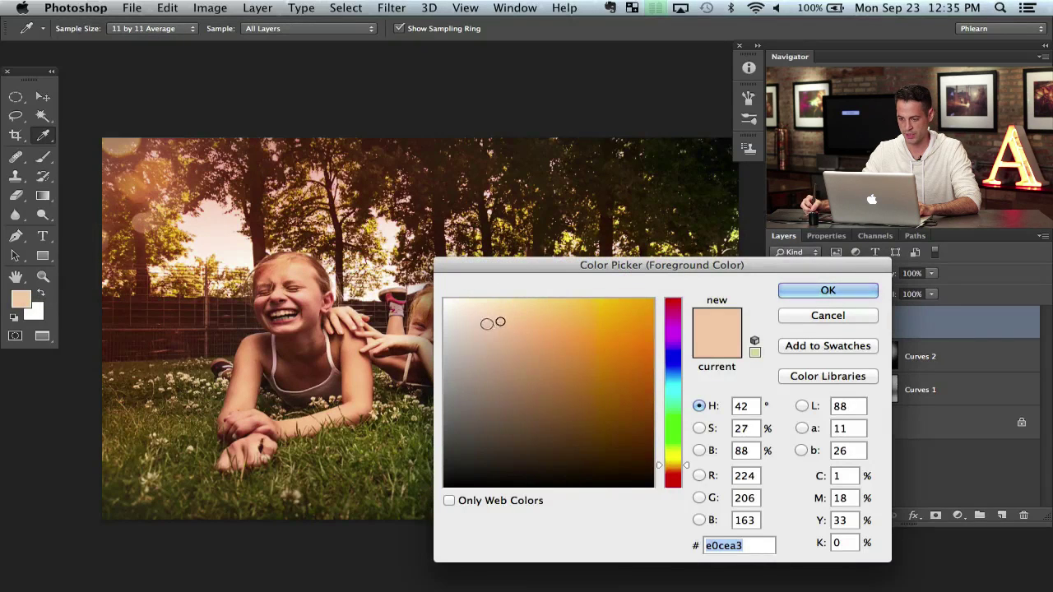
left_click(809, 289)
Paint a soft peach haze over the upper-left trees and sky on Layer 1 with a 1156 px brush, then compare it on and off
mouse_move(198, 223)
left_mouse_down("ctrl+alt")
mouse_move(210, 224)
mouse_move(116, 223)
mouse_move(132, 216)
mouse_move(157, 272)
mouse_move(322, 219)
mouse_move(458, 214)
mouse_move(141, 317)
mouse_move(418, 206)
mouse_move(617, 256)
mouse_move(393, 252)
mouse_move(259, 154)
mouse_move(183, 174)
mouse_move(146, 219)
left_mouse_up("ctrl+alt")
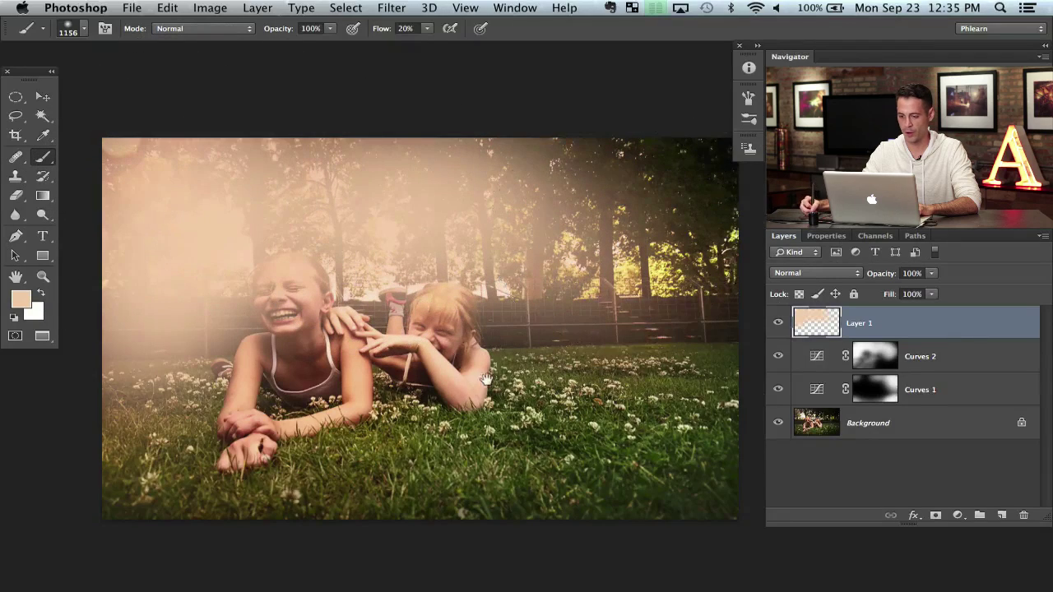
left_click_drag(576, 284, 609, 281)
left_click(779, 325)
left_click(778, 325)
left_click(778, 326)
left_click(779, 326)
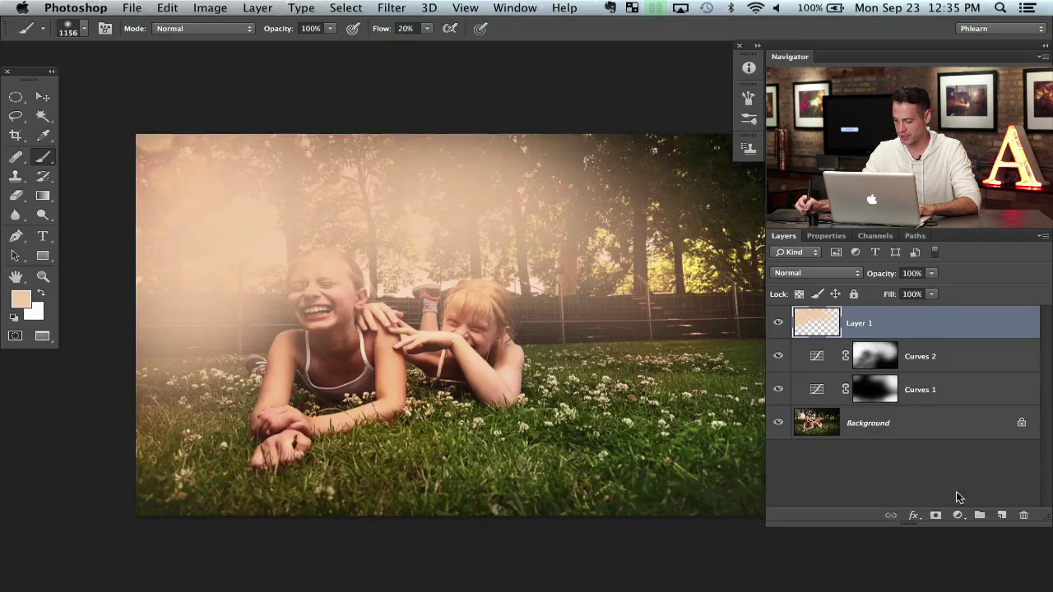
Add a mask to Layer 1 and fill it using Apply Image with Merged, RGB, Multiply at 100% and Invert off
left_click(936, 516)
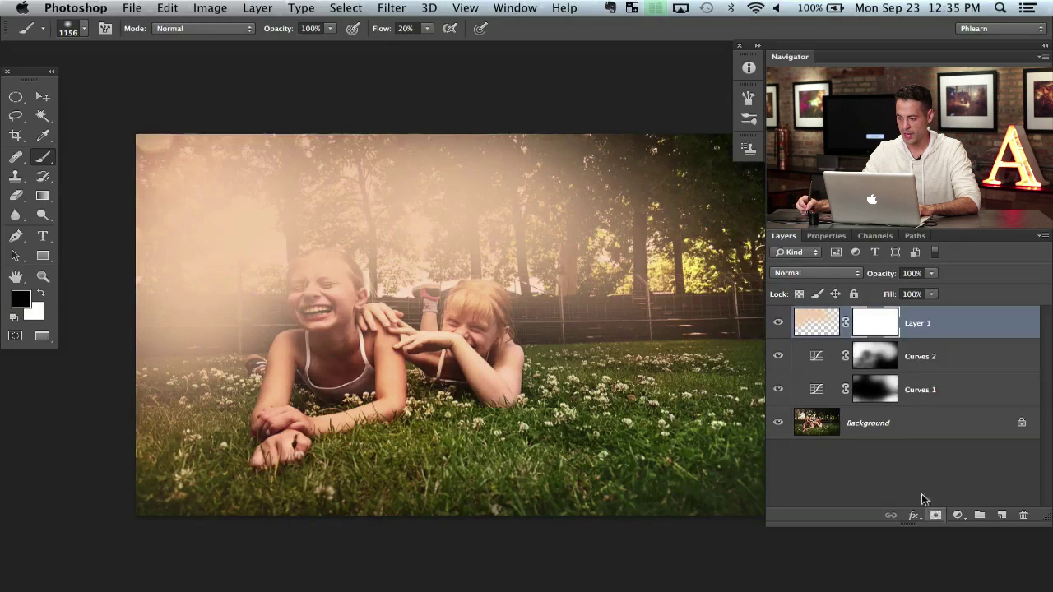
left_click(204, 12)
left_click(235, 250)
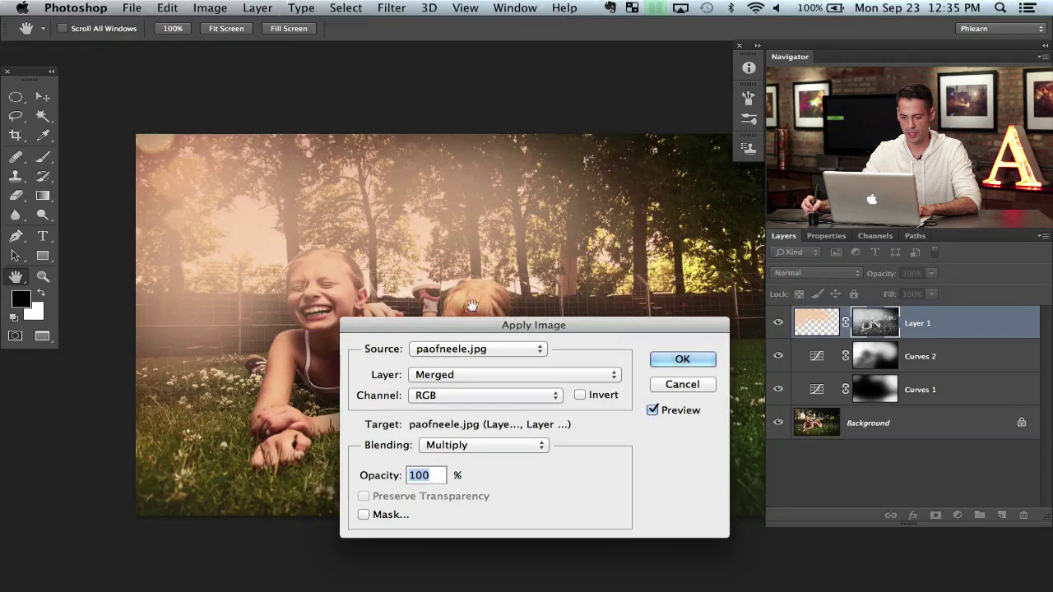
left_click(592, 397)
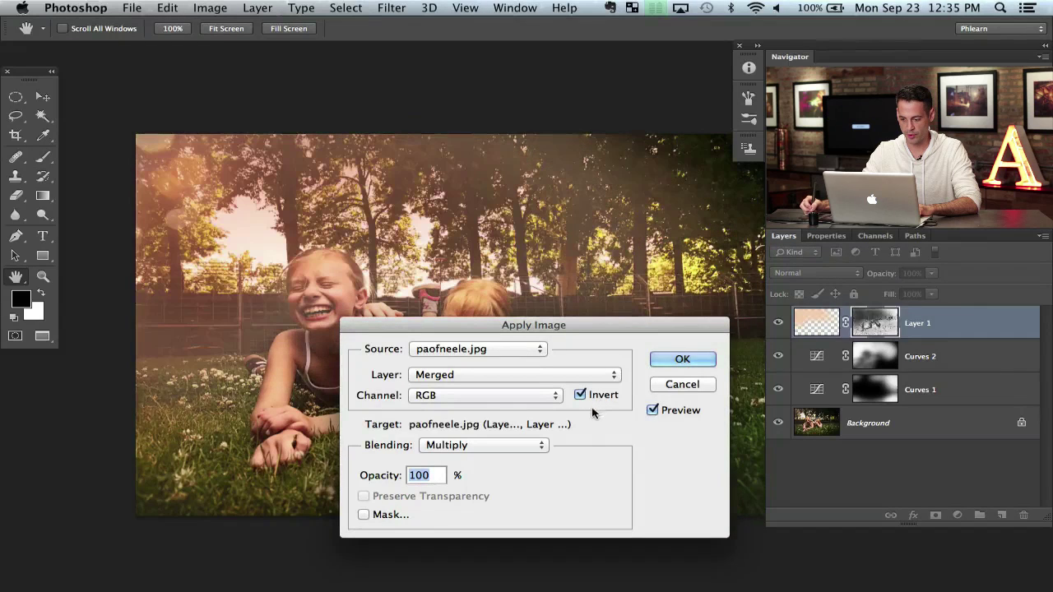
left_click(582, 398)
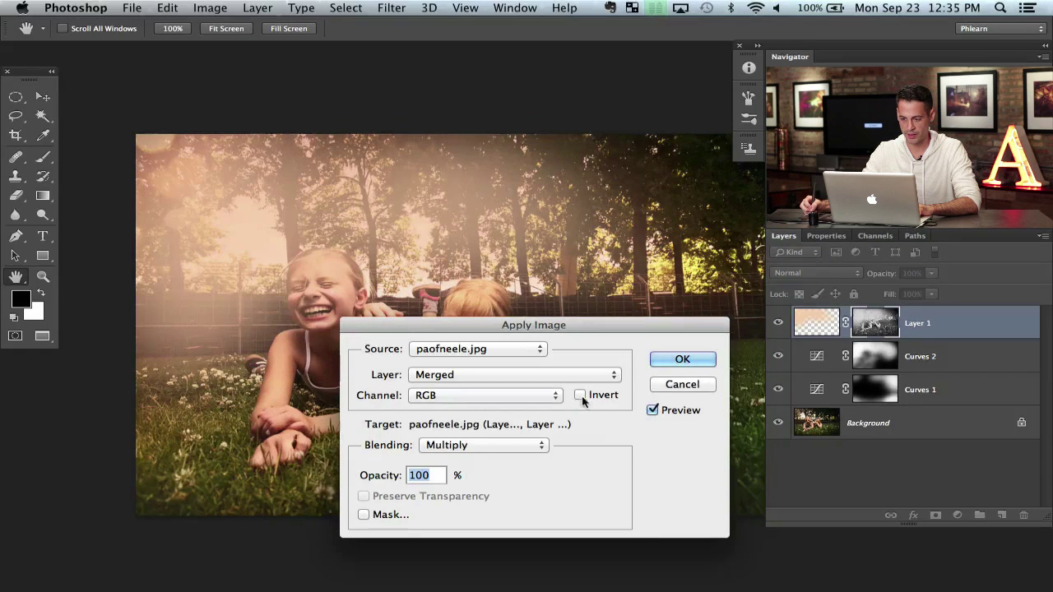
left_click(682, 360)
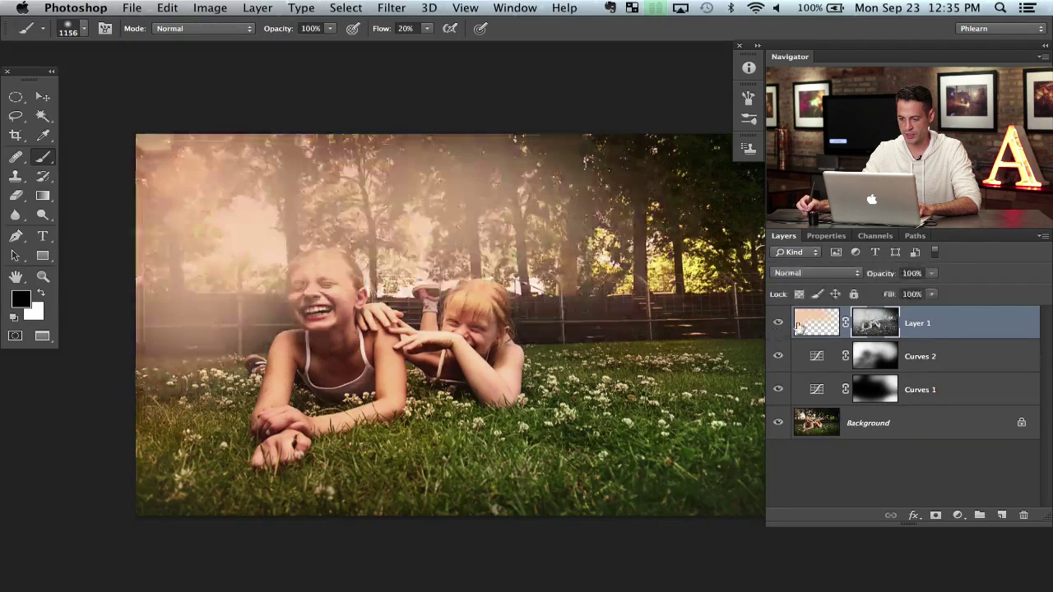
Disable and re-enable the Layer 1 mask to compare the haze with and without masking
left_click(875, 325, "shift")
left_click(875, 324, "shift")
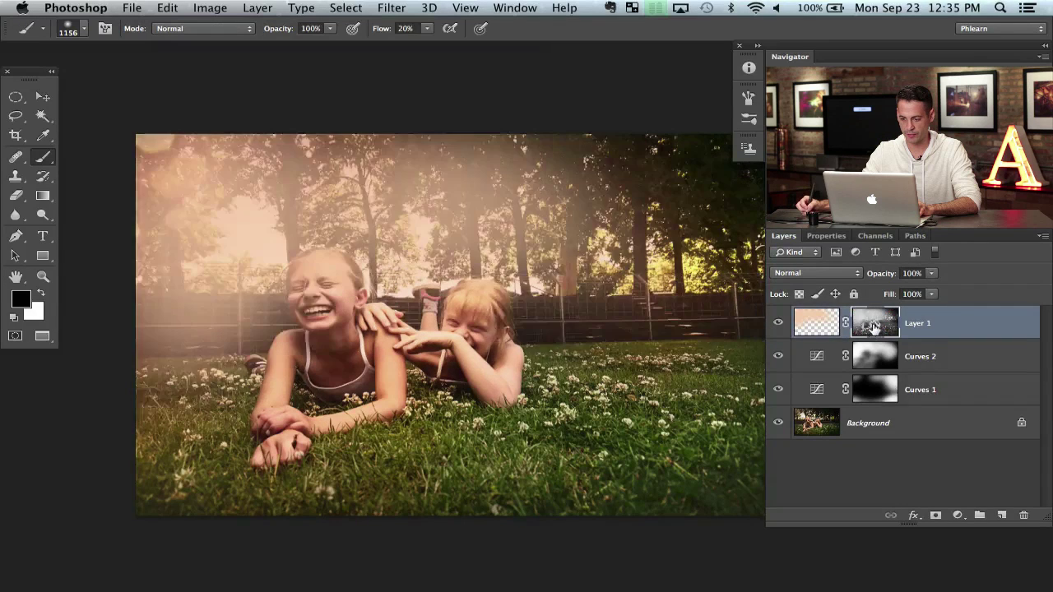
left_click(875, 324, "shift")
left_click(875, 324, "shift")
Try the Screen, Lighten and Soft Light blend modes on Layer 1 and settle on Screen
left_click(821, 277)
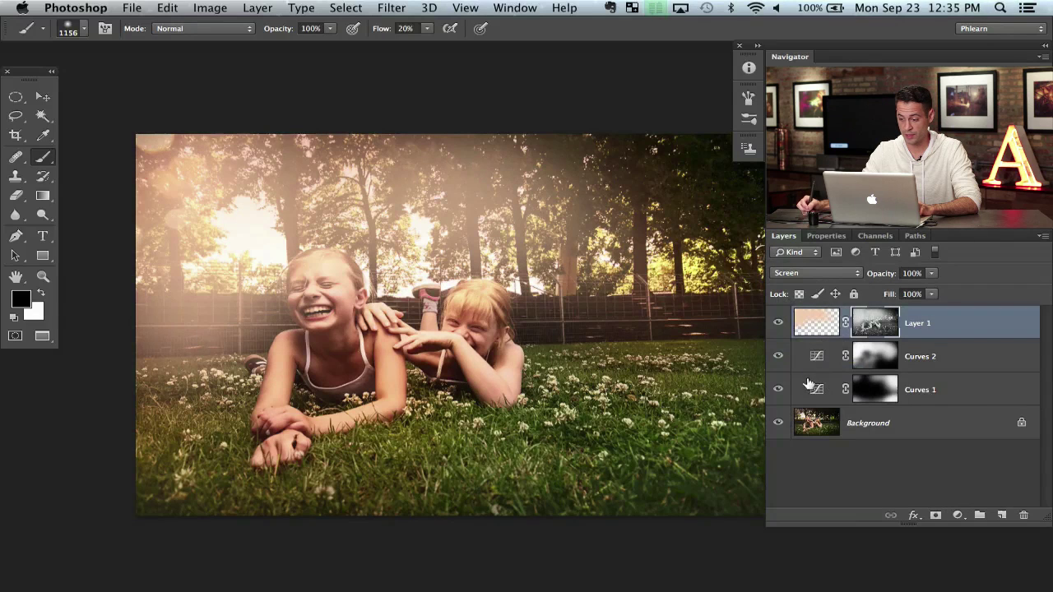
left_click(796, 279)
left_click(804, 264)
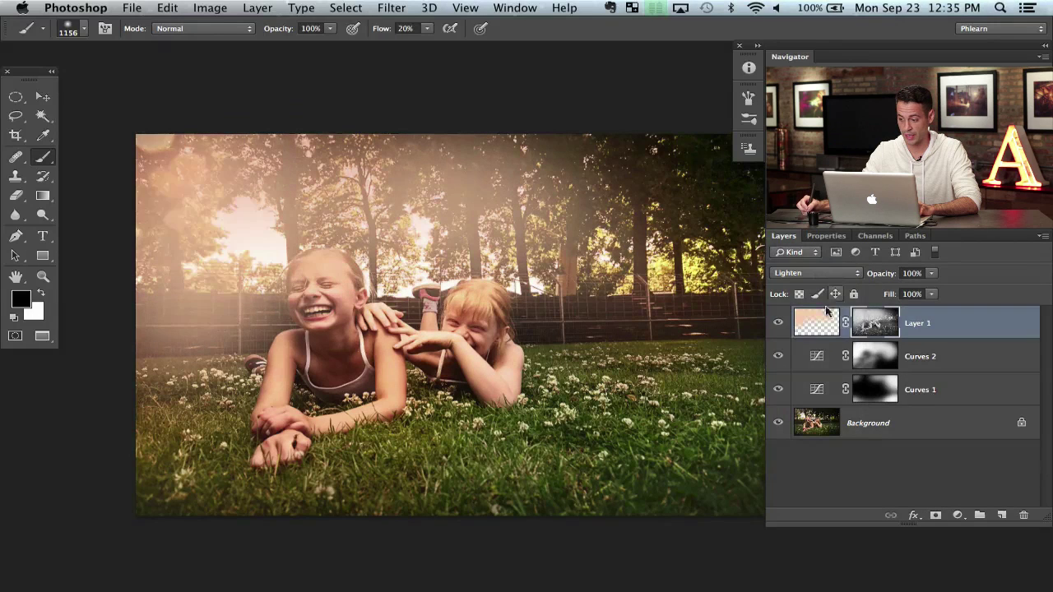
left_click(810, 275)
left_click(795, 339)
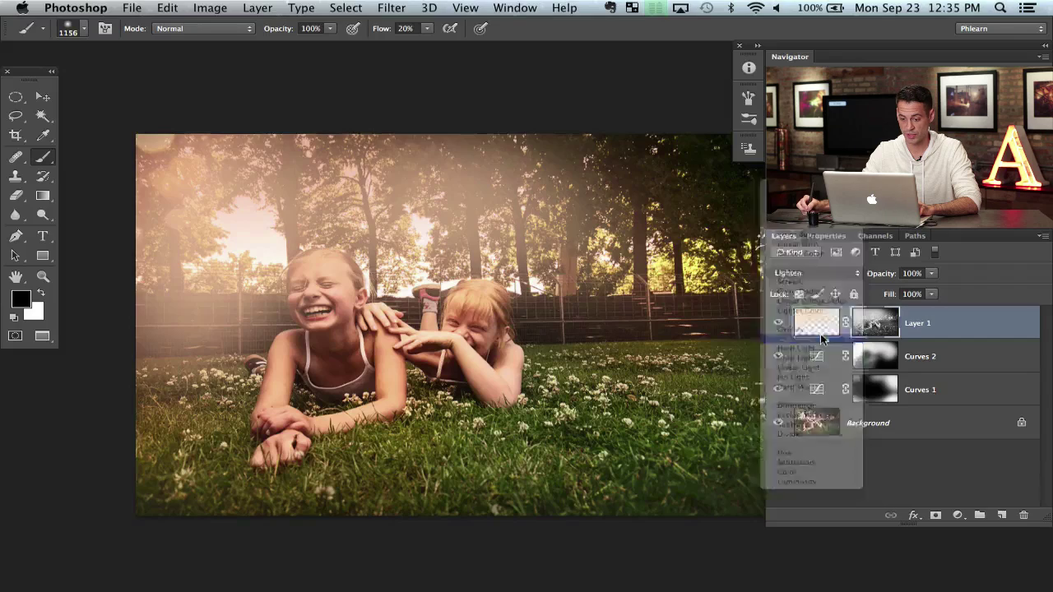
left_click(794, 275)
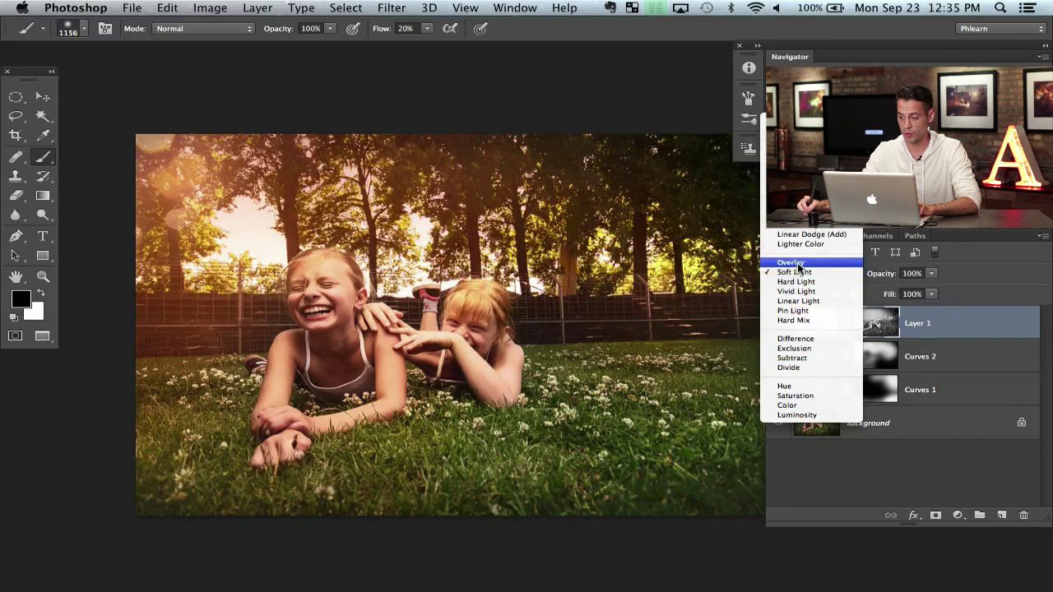
left_click(792, 215)
Compare the photo with and without Layer 1, and reduce the layer's opacity to 40%
left_click(777, 323)
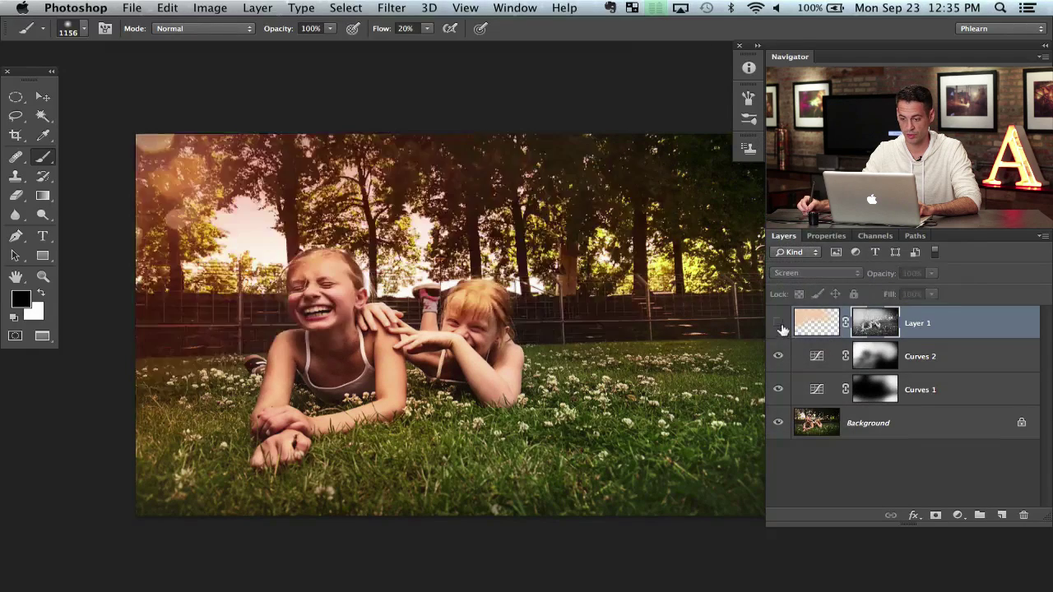
left_click(778, 322)
left_click(778, 322)
left_click(778, 323)
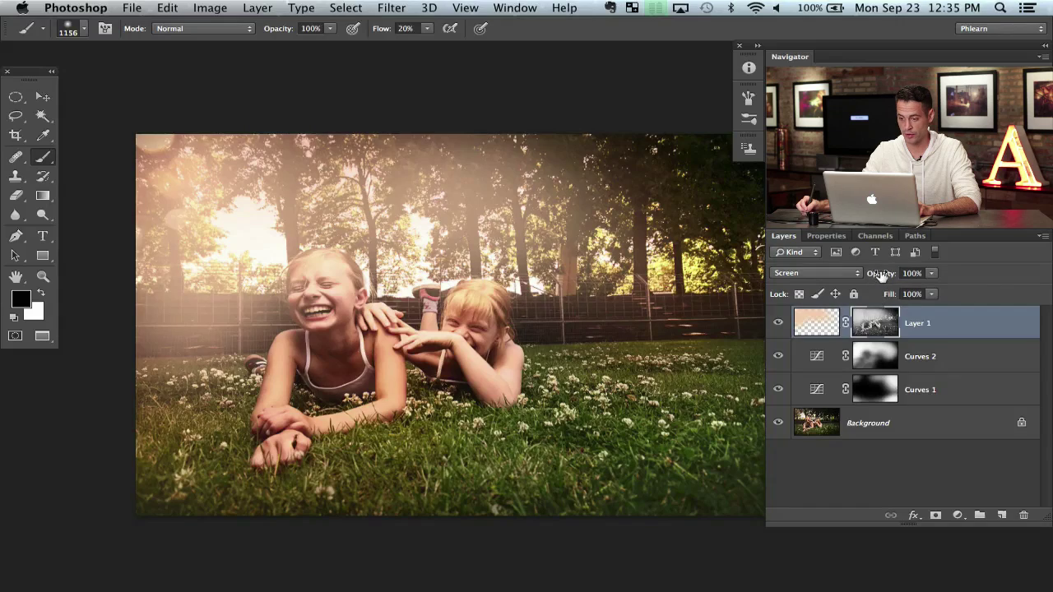
left_click_drag(881, 275, 836, 281)
Toggle Layer 1's visibility to evaluate the haze at 40% opacity
left_click(777, 326)
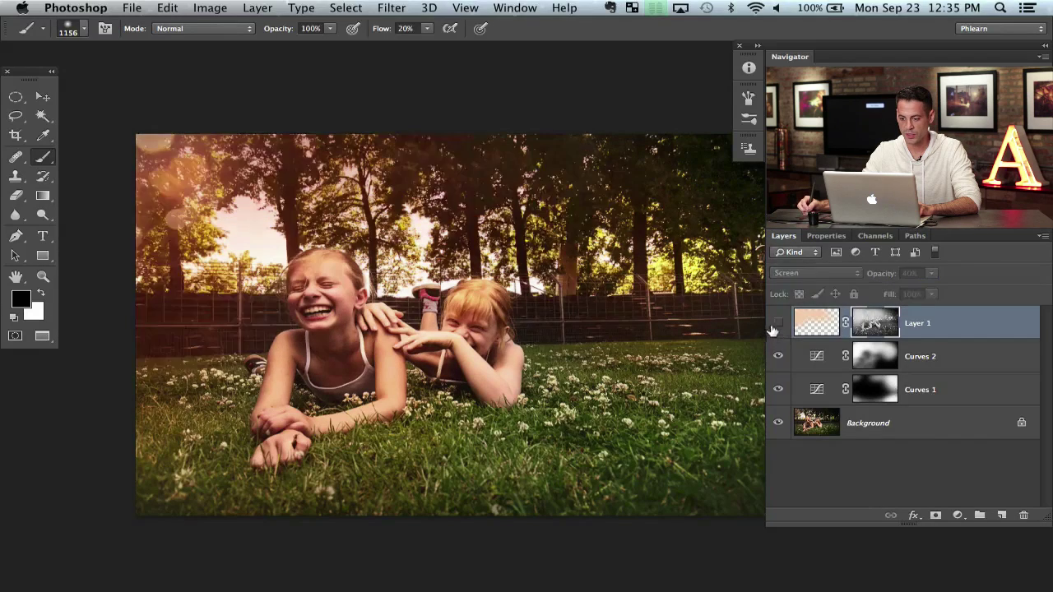
left_click(777, 326)
left_click(777, 326)
left_click(777, 326)
left_click(776, 327)
left_click(777, 327)
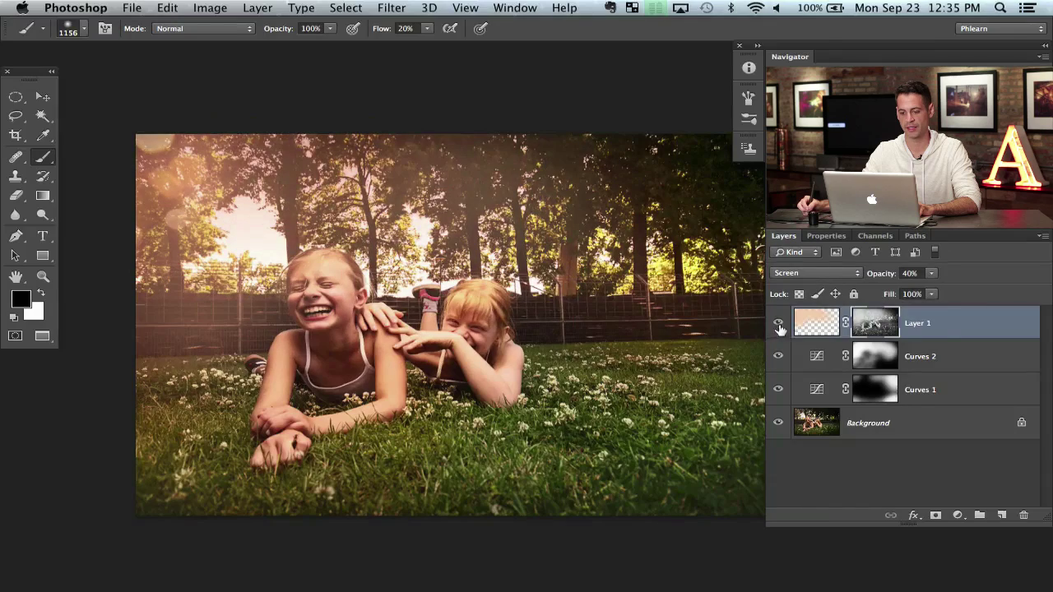
Paint black on the Layer 1 mask over the girls with the 1156 px brush and compare the layer on and off
left_click_drag(485, 407, 487, 403)
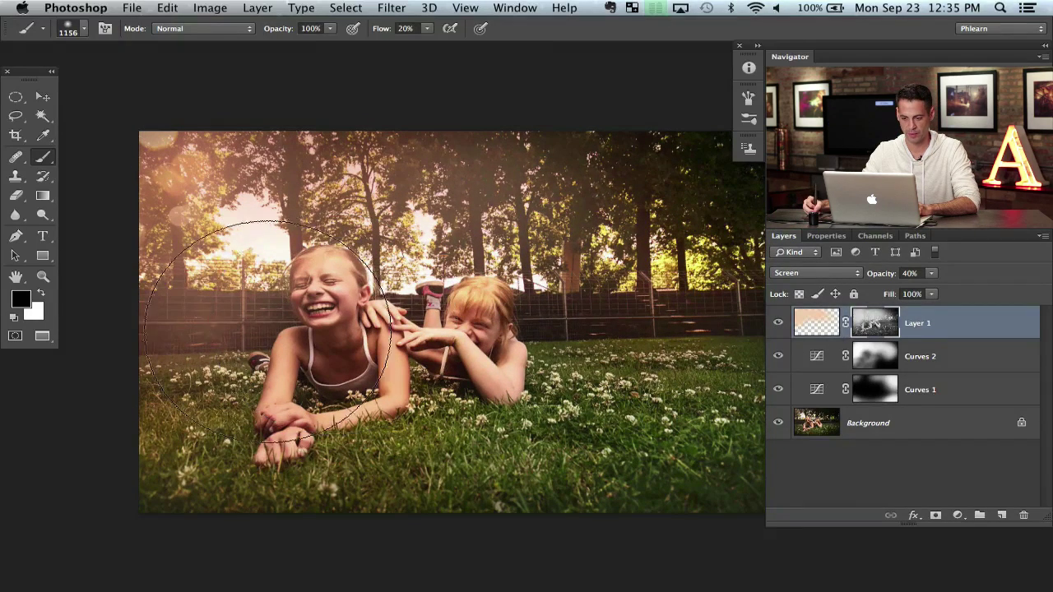
left_click(777, 327)
left_click(777, 327)
left_click(777, 328)
left_click(777, 328)
left_click_drag(705, 336, 678, 339)
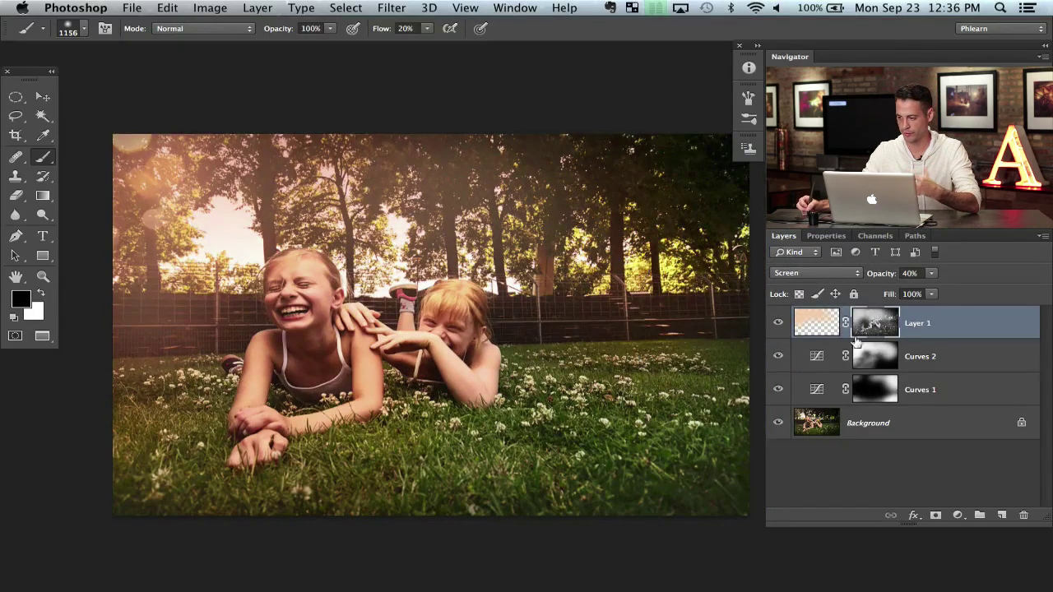
Toggle Layer 1's visibility repeatedly to compare the photo with and without the refined haze
left_click(778, 327)
left_click(778, 328)
left_click(777, 328)
left_click(778, 327)
left_click(778, 327)
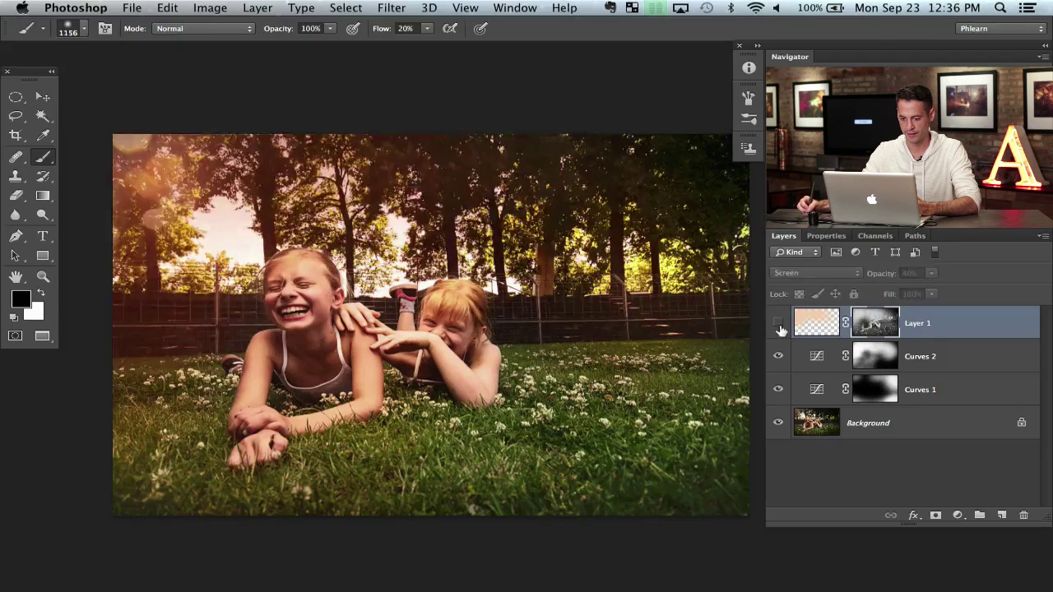
left_click(778, 328)
left_click(778, 327)
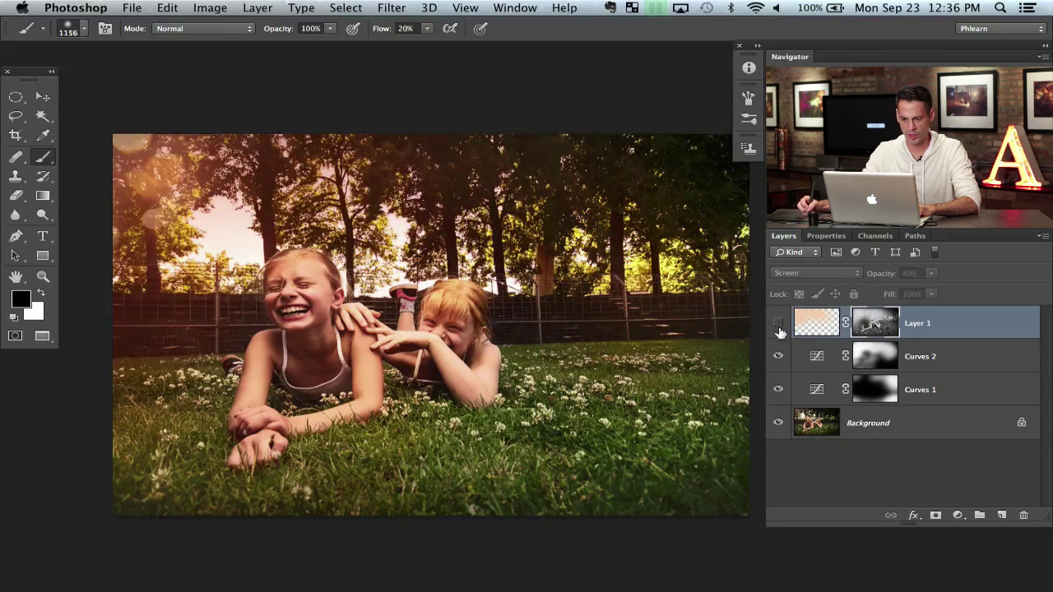
left_click(778, 327)
left_click(778, 328)
left_click(777, 328)
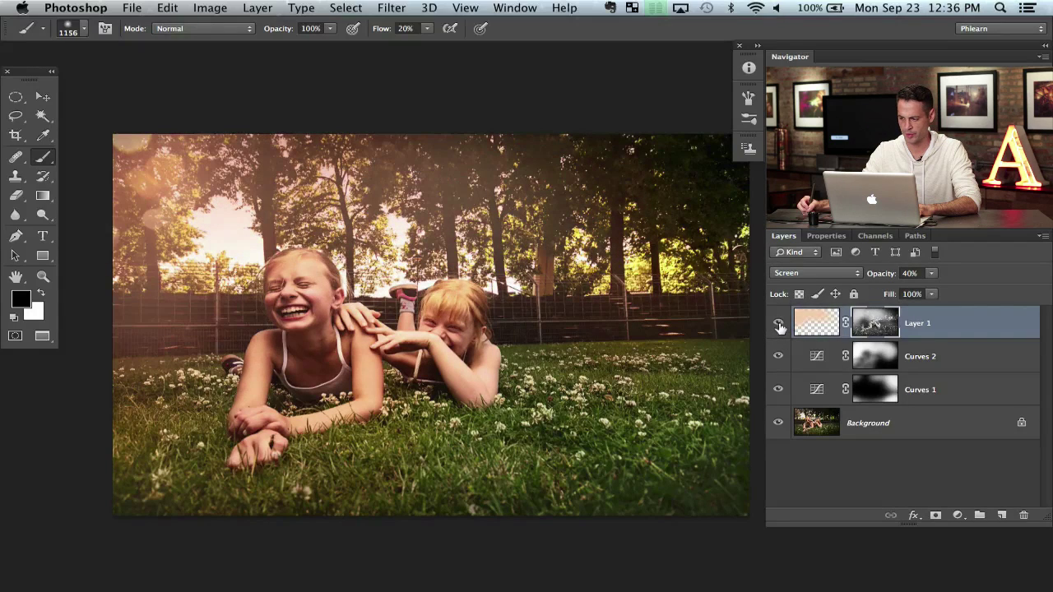
Move Layer 1 between Curves 2 and Curves 1 and toggle its visibility to check the haze under the warm tint
left_click_drag(947, 333, 954, 369)
left_click(776, 353)
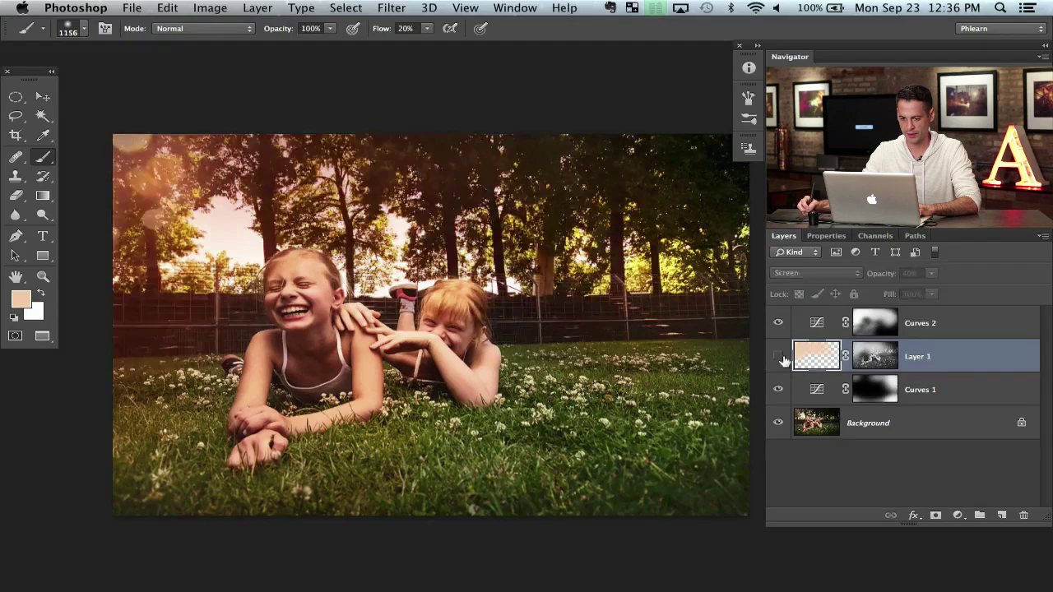
left_click(776, 352)
left_click(776, 353)
left_click(776, 352)
Toggle Curves 2's visibility repeatedly to compare the photo with and without the warm tint over the haze
left_click(778, 323)
left_click(777, 324)
left_click(778, 324)
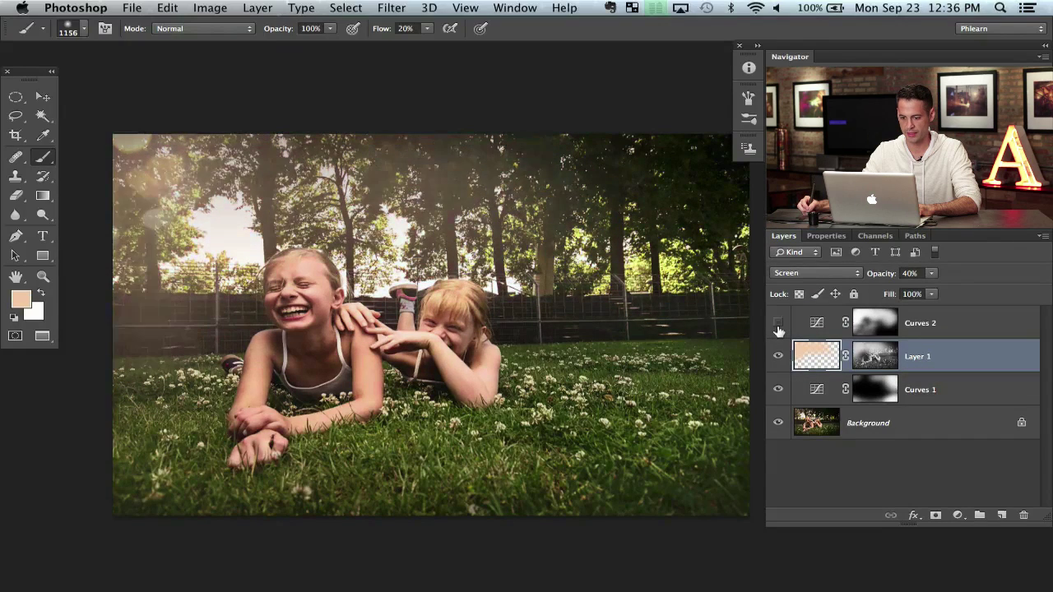
left_click(778, 324)
left_click(777, 324)
left_click(777, 324)
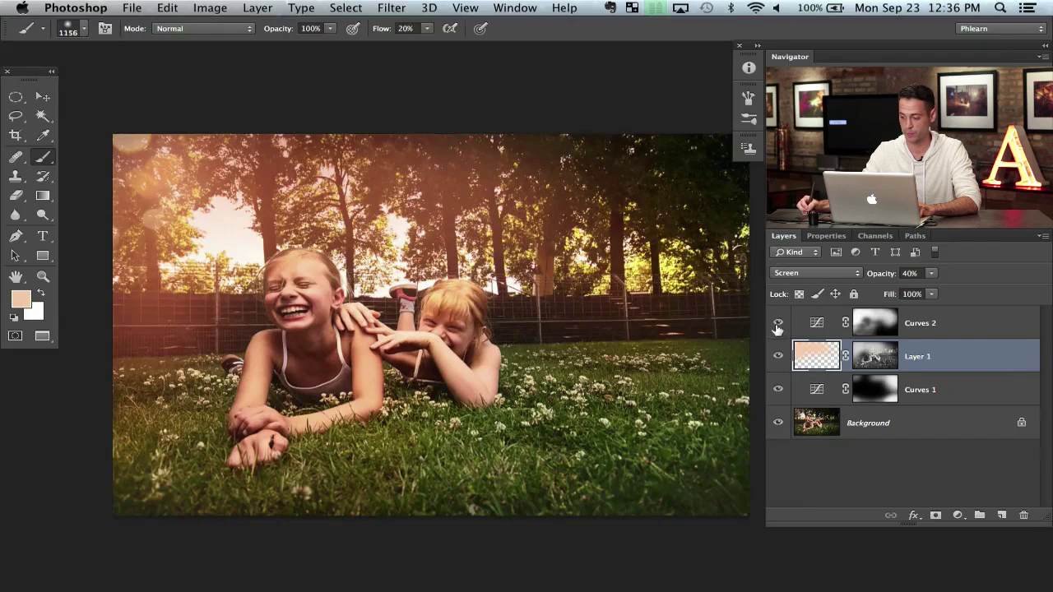
Add a Levels adjustment above Curves 2 with Red output black at 12, masked to affect mainly the photo's right and lower-right areas
left_click(954, 329)
left_click_drag(587, 370, 565, 367)
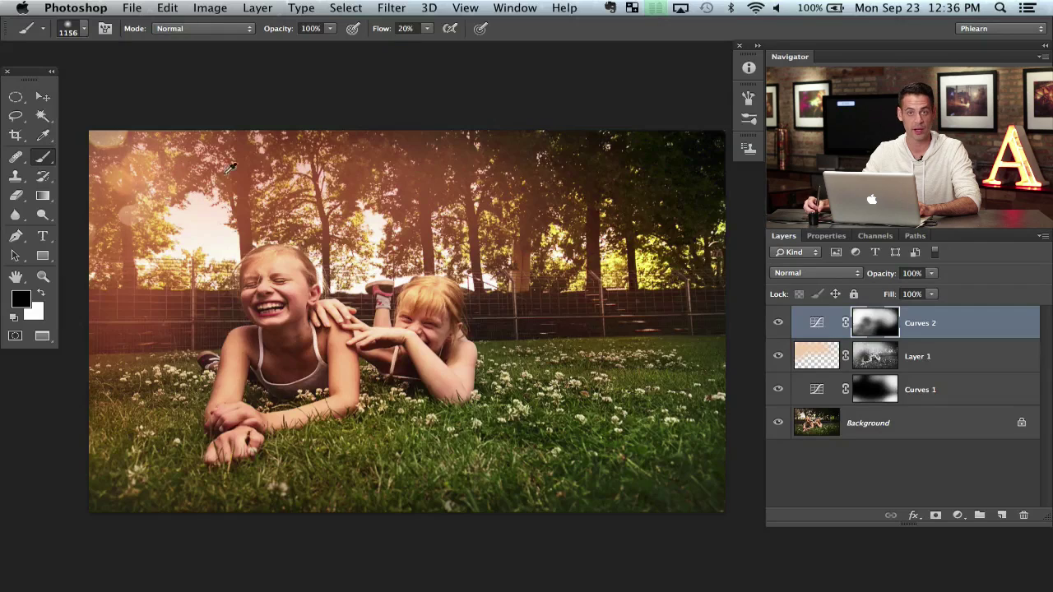
left_click(957, 514)
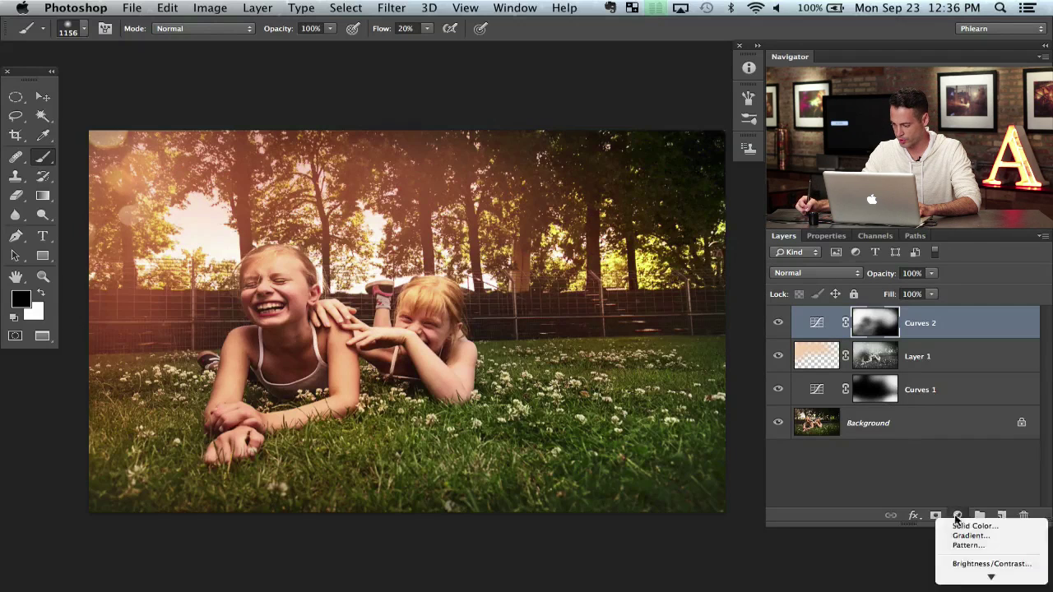
left_click(959, 518)
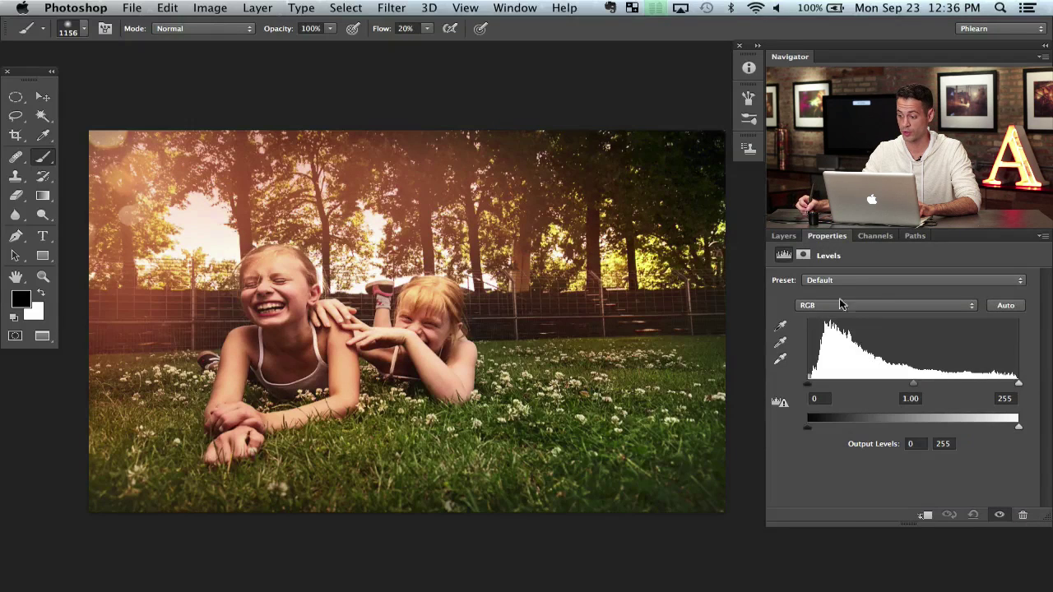
left_click(821, 310)
left_click(823, 319)
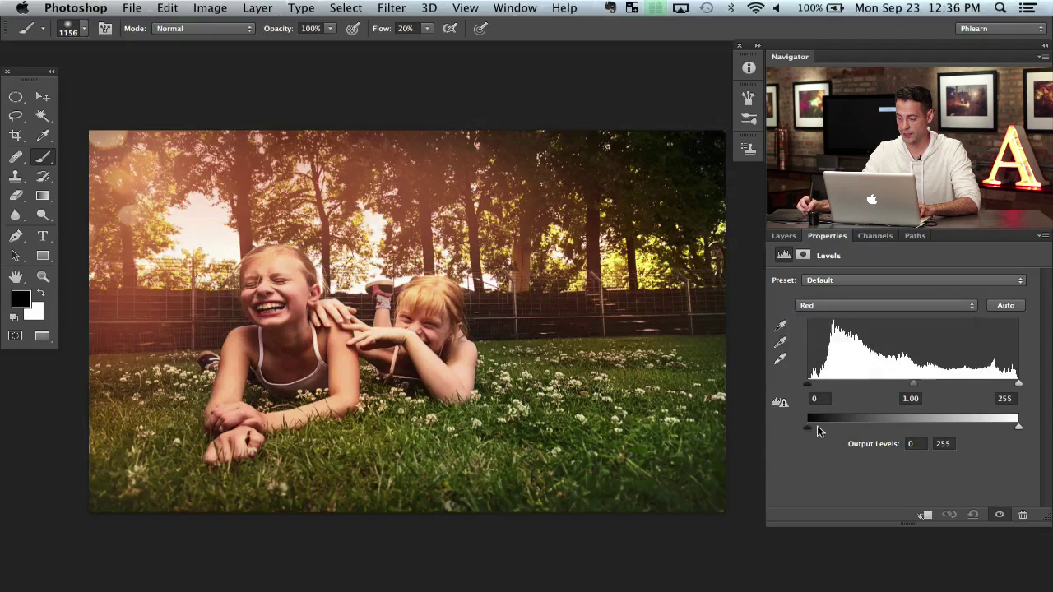
left_click_drag(813, 428, 816, 429)
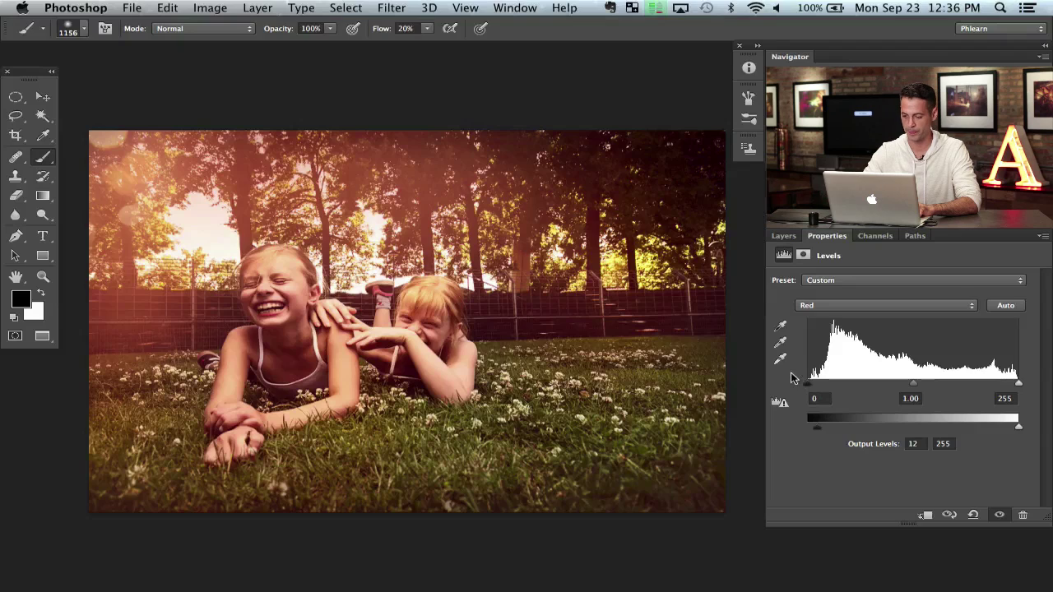
key("x")
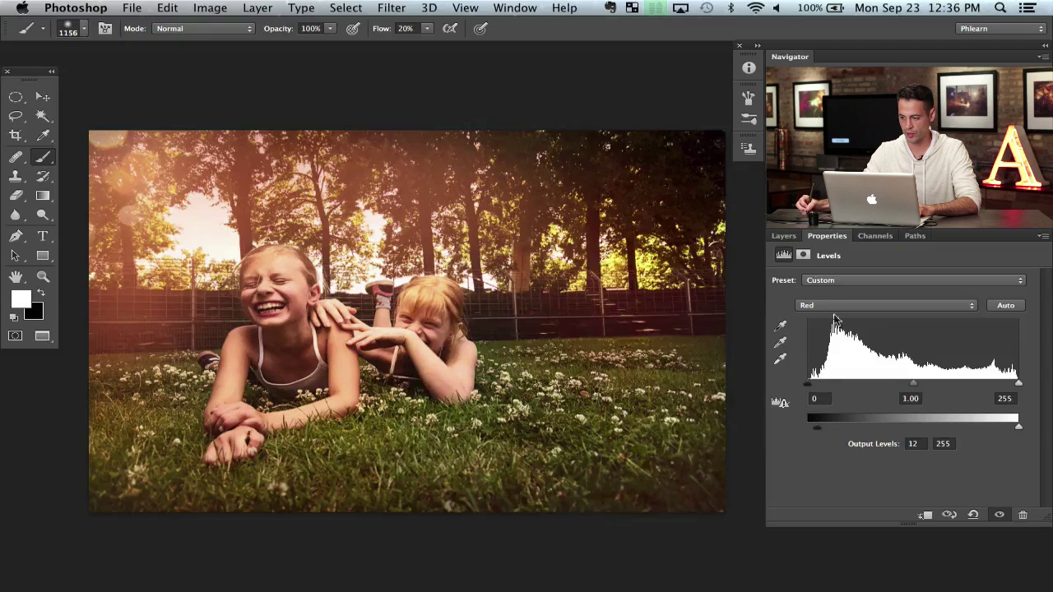
Hide Levels 1, Curves 2 and Layer 1, and toggle Curves 1 to compare the photo with and without its brightening
left_click(779, 236)
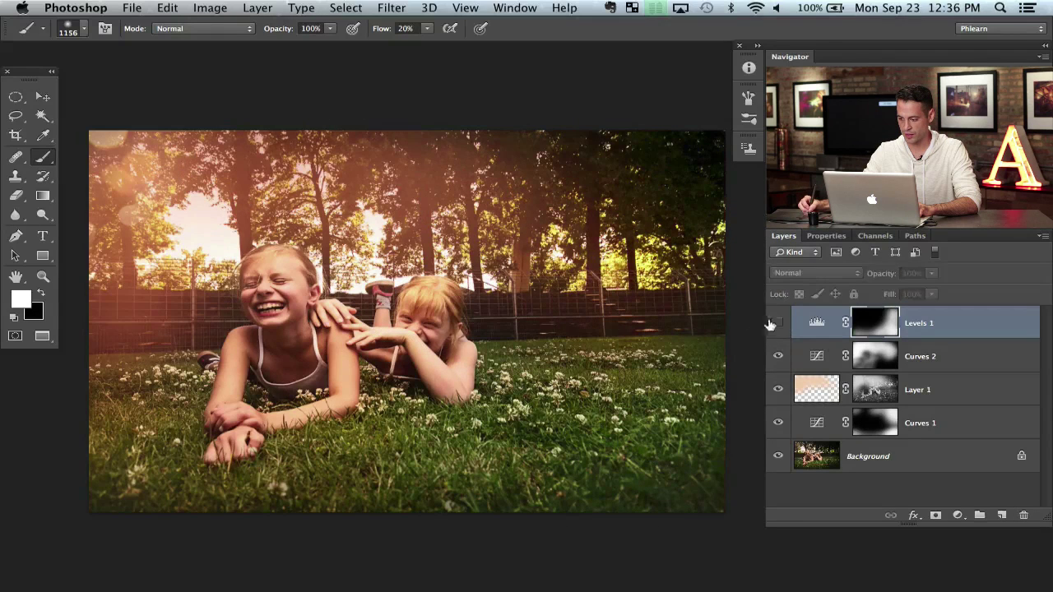
left_click(778, 423)
left_click(779, 424)
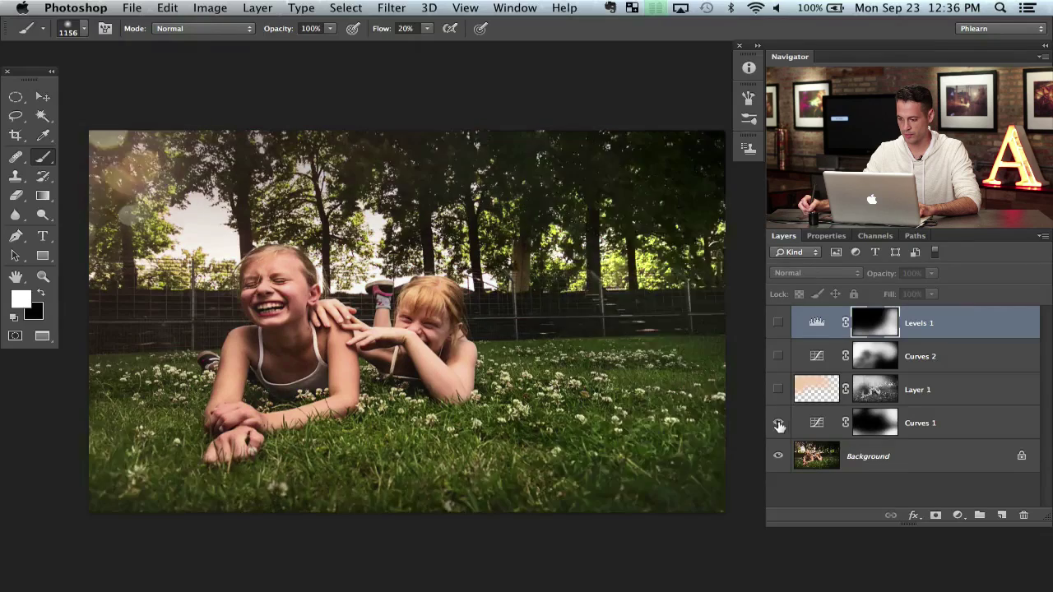
left_click(778, 423)
left_click(776, 397)
left_click(779, 423)
Toggle Curves 2 on and off over Curves 1 to check the warm tint, leaving it visible
left_click(779, 356)
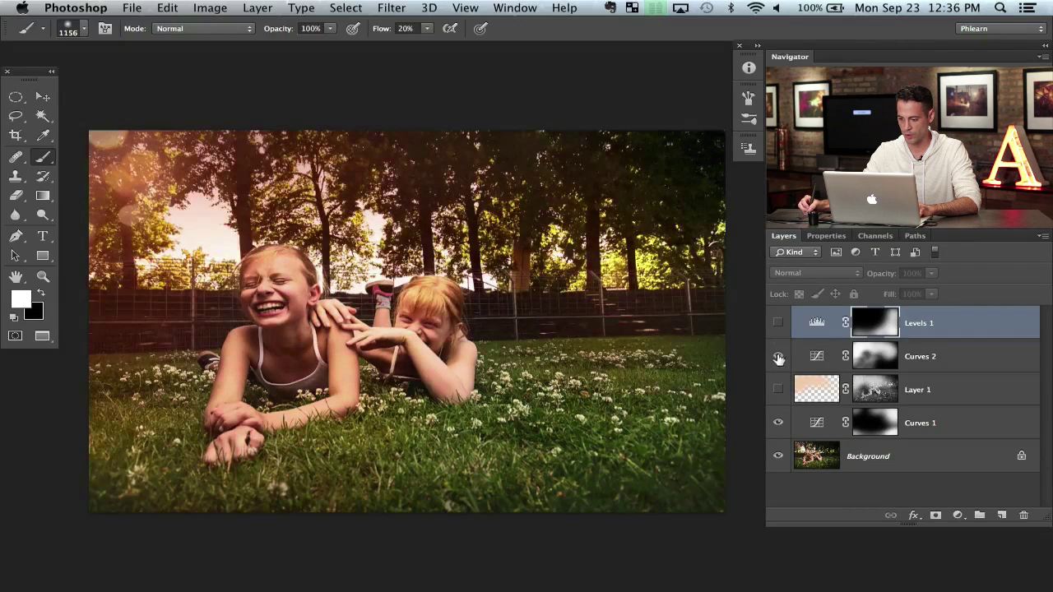
left_click(779, 356)
left_click(779, 356)
left_click(780, 357)
left_click(782, 359)
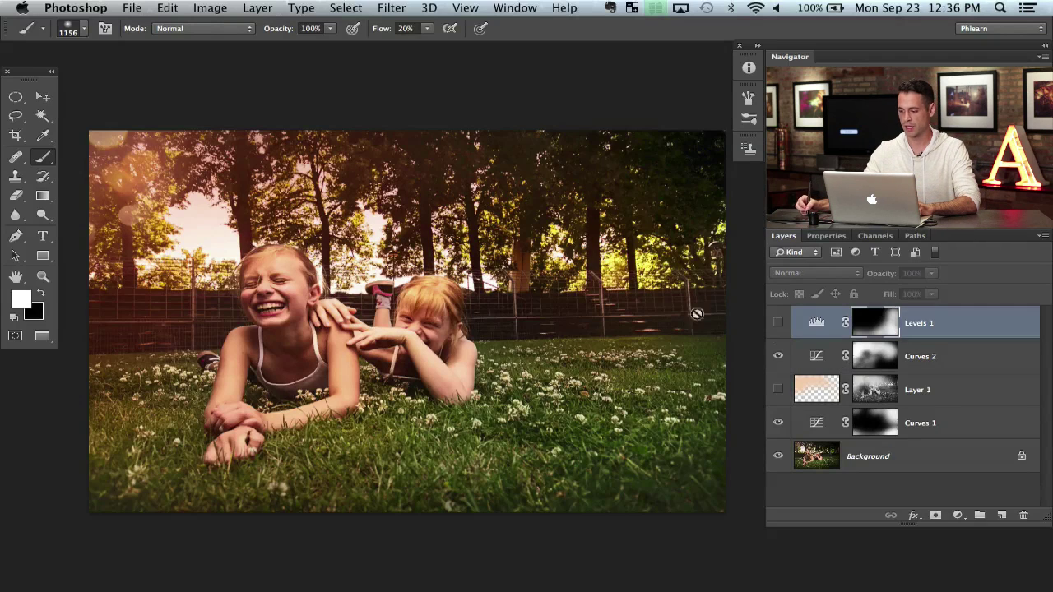
Toggle Levels 1 repeatedly to compare the photo with and without the red-tinted shadows, leaving the layer visible
left_click(783, 325)
left_click(783, 325)
left_click(784, 325)
left_click(782, 326)
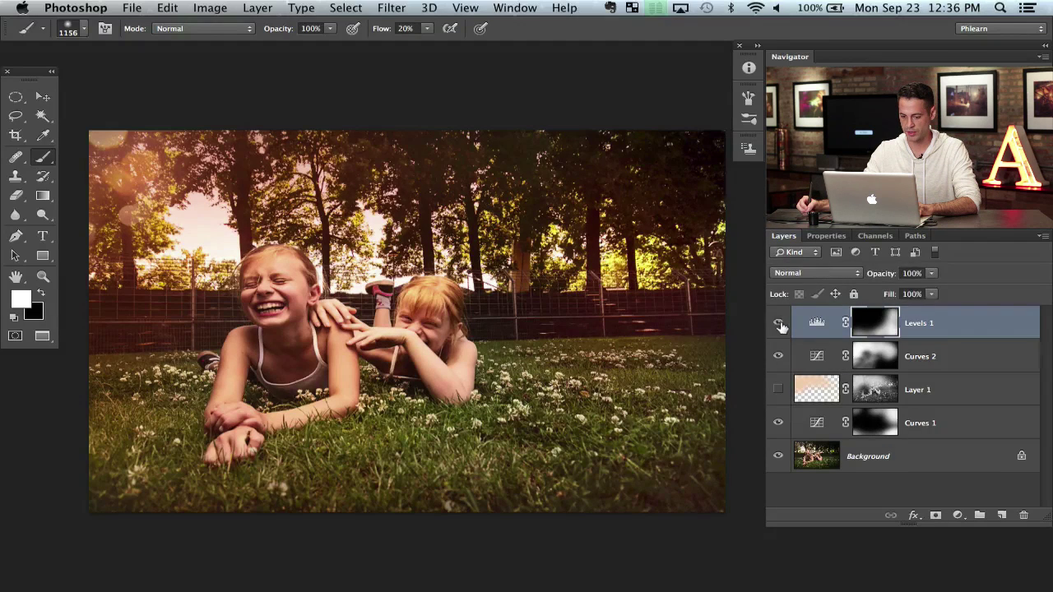
left_click(782, 326)
left_click(783, 326)
left_click(783, 326)
left_click(782, 326)
left_click(783, 326)
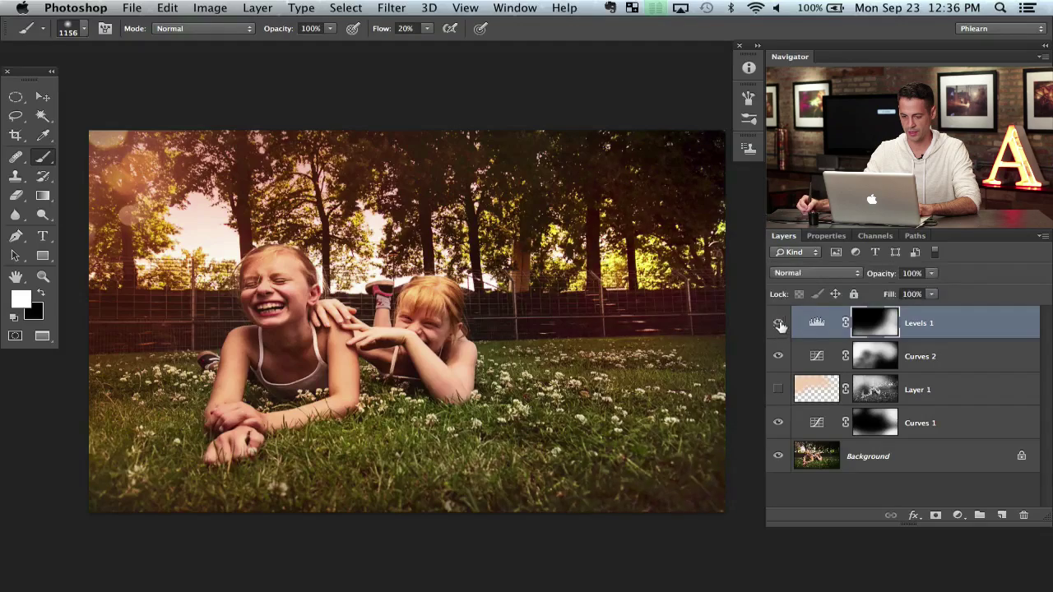
Add a Curves adjustment above Levels 1 and raise the midtones of its RGB curve slightly to brighten the photo
left_click_drag(589, 401, 521, 400)
left_click(957, 516)
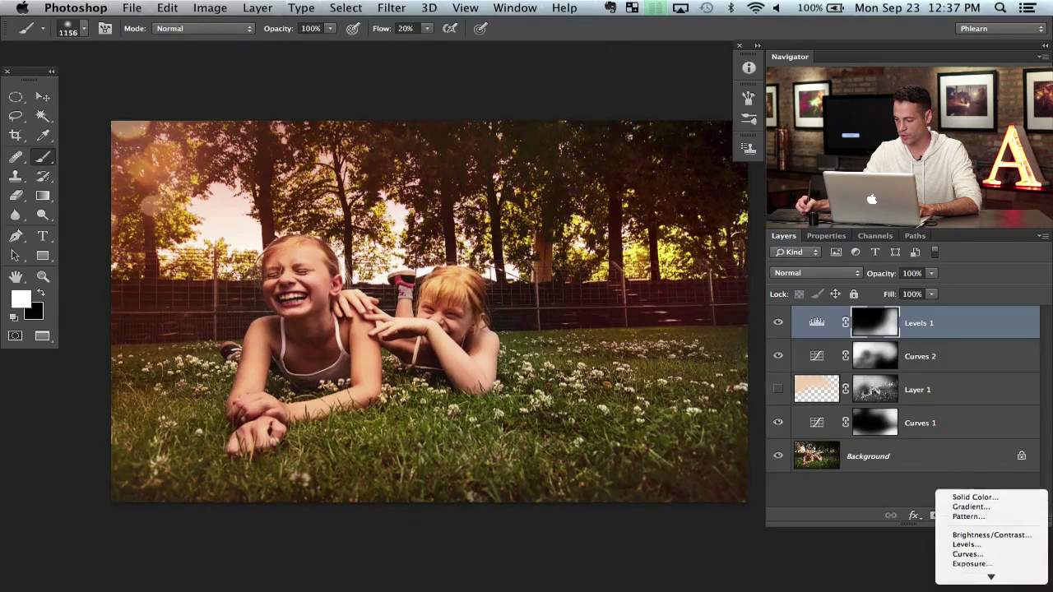
left_click(964, 527)
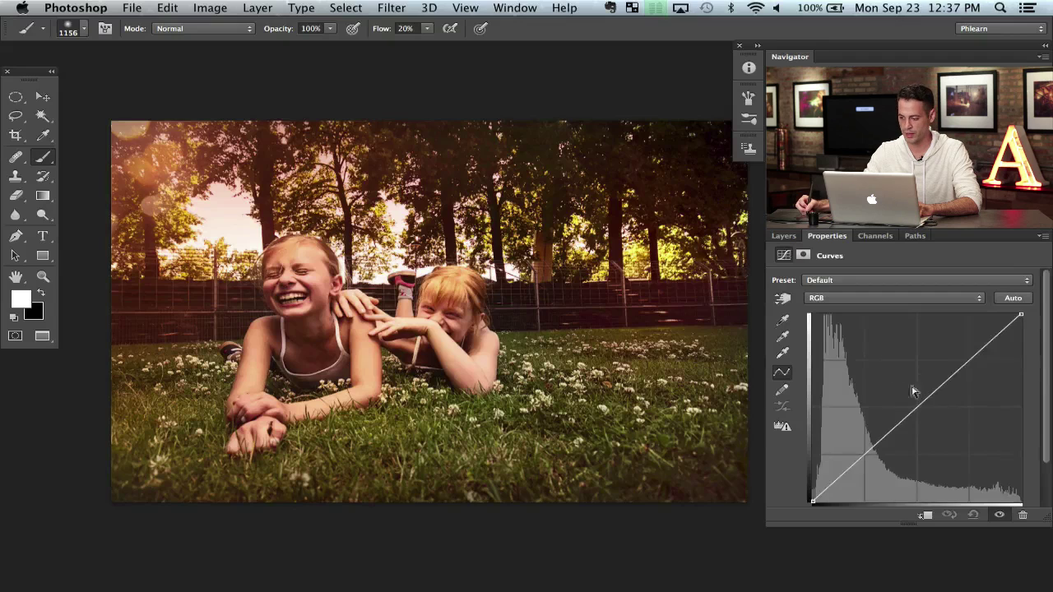
left_click_drag(903, 420, 894, 407)
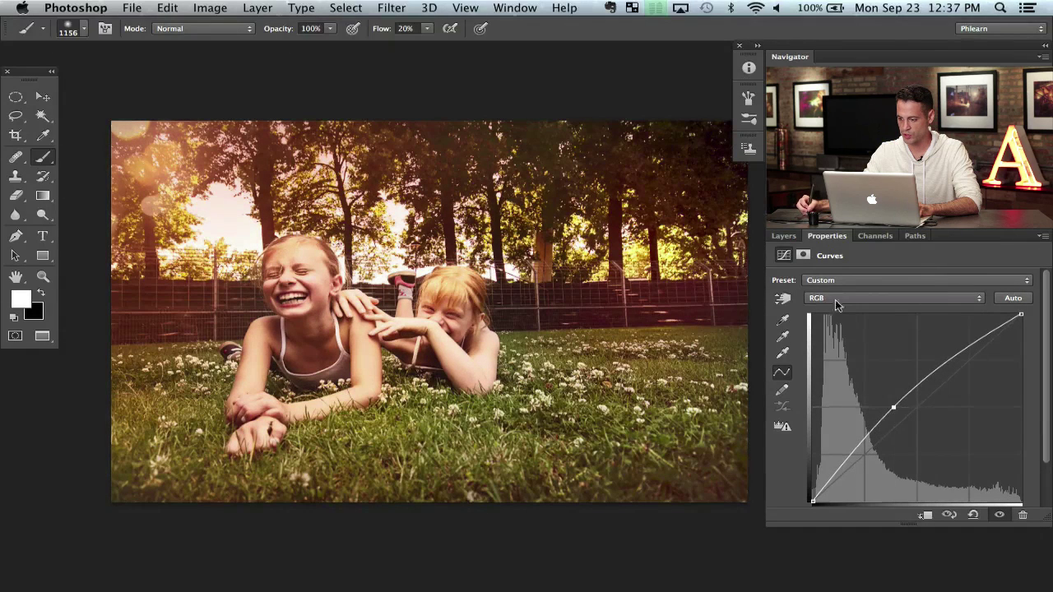
left_click(784, 236)
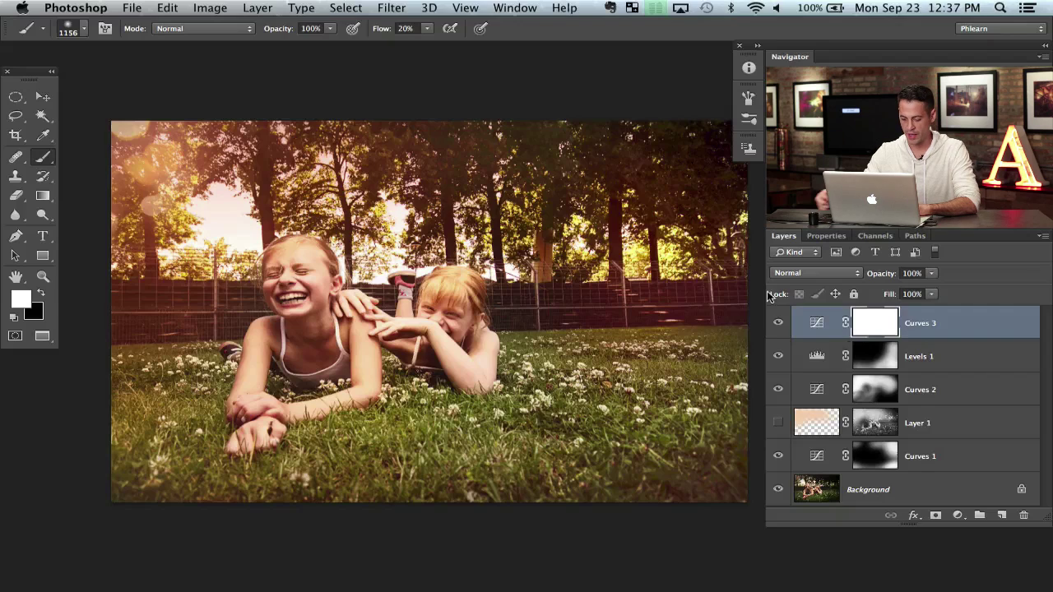
Paint black over both girls on the Curves 3 mask with a 473 px brush to exclude them from the brightening
key("x")
left_click_drag(313, 320, 247, 319, "ctrl+alt")
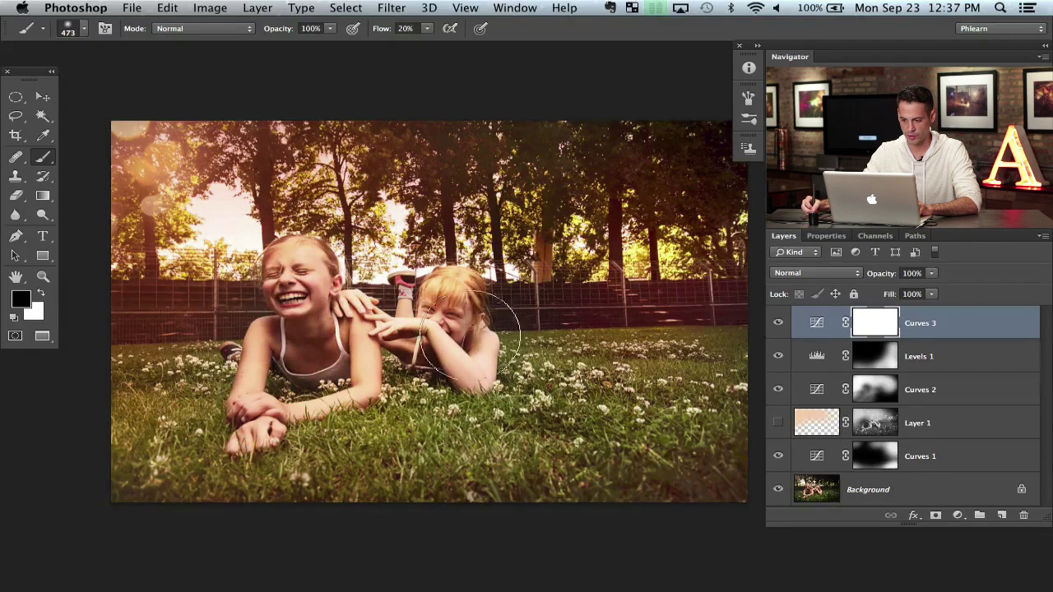
left_click_drag(316, 304, 265, 426)
key("x")
Compare the photo with and without Curves 3, and lower the layer's opacity to 75%
left_click(777, 323)
left_click(777, 324)
left_click(777, 323)
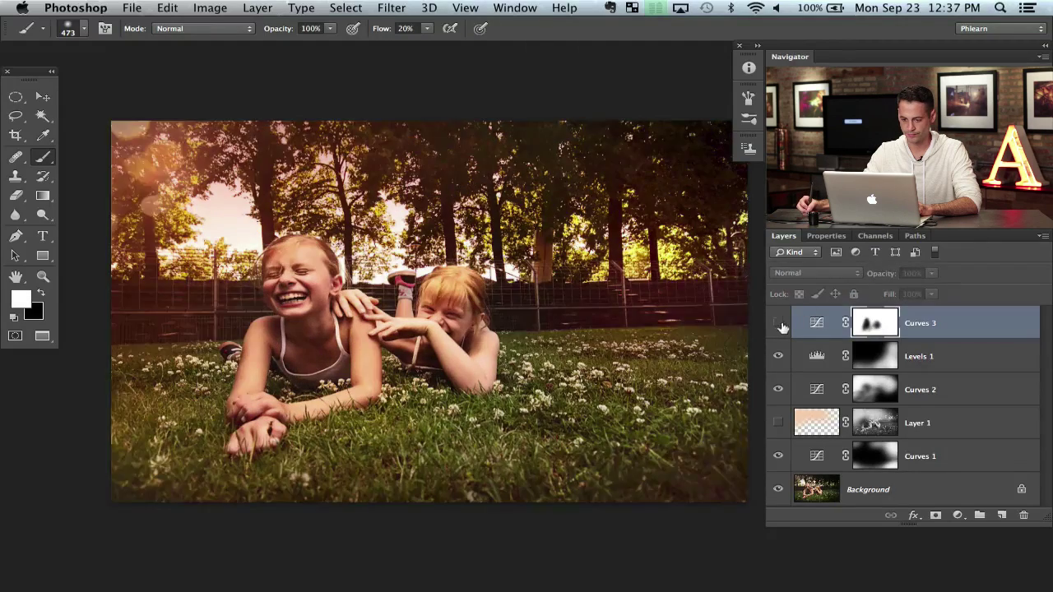
left_click(778, 324)
left_click(778, 323)
left_click(778, 324)
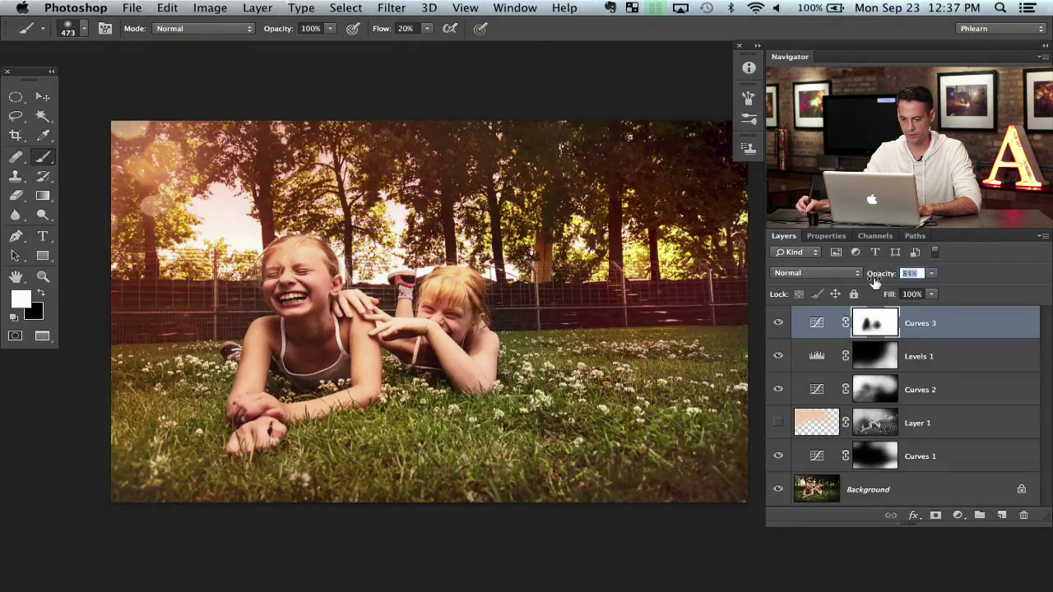
Toggle Curves 3's visibility to evaluate the brightening at 75% opacity
left_click(779, 324)
left_click(779, 324)
left_click(780, 323)
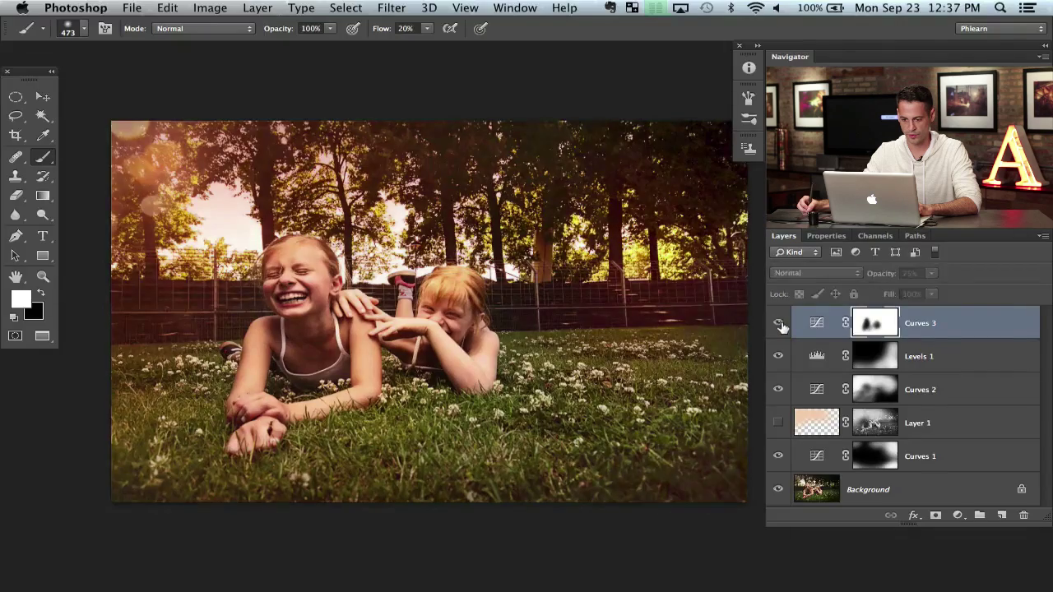
left_click(780, 323)
left_click(779, 323)
left_click(780, 324)
Add a Hue/Saturation adjustment above Curves 3 and set the Master saturation to -12
left_click_drag(582, 427, 559, 437)
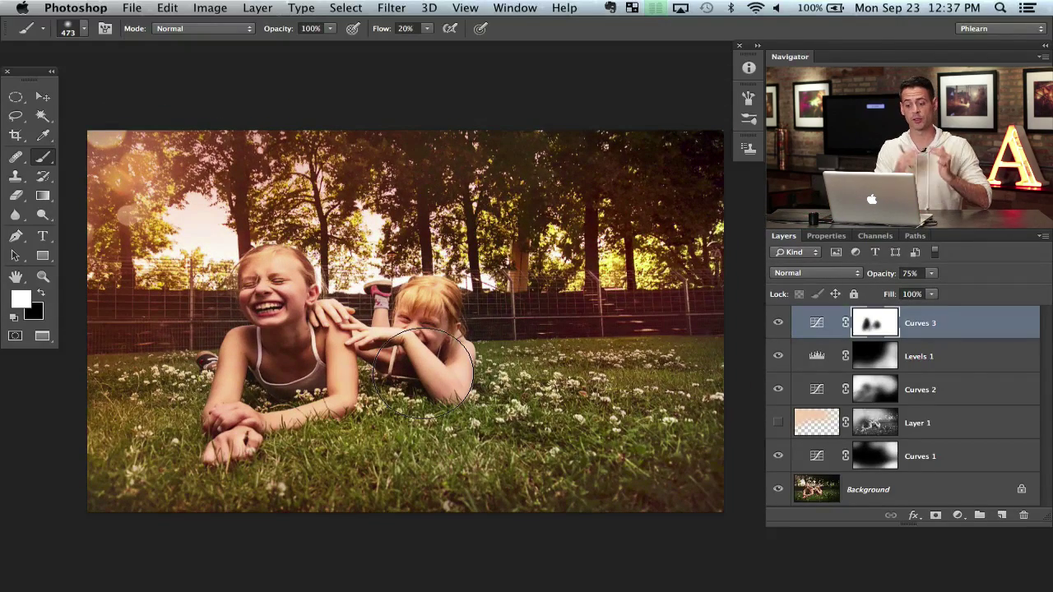
left_click_drag(519, 322, 514, 316)
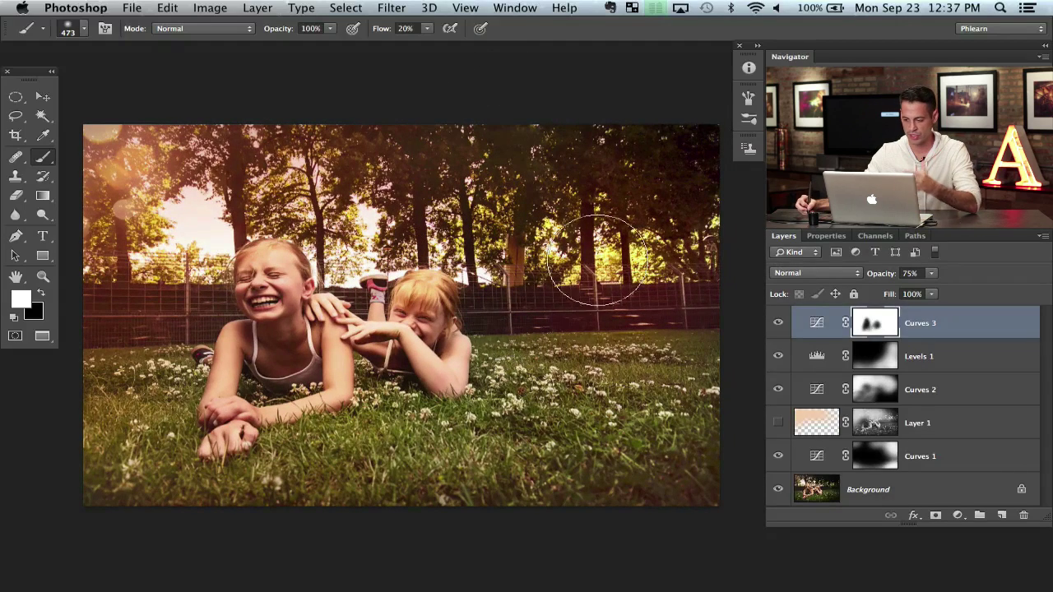
left_click(955, 516)
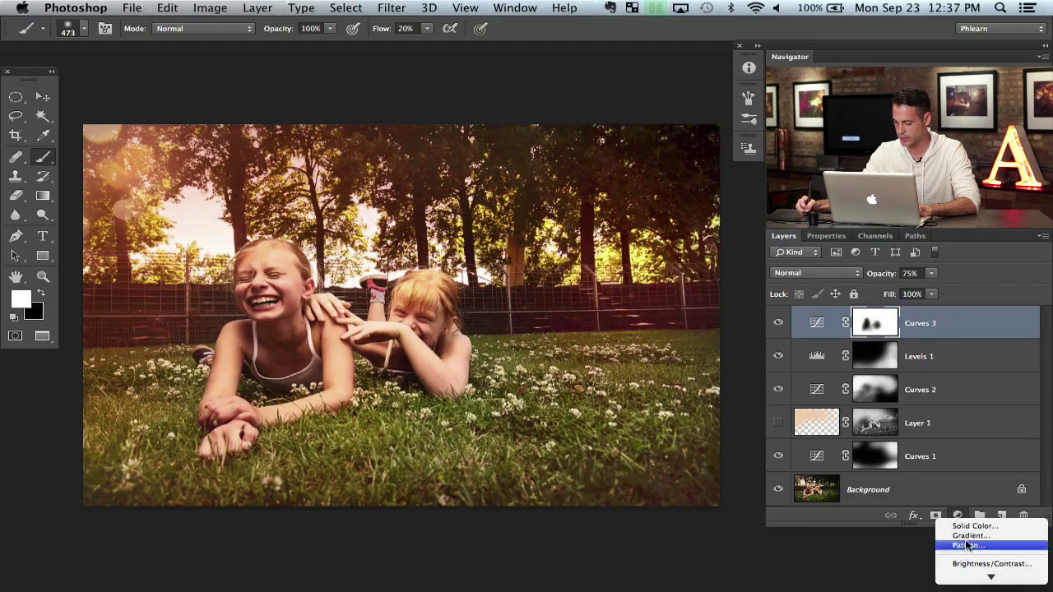
mouse_move(981, 576)
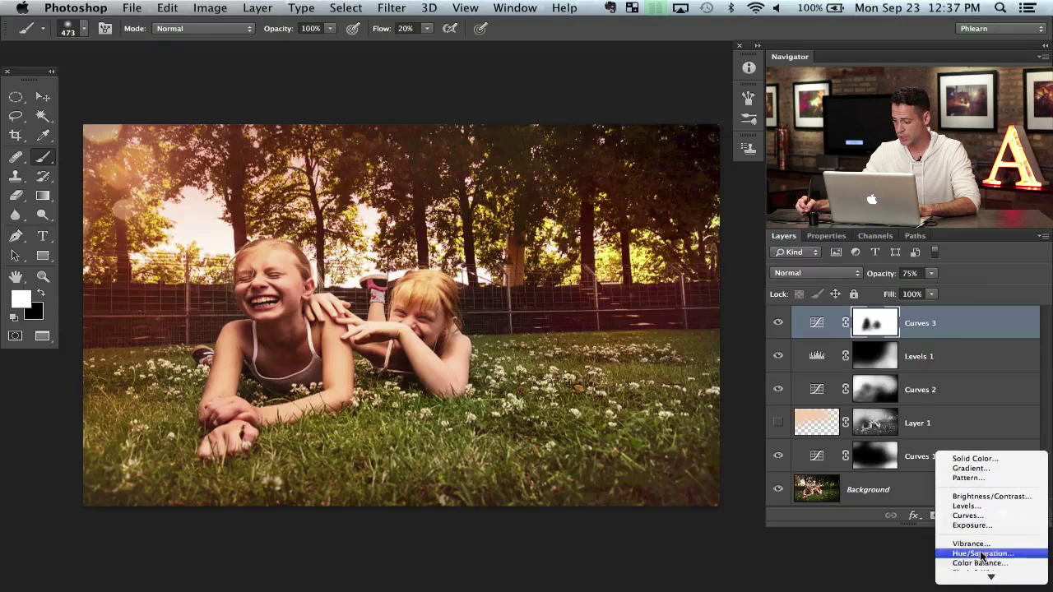
left_click(983, 554)
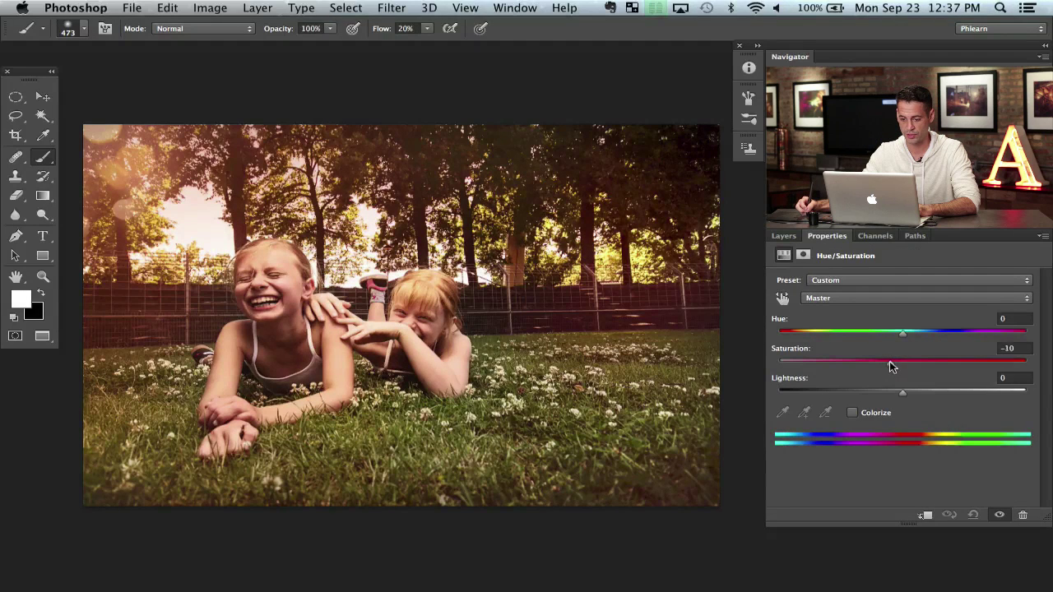
left_click_drag(871, 368, 902, 371)
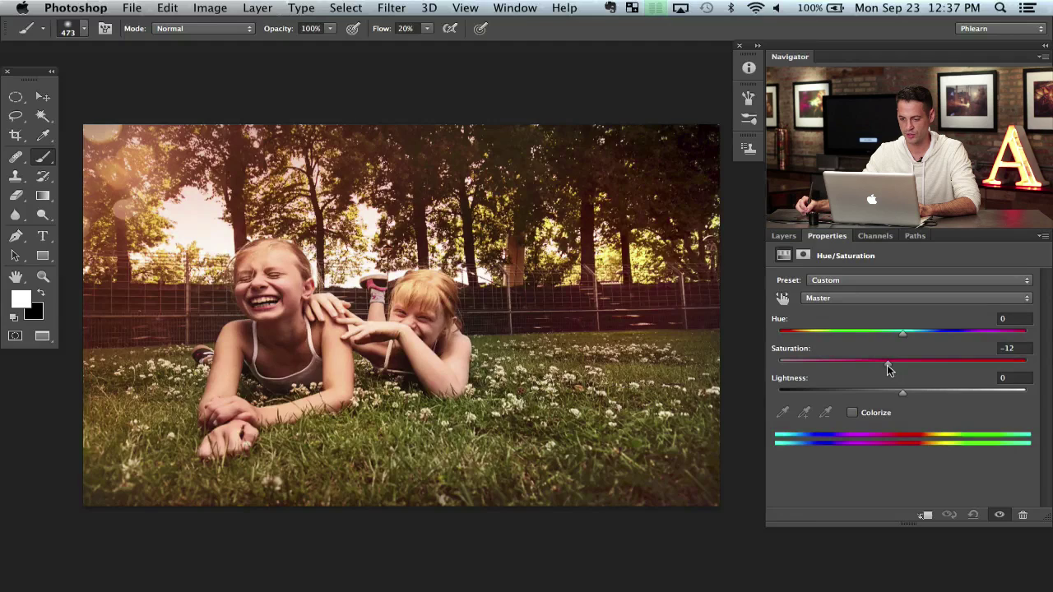
Toggle Hue/Saturation 1's visibility to compare the photo with and without the reduced saturation
left_click(783, 236)
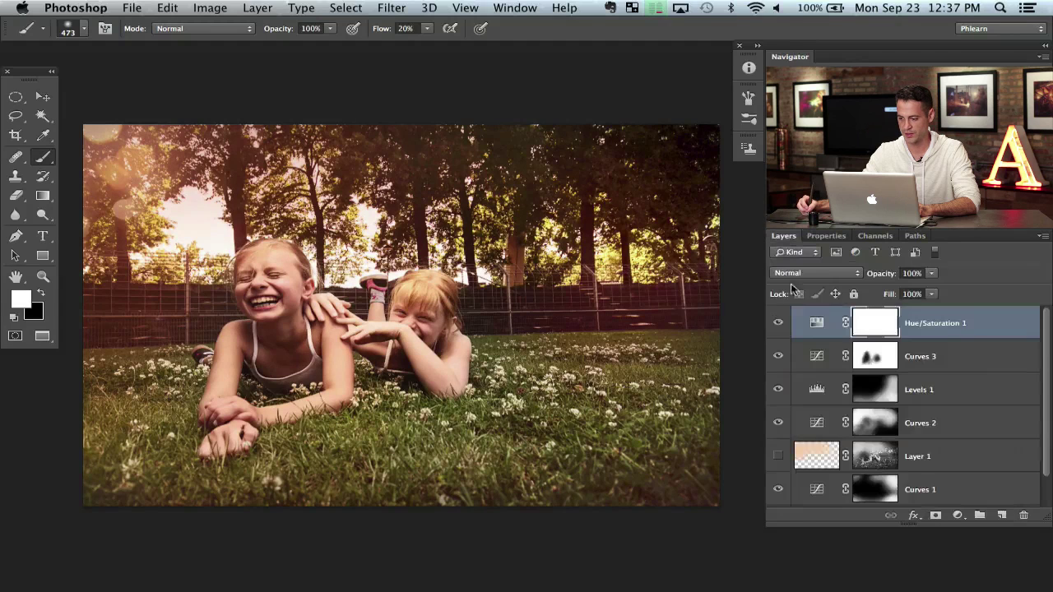
left_click(778, 323)
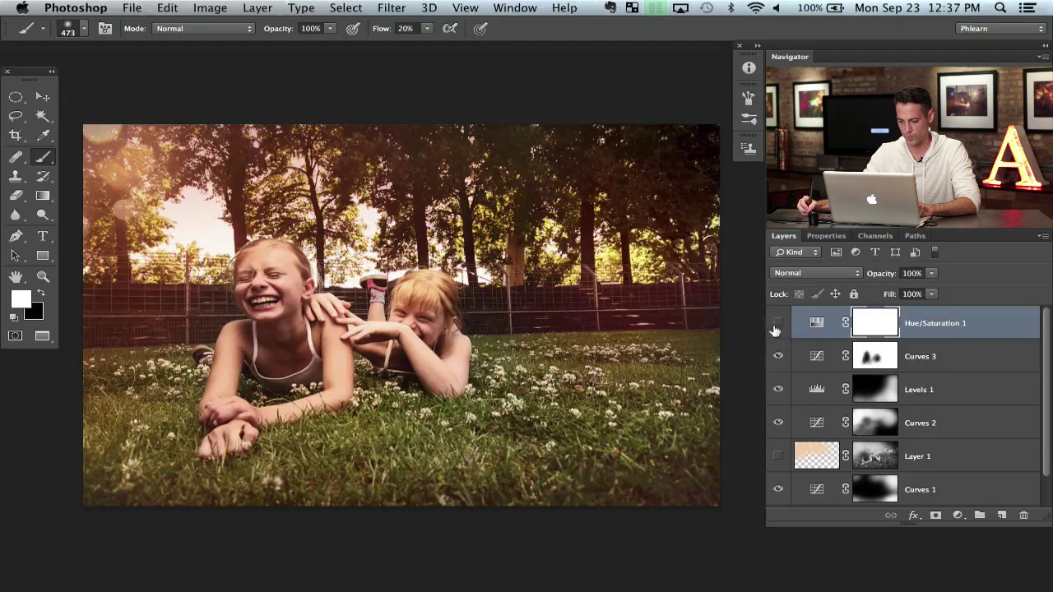
left_click(777, 323)
left_click(777, 324)
left_click(778, 324)
Add a Levels adjustment above Hue/Saturation 1 and set the Blue channel's output levels to 17 and 227
mouse_move(585, 367)
left_mouse_down()
mouse_move(600, 380)
mouse_move(602, 370)
left_mouse_up()
left_click(957, 516)
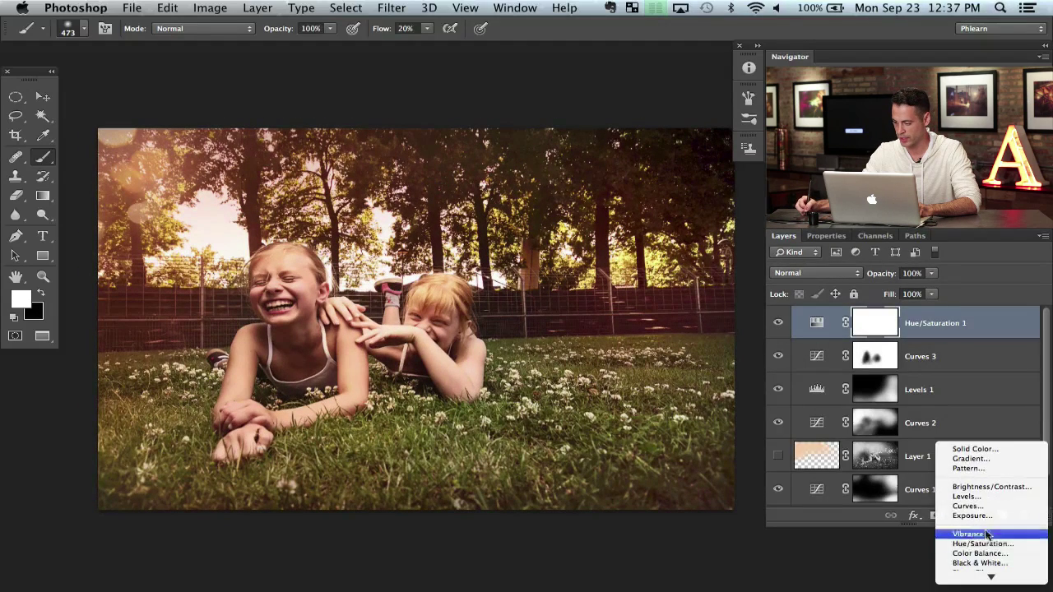
left_click(986, 499)
left_click(872, 305)
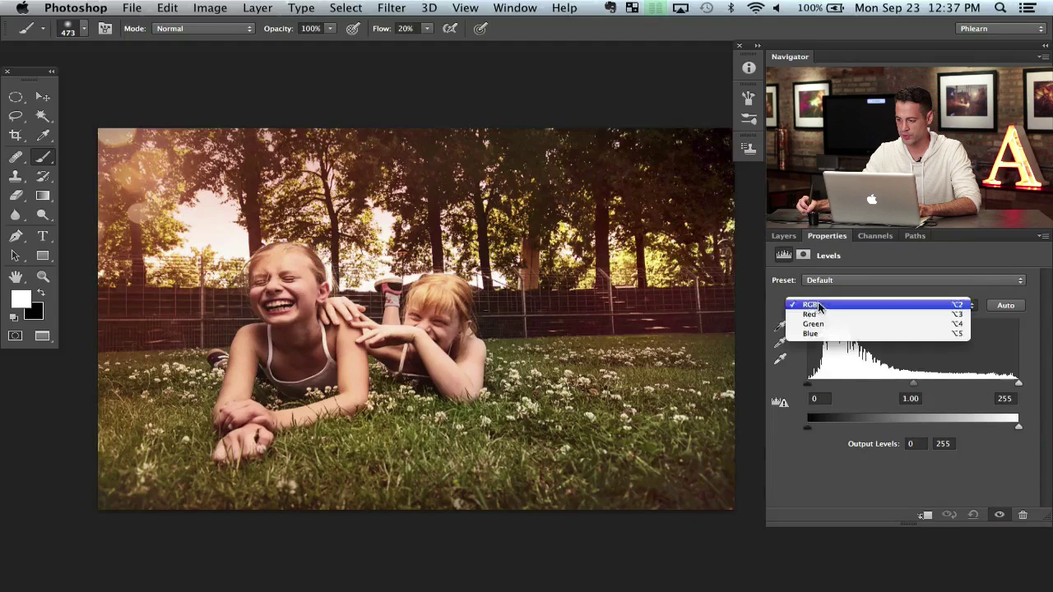
left_click(872, 333)
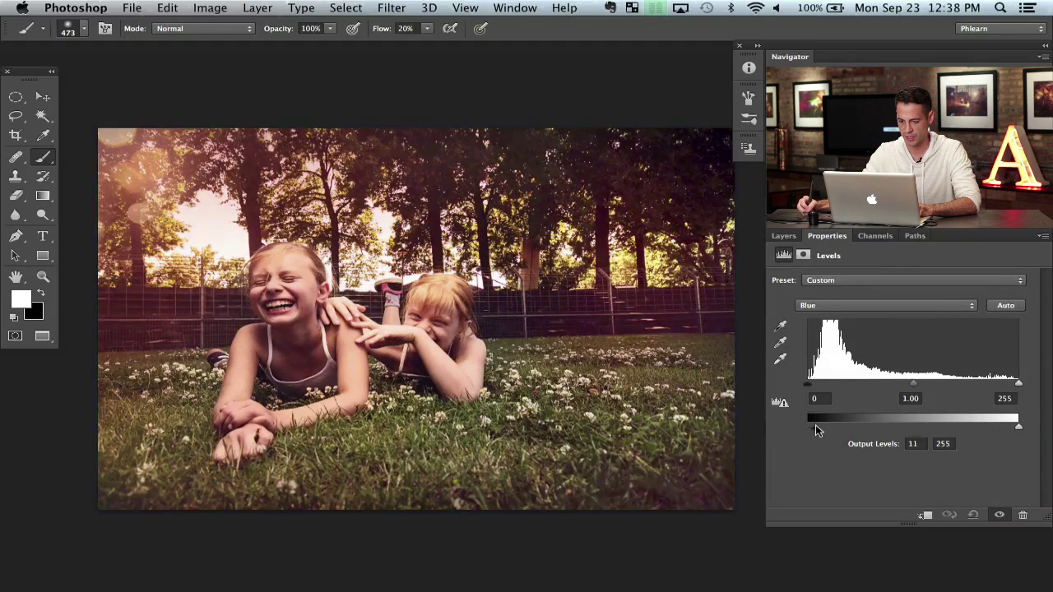
left_click_drag(815, 424, 814, 425)
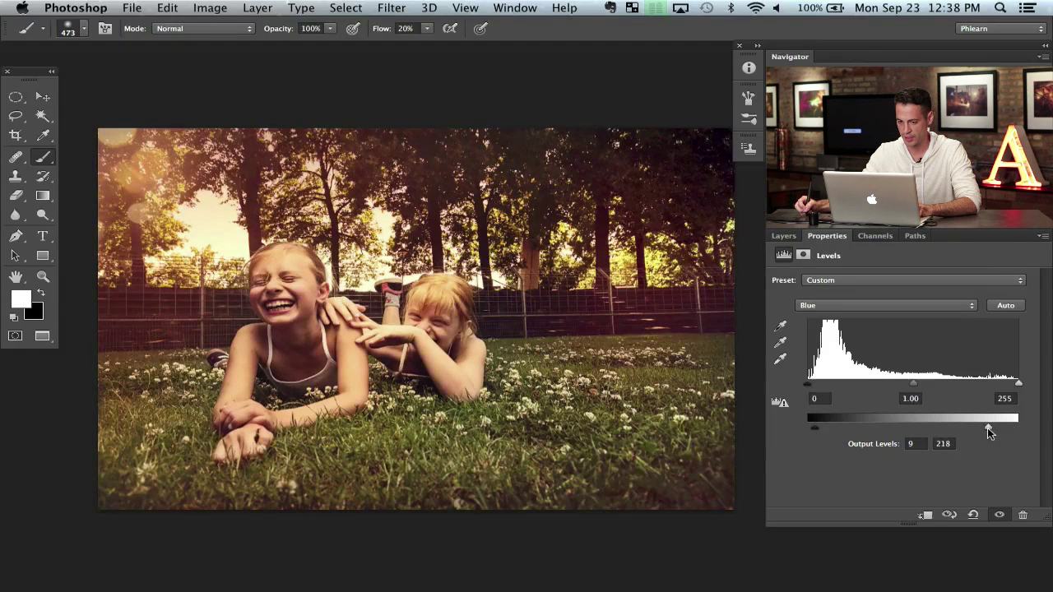
left_click_drag(987, 428, 995, 429)
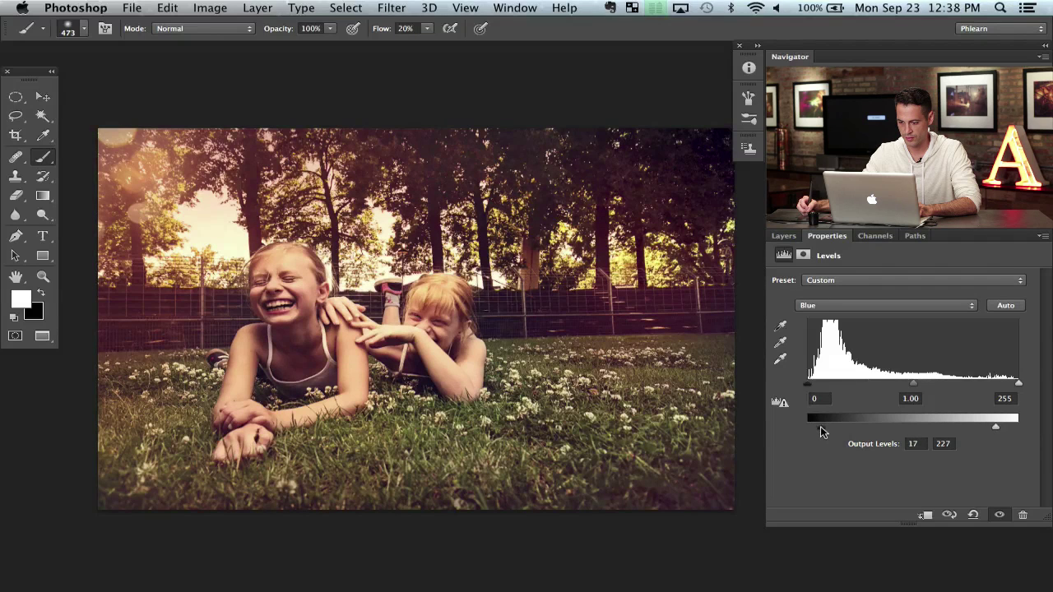
Toggle Levels 2's visibility to compare the photo with and without the blue channel adjustment
left_click(781, 236)
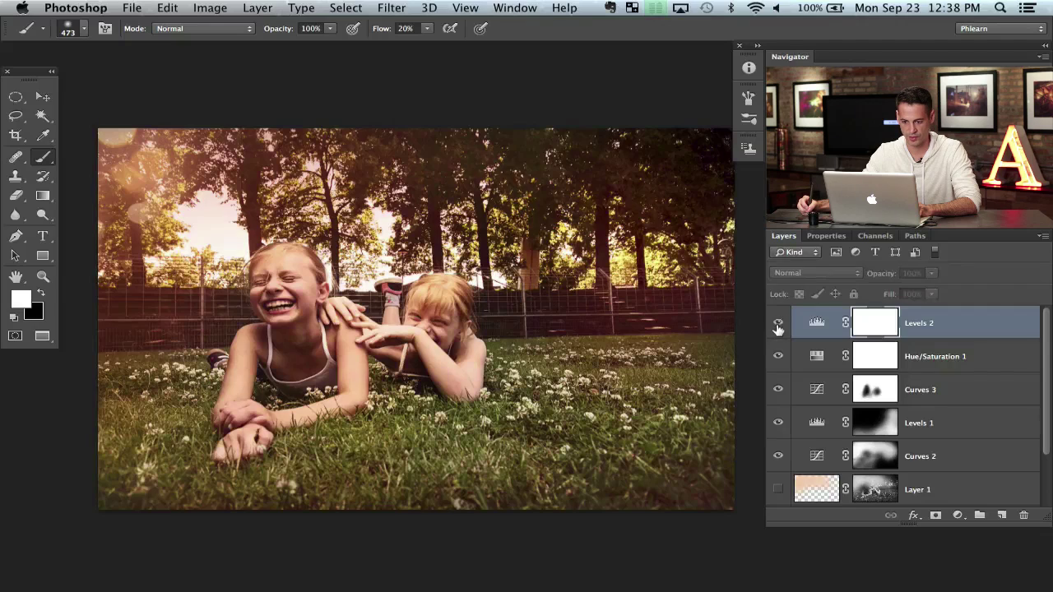
left_click(778, 327)
left_click(778, 327)
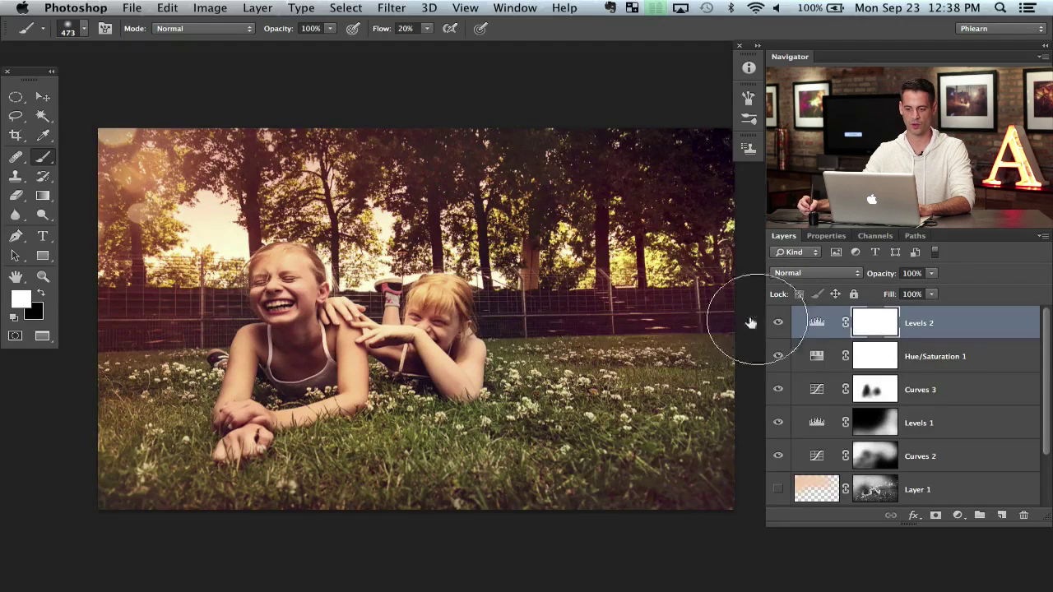
left_click_drag(750, 322, 747, 318)
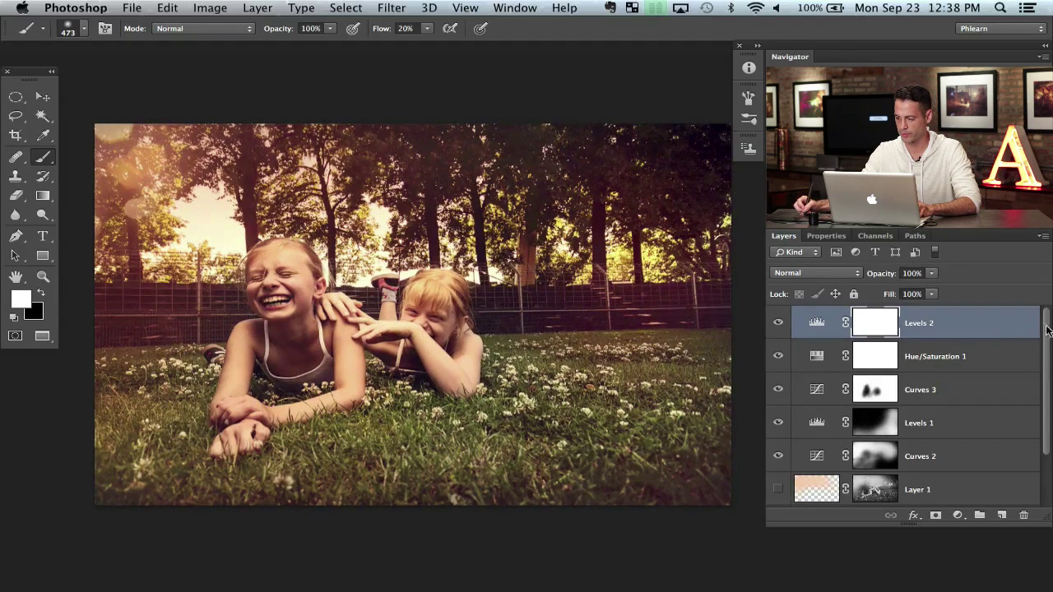
Turn the peach haze Layer 1 back on and lower its opacity to 31%
left_click_drag(1046, 330, 1047, 399)
left_click(974, 459, "shift")
left_click(779, 424)
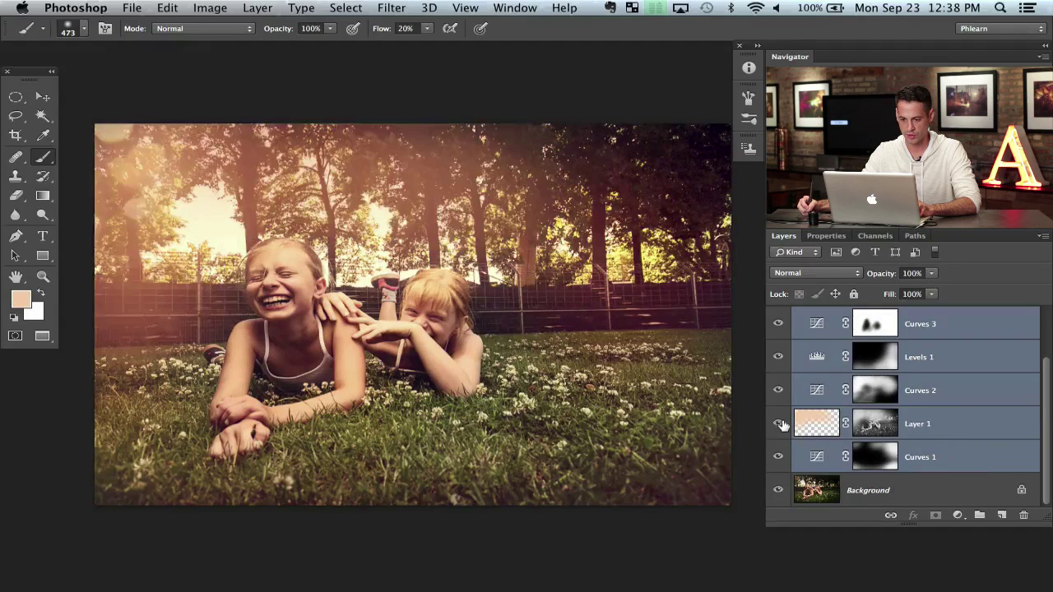
left_click(921, 419)
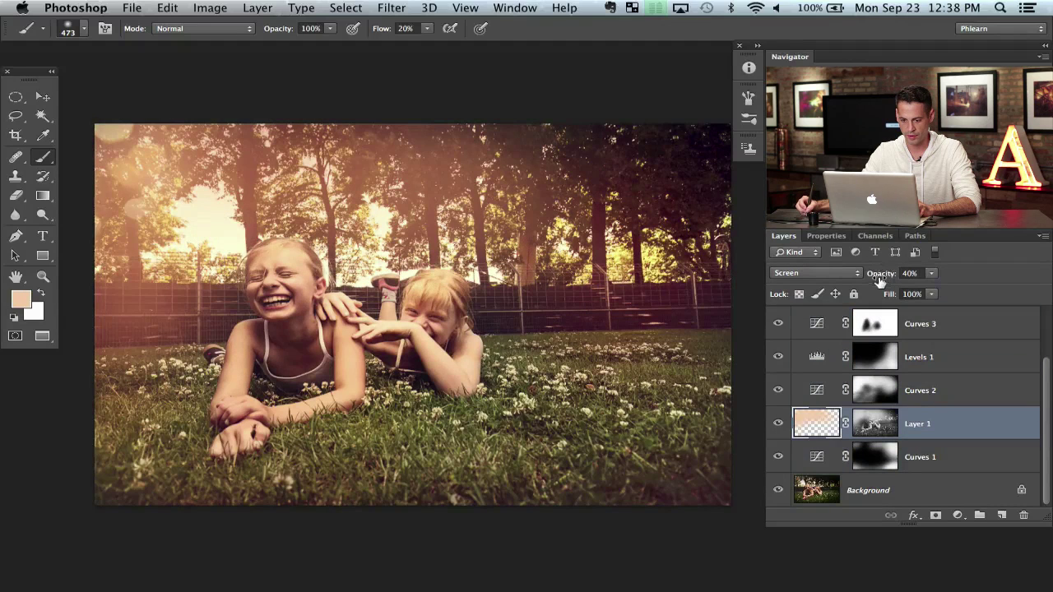
left_click_drag(879, 280, 872, 282)
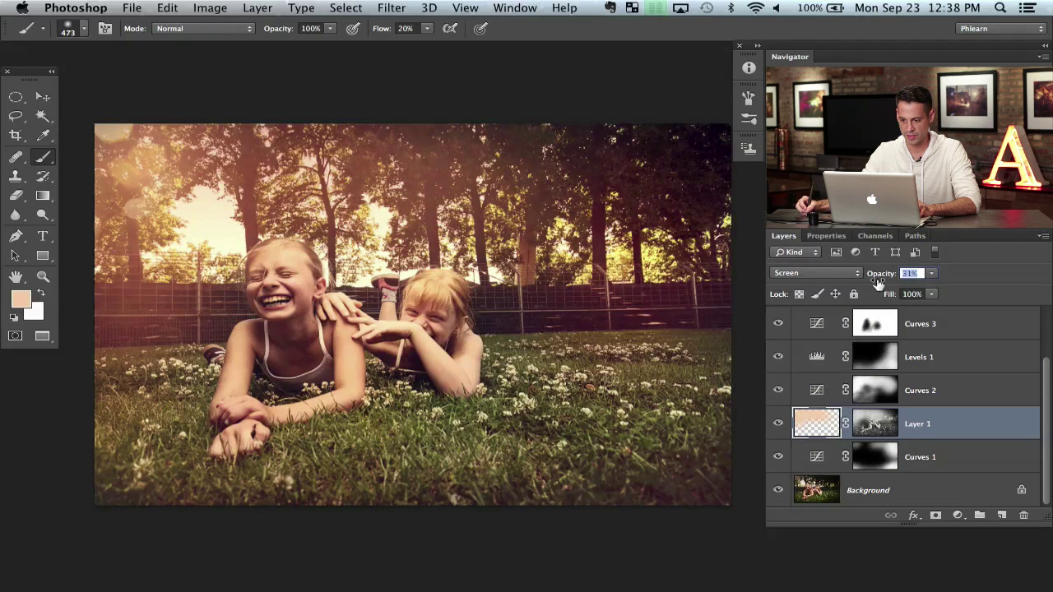
Compare the photo with and without the Layer 1 haze, and reduce the layer's opacity to 28%
left_click(777, 423)
left_click(778, 424)
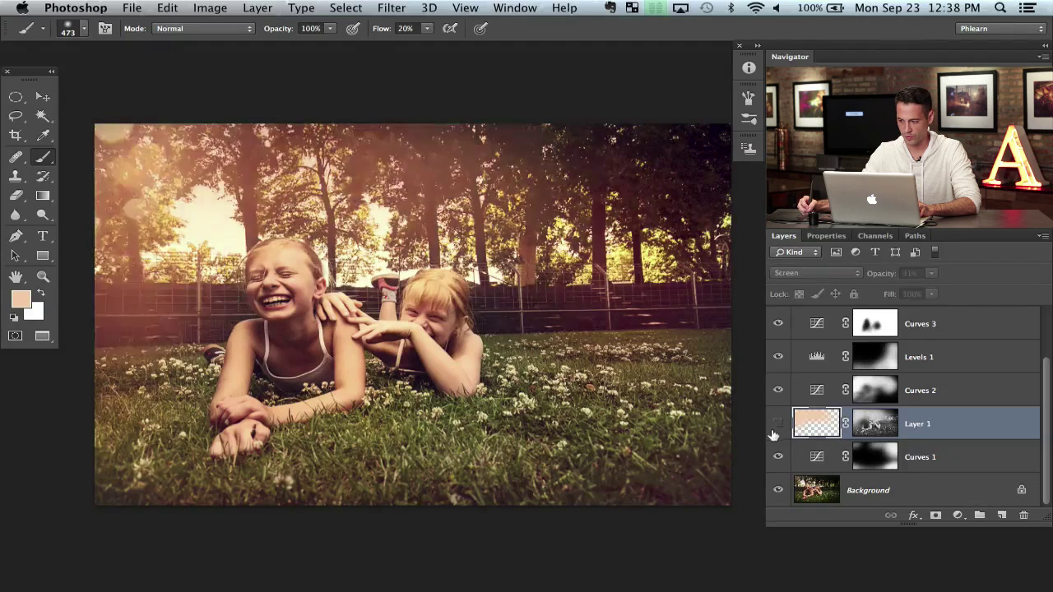
left_click(778, 424)
left_click(777, 423)
mouse_move(887, 284)
left_mouse_down()
mouse_move(895, 276)
mouse_move(878, 281)
left_mouse_up()
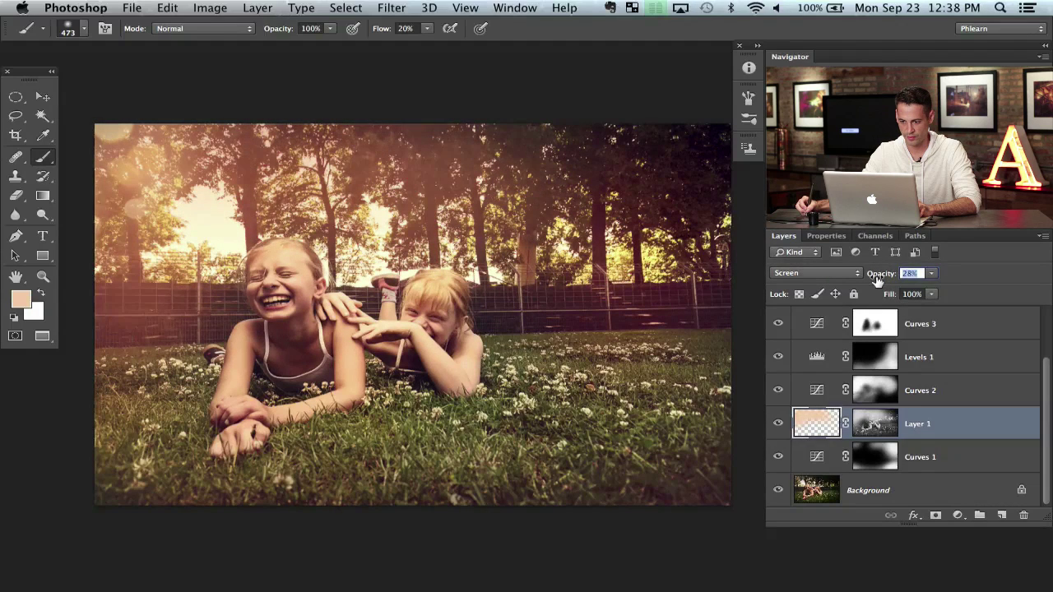
Group all layers from Curves 1 up to Levels 2 above the Background
left_click(960, 458)
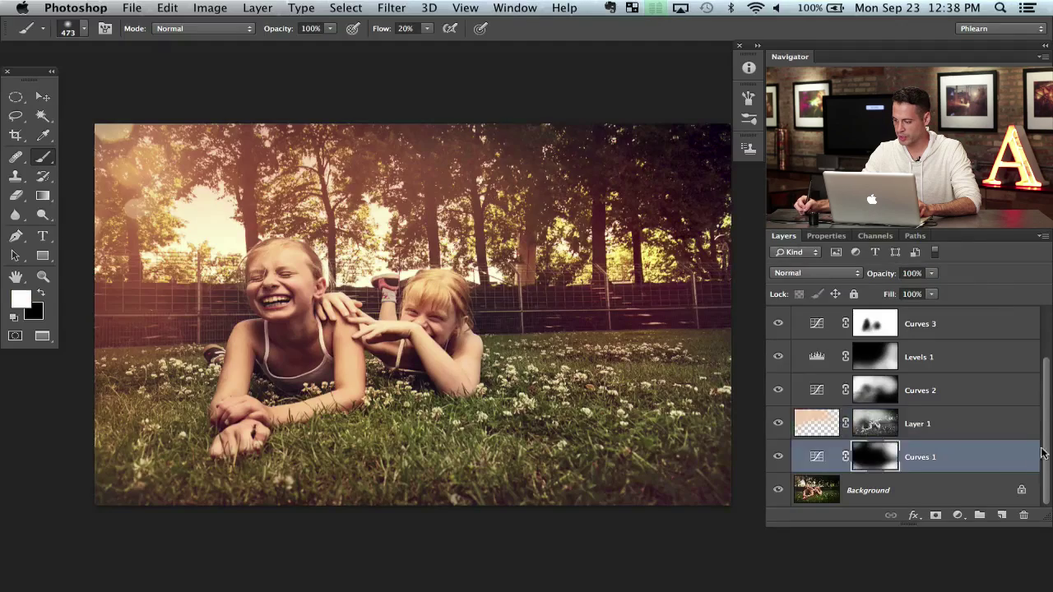
scroll(1041, 381, "up", 2)
left_click(964, 327, "shift")
key("super+g")
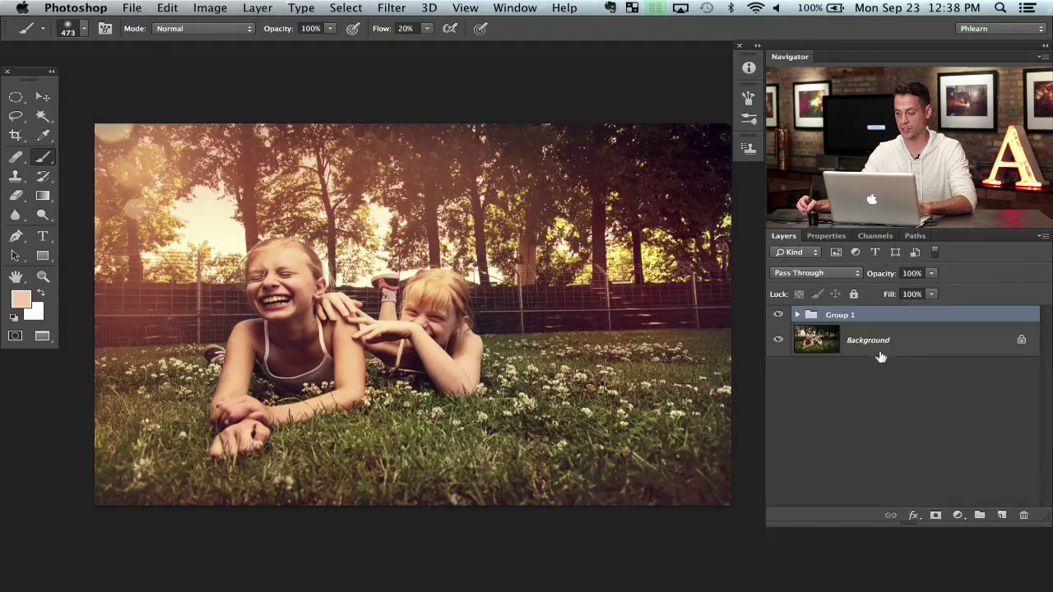
Toggle the adjustment group's visibility repeatedly to compare the original photo with the edited version
left_click(778, 316)
left_click(778, 316)
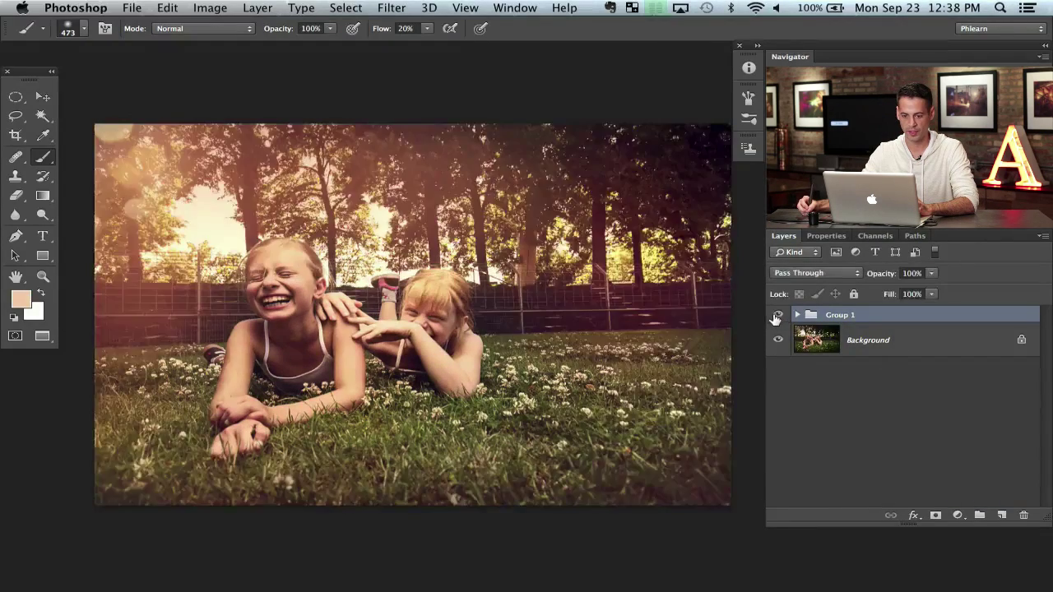
left_click(779, 316)
left_click(779, 316)
left_click(778, 316)
left_click(778, 316)
left_click(779, 316)
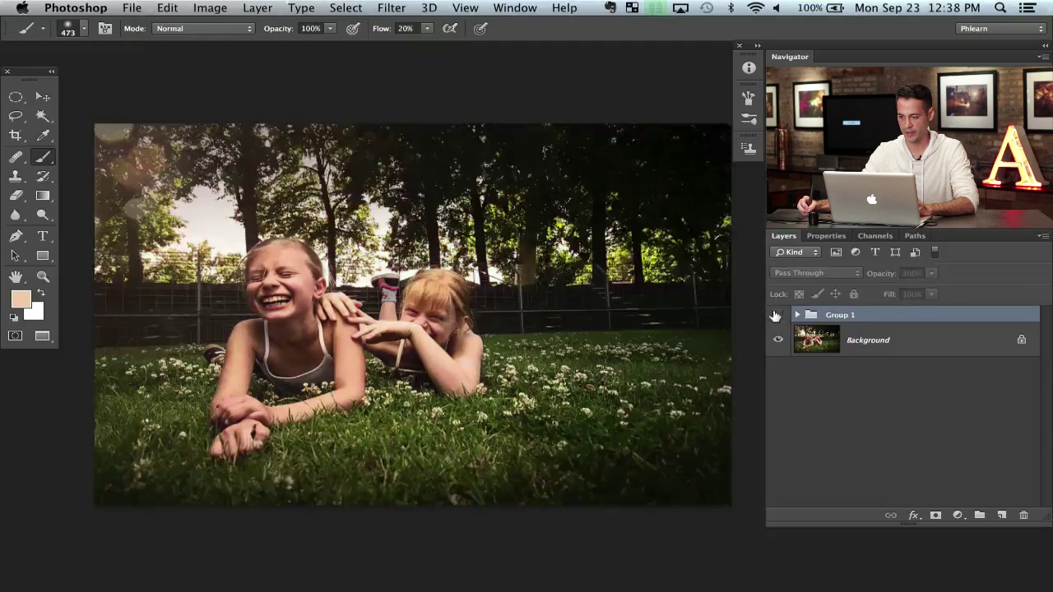
left_click(779, 316)
left_click(779, 316)
left_click(778, 316)
left_click(779, 316)
left_click(778, 316)
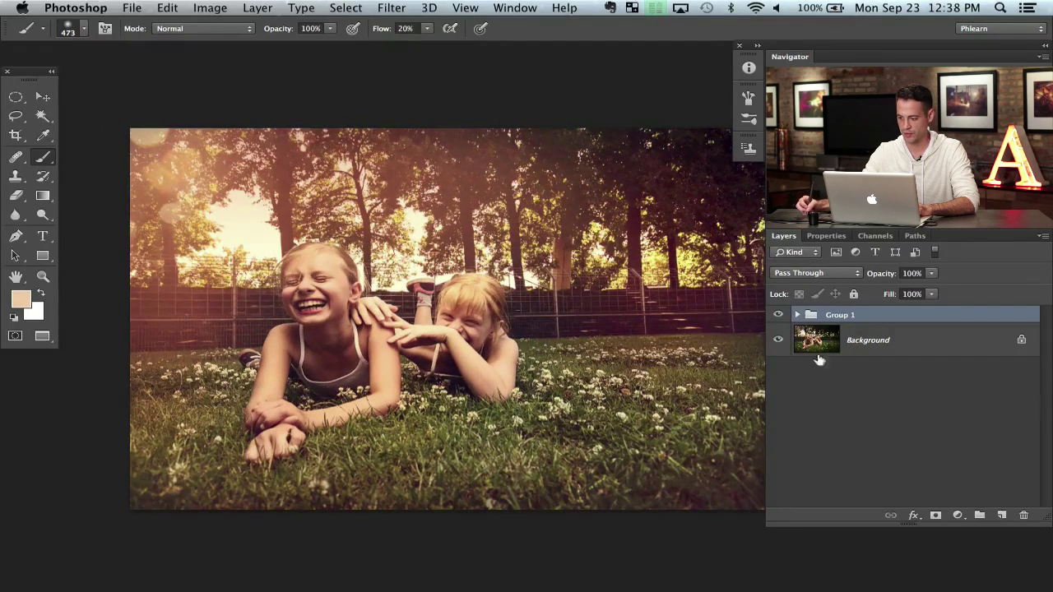
Stamp all visible layers into a new merged layer above Group 1
key("super+alt+shift+e")
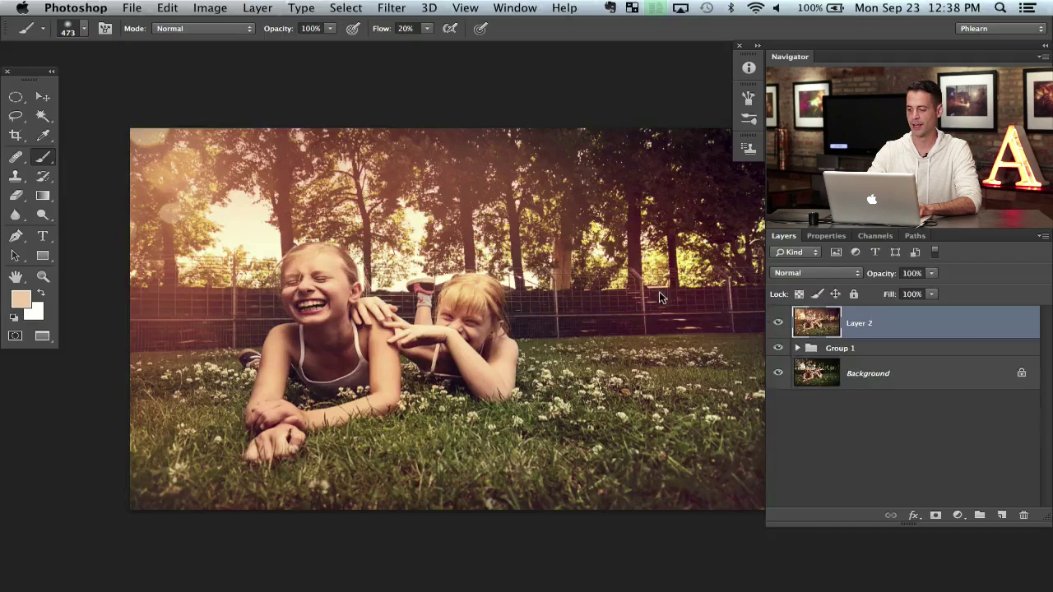
left_click_drag(590, 349, 529, 352)
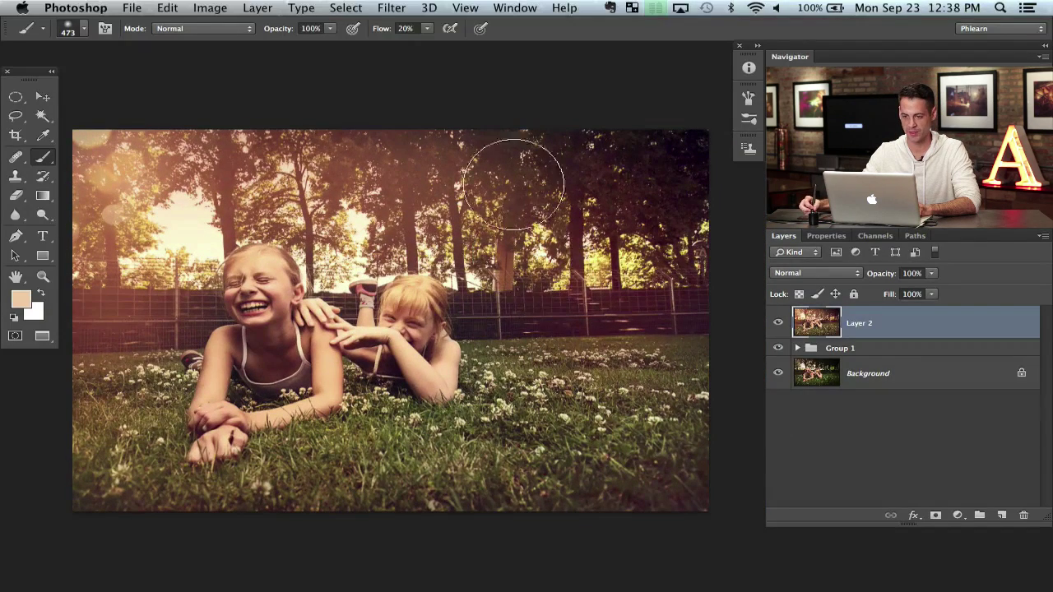
Render a 50-300mm Zoom lens flare at 127% brightness on Layer 2, centred on the bright sky above the left girl
left_click(393, 8)
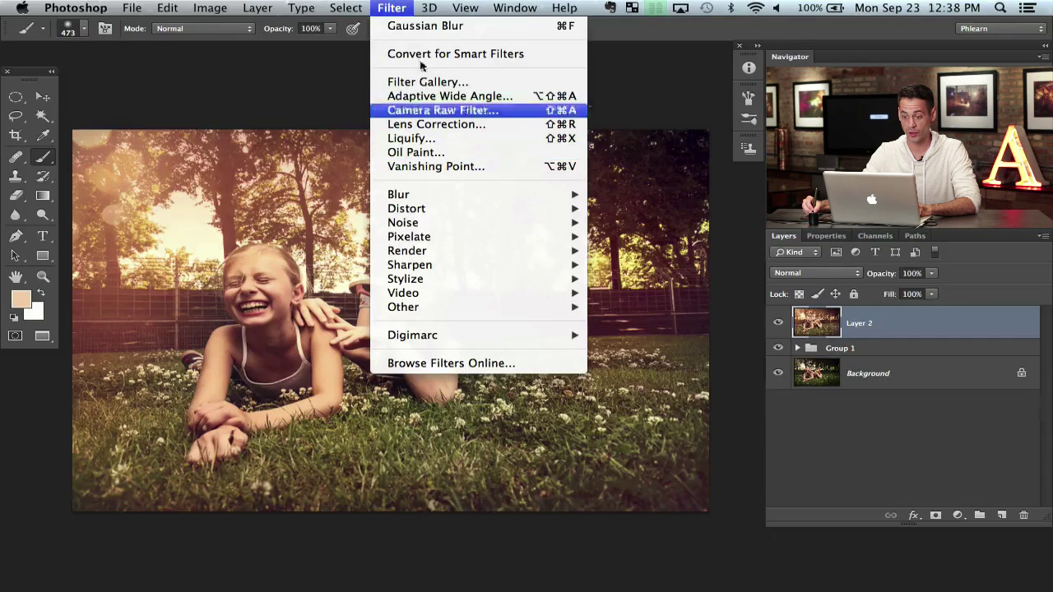
mouse_move(493, 250)
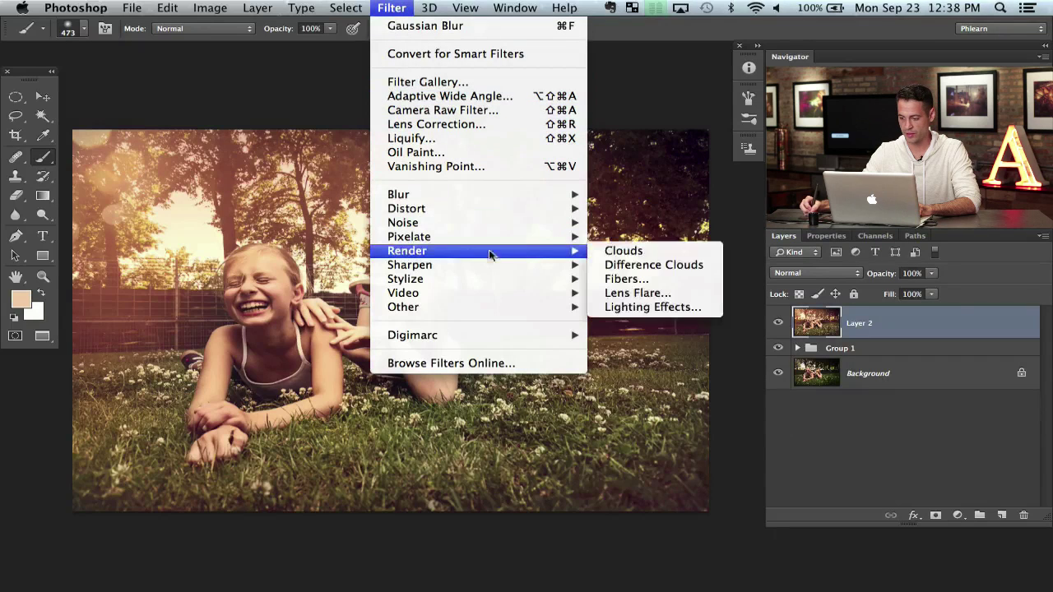
left_click(637, 293)
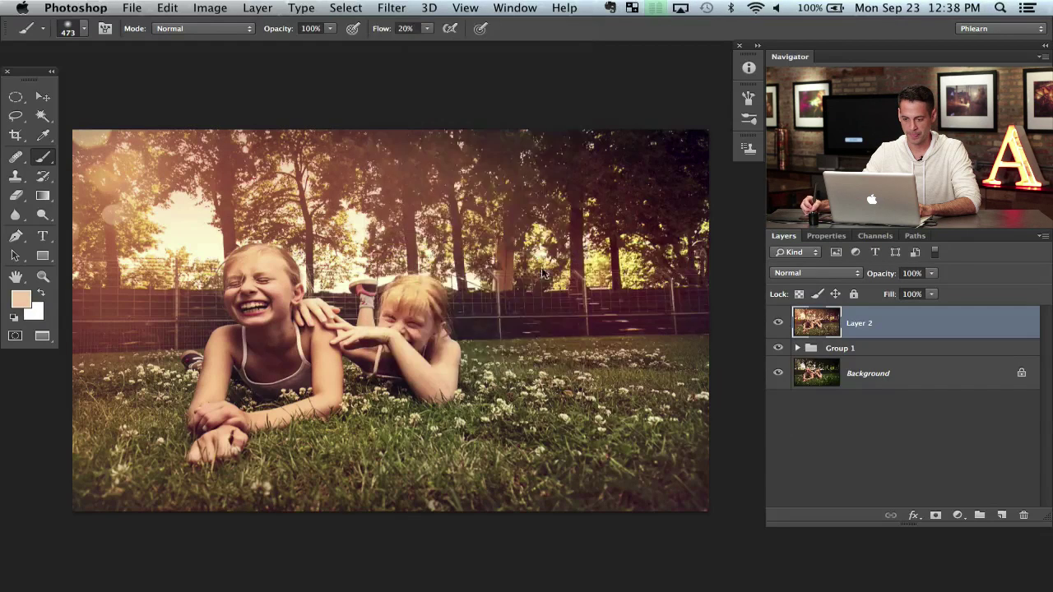
left_click_drag(447, 204, 431, 195)
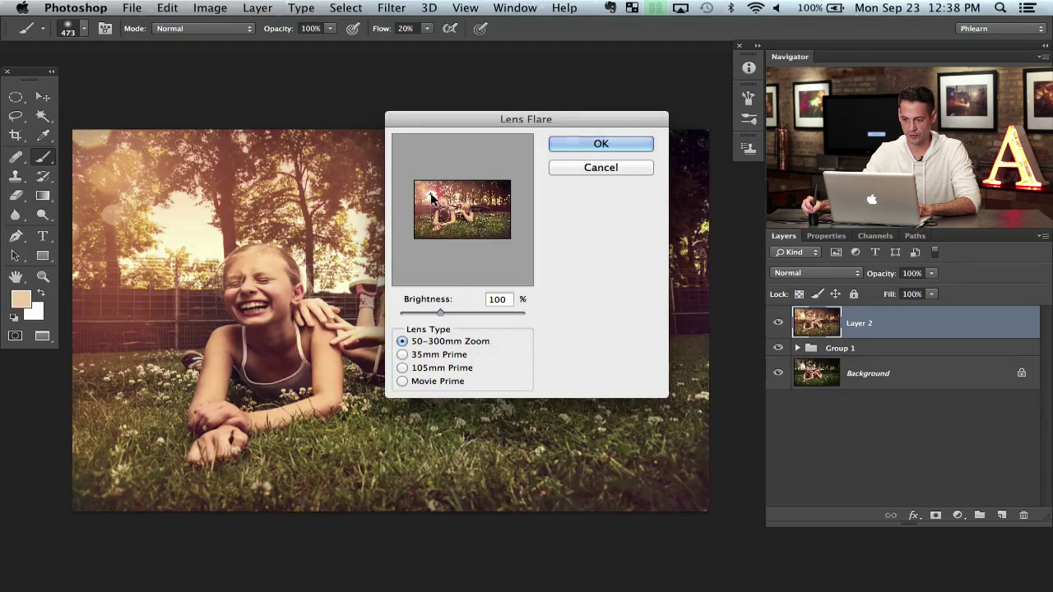
left_click_drag(447, 313, 455, 313)
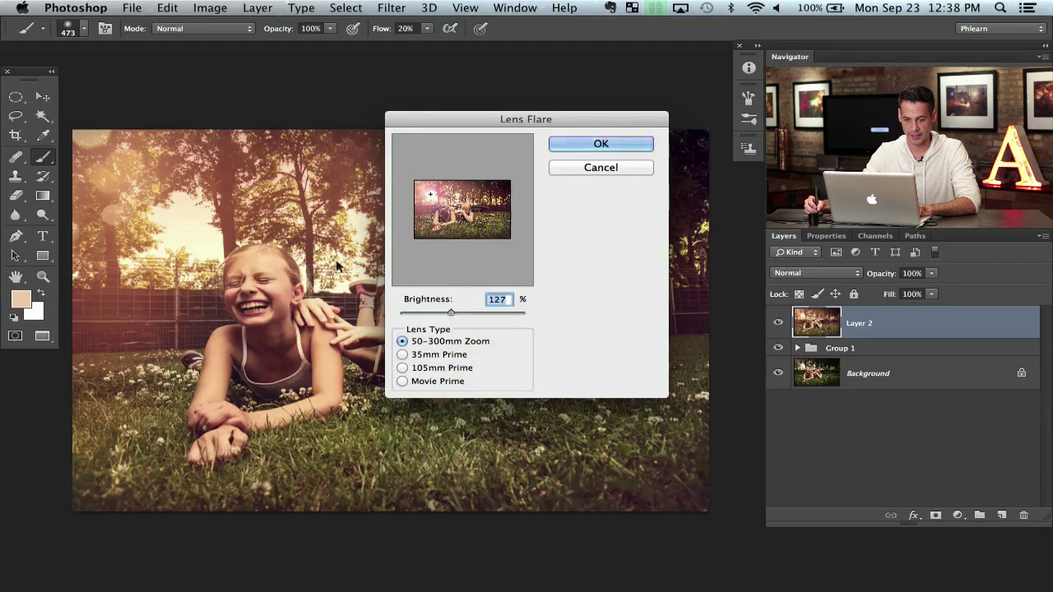
left_click(433, 194)
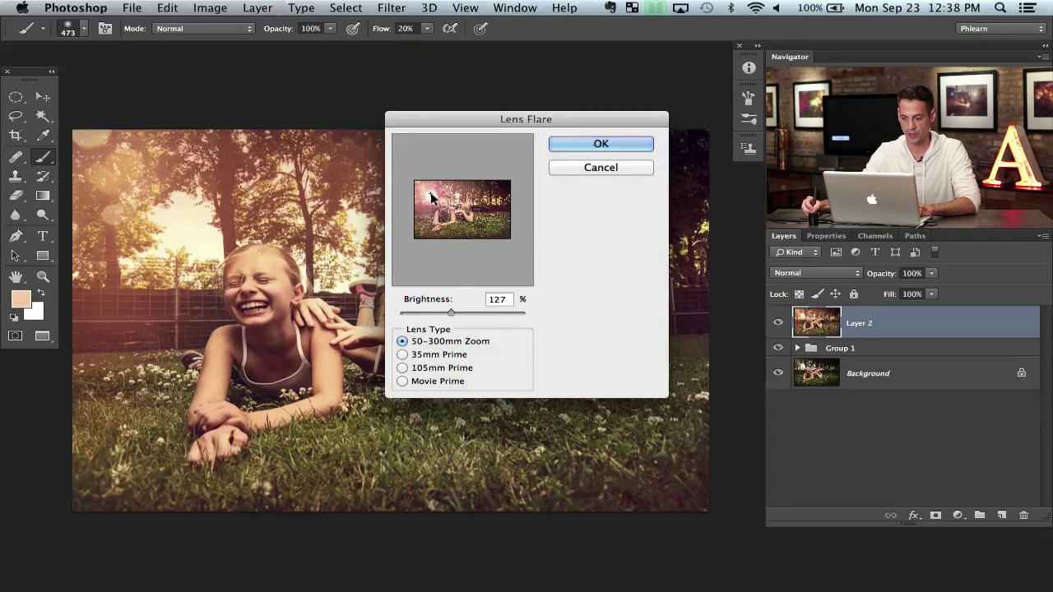
left_click(599, 146)
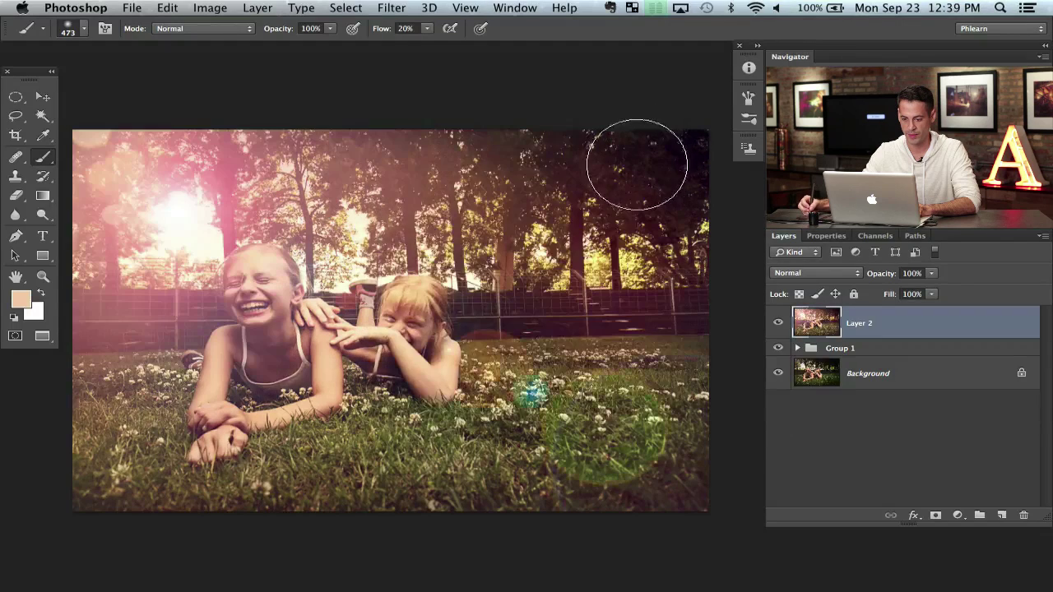
Toggle Layer 2's visibility to compare the photo with and without the lens flare
left_click_drag(431, 365, 502, 362)
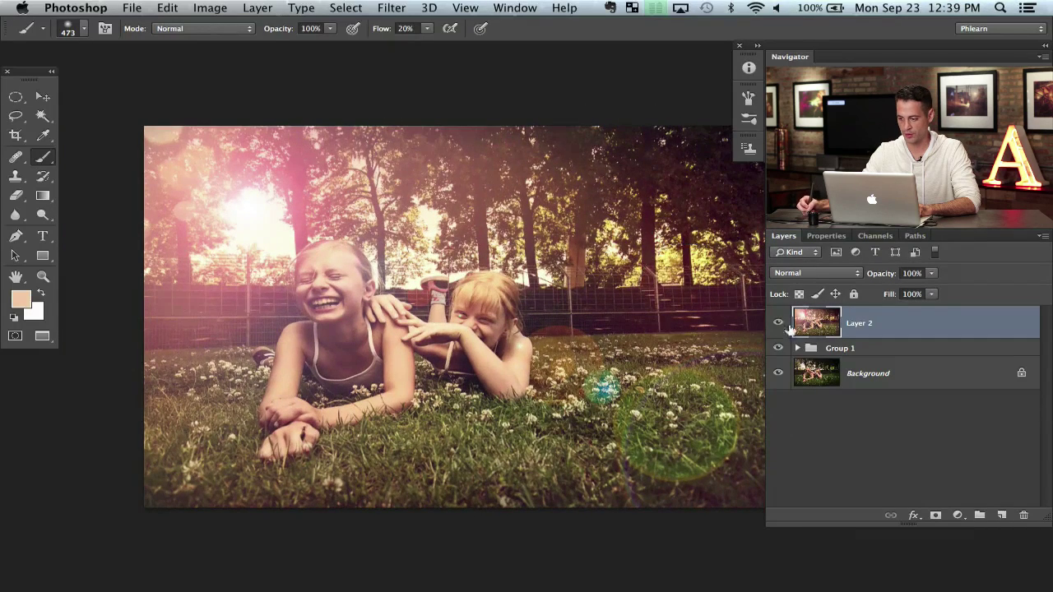
left_click(777, 324)
left_click(777, 324)
left_click(778, 324)
left_click(778, 323)
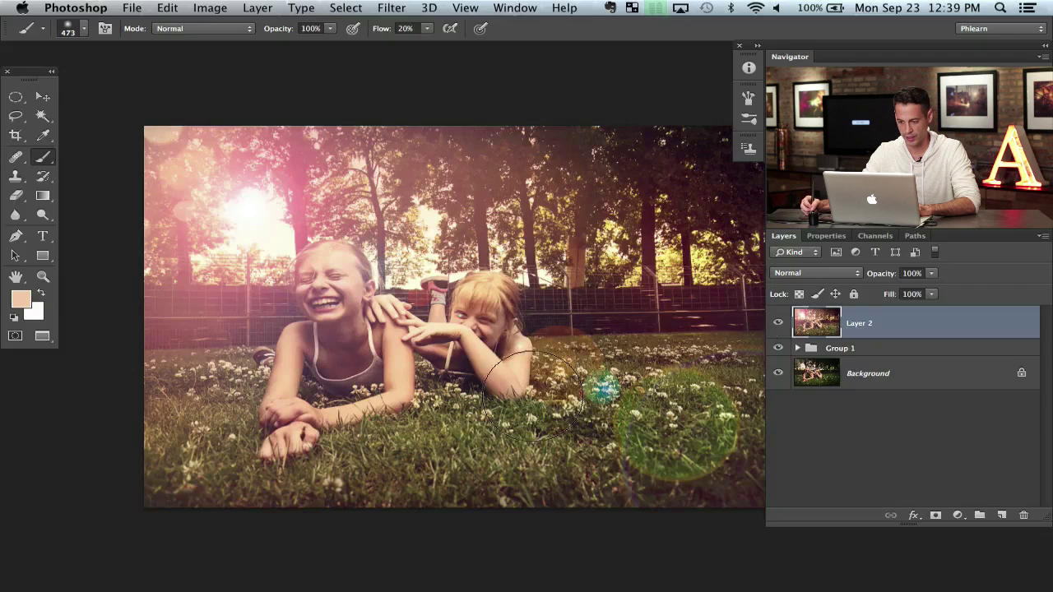
left_click_drag(548, 360, 494, 355)
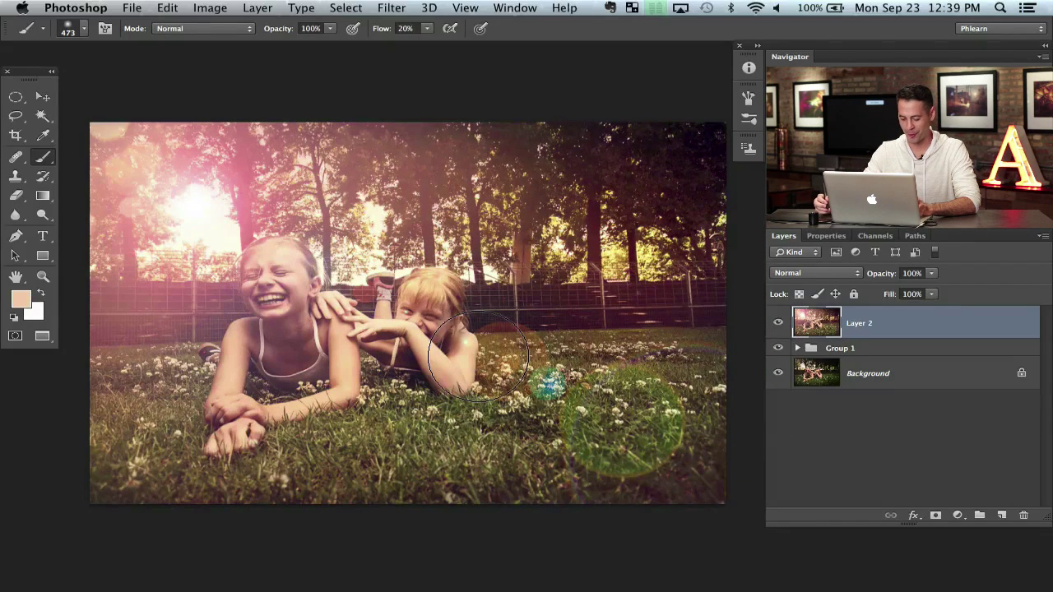
Fill Layer 2 entirely with black in Normal mode at 100% opacity
key("shift+BackSpace")
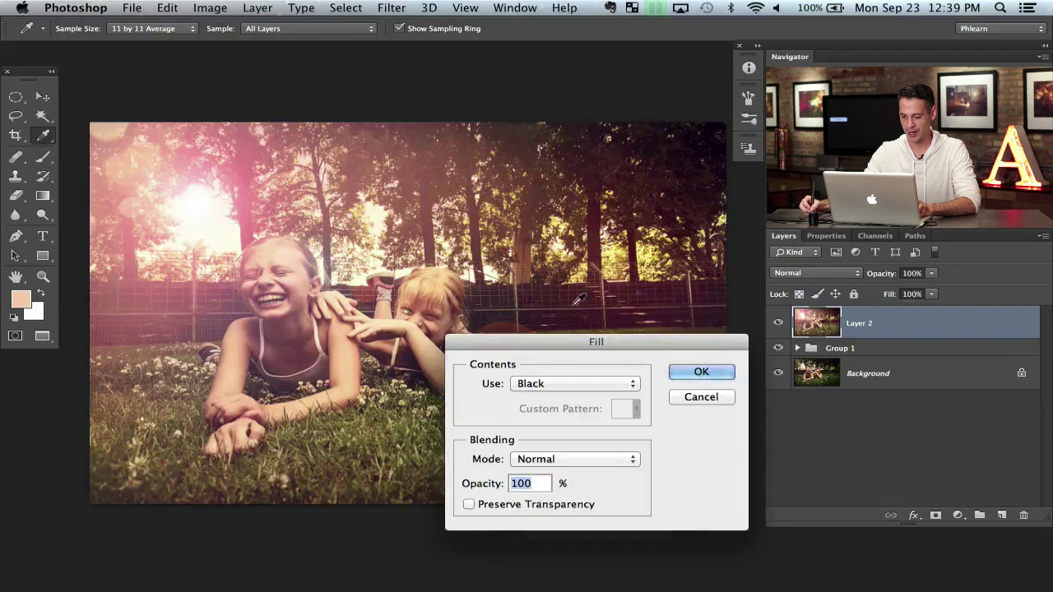
left_click_drag(576, 338, 492, 189)
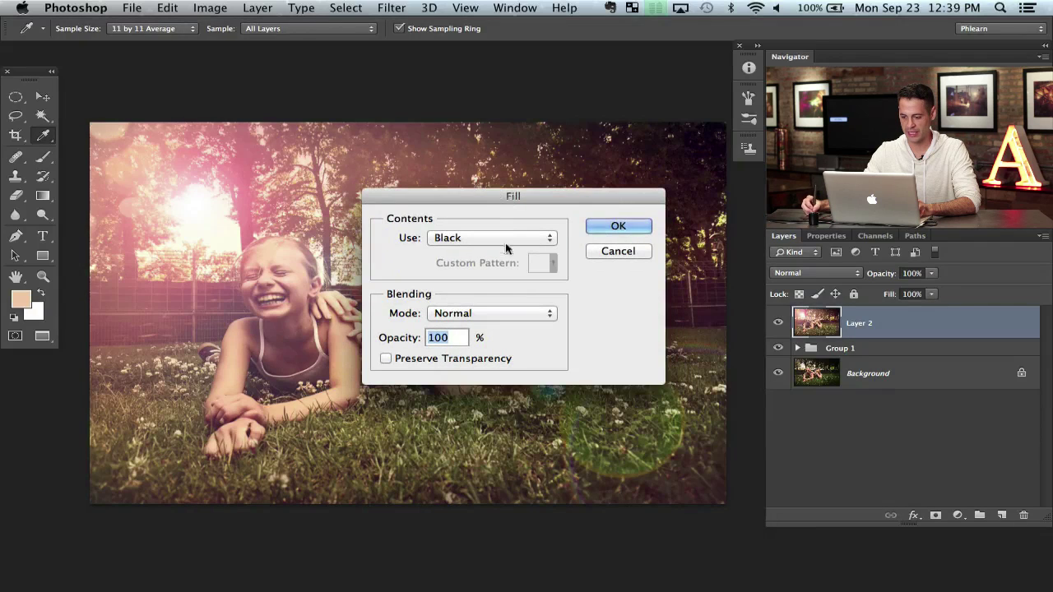
left_click(618, 226)
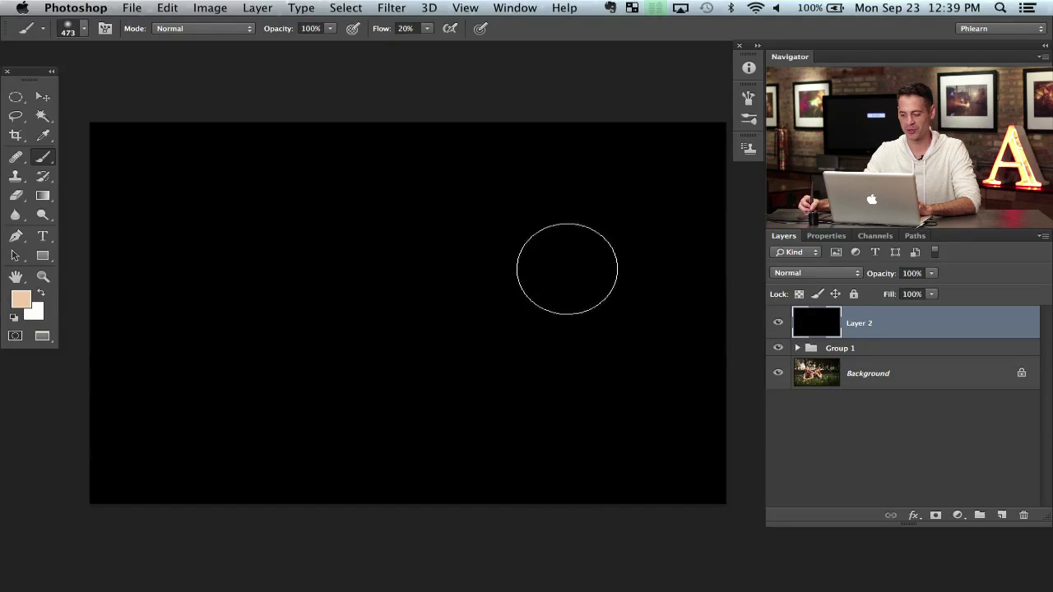
Reapply the last Lens Flare filter to the black Layer 2
left_click(389, 8)
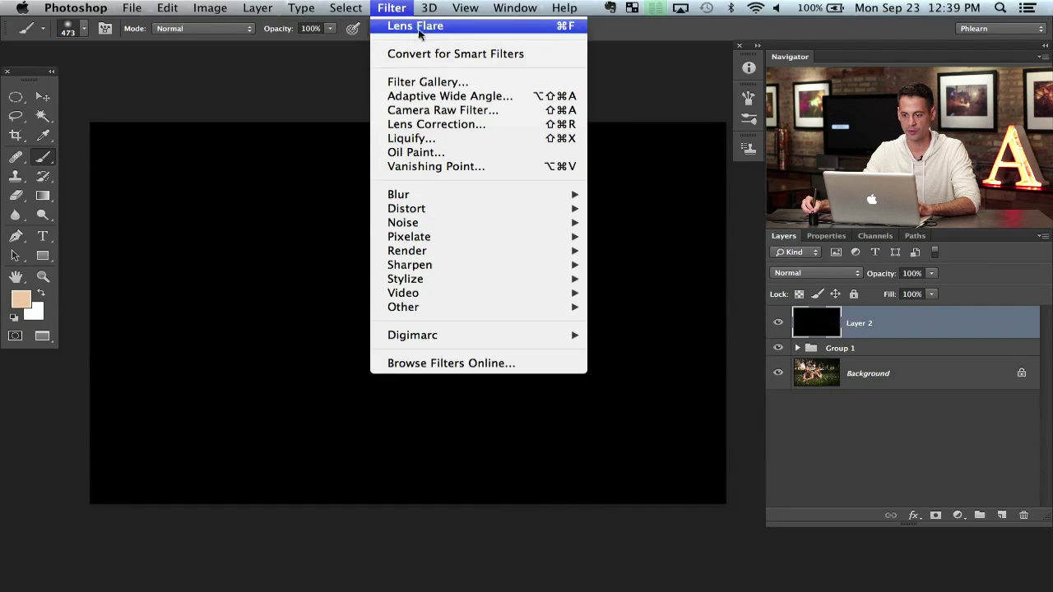
left_click(393, 8)
left_click(394, 8)
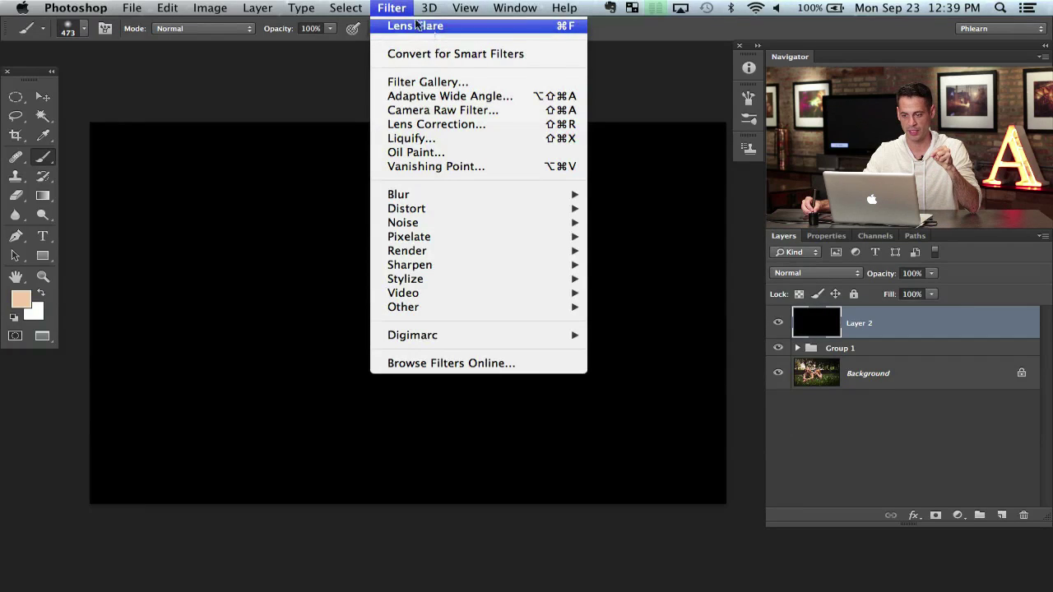
left_click(415, 25)
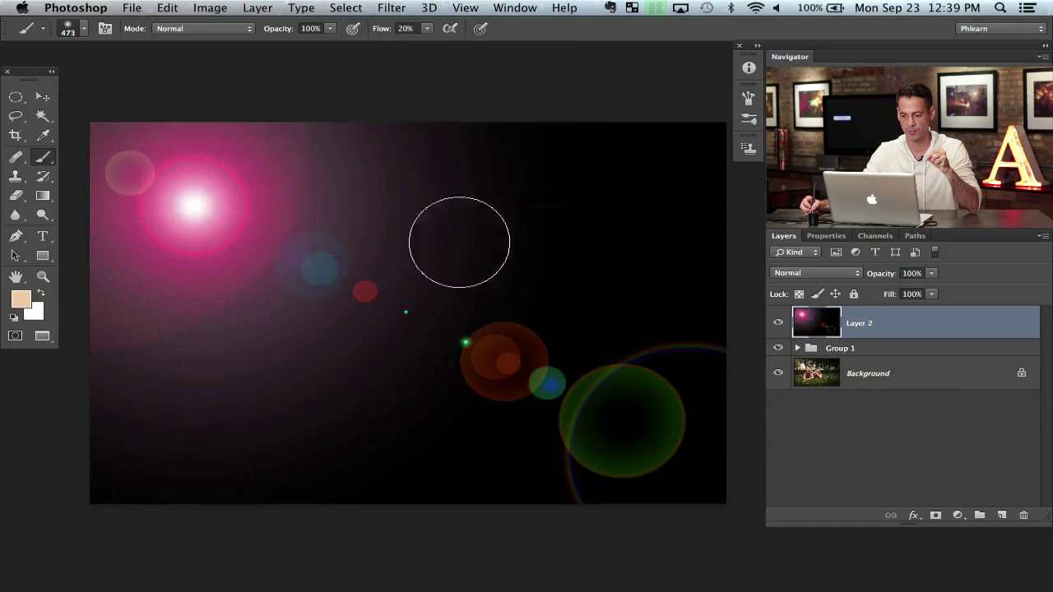
Toggle Layer 2's visibility to compare the flare on black with the photo underneath
left_click(779, 323)
left_click(779, 324)
left_click(779, 323)
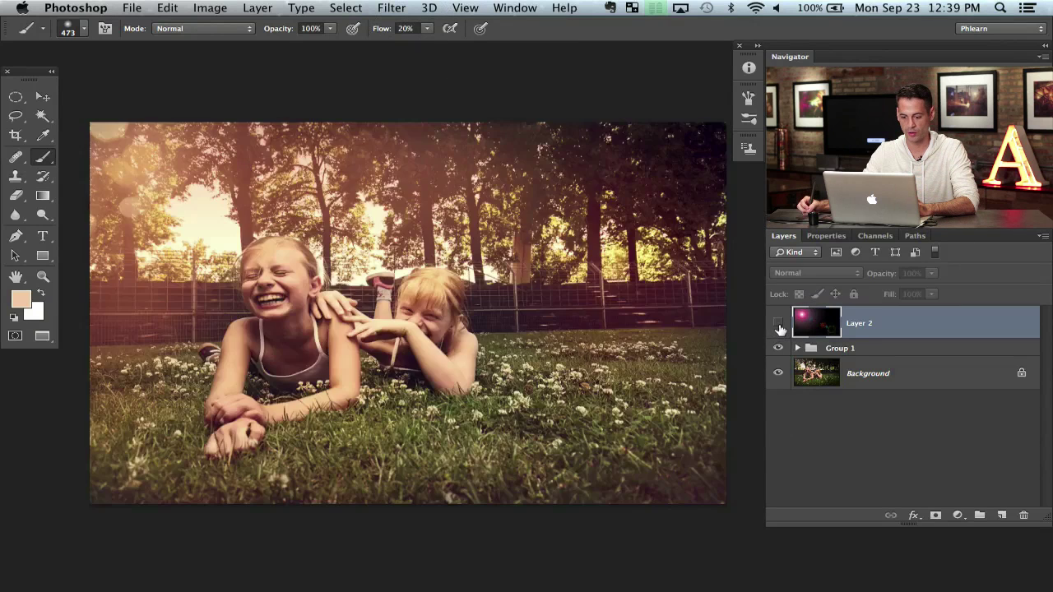
left_click(779, 326)
left_click(776, 325)
left_click(778, 325)
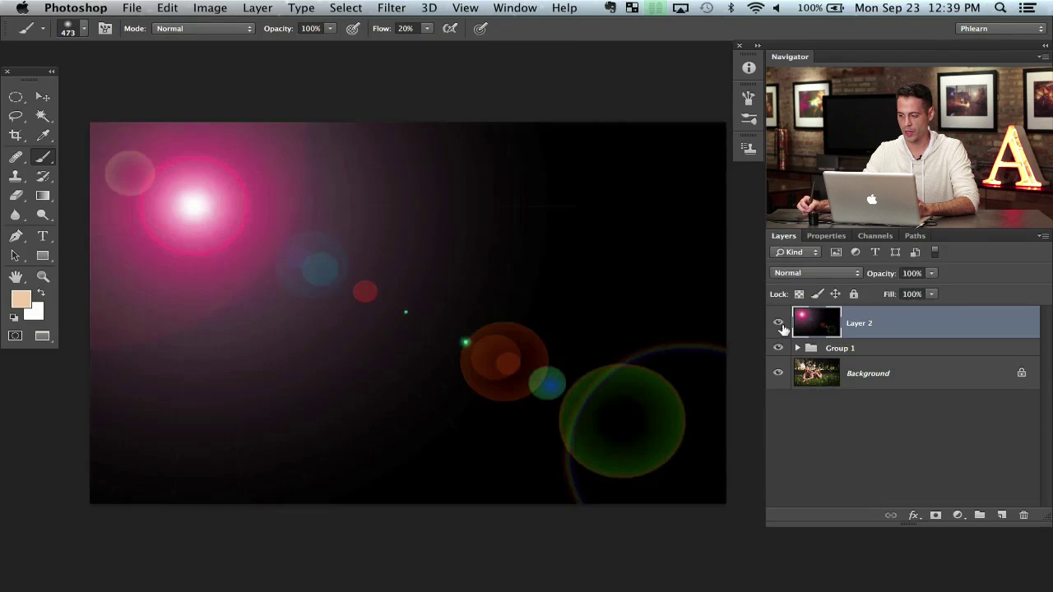
Set Layer 2's blending mode to Screen and toggle its visibility to compare the photo with and without the flare
left_click(800, 273)
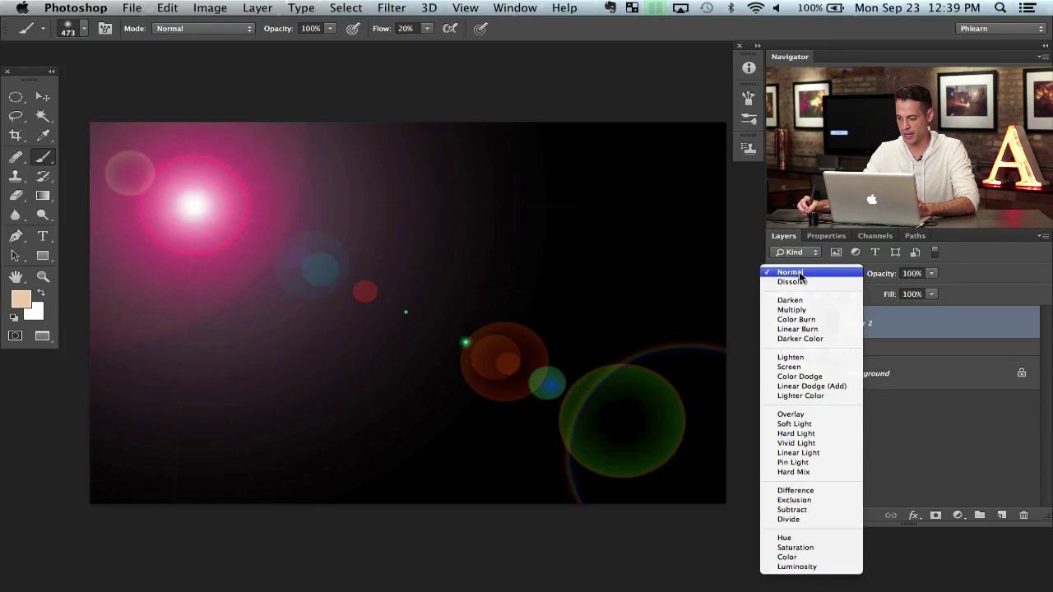
left_click(817, 370)
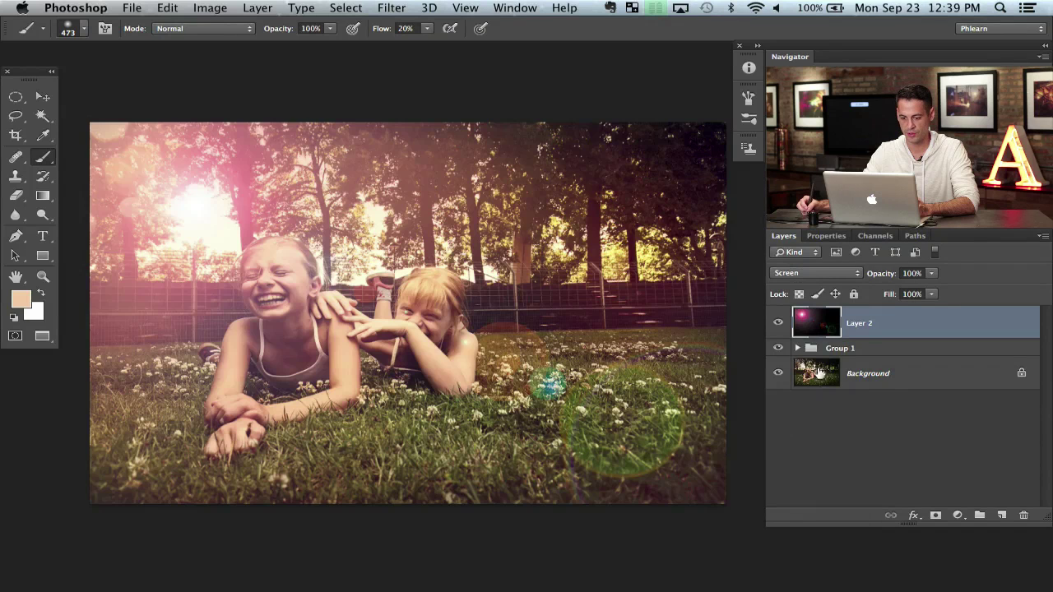
left_click(778, 325)
left_click(779, 324)
left_click(779, 324)
left_click(778, 324)
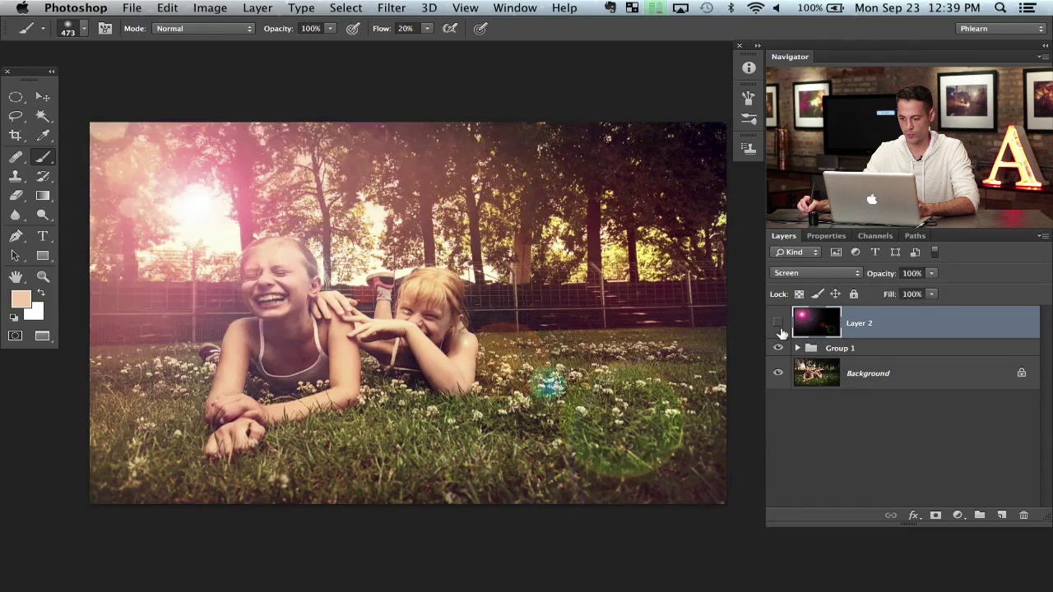
left_click(778, 324)
left_click(778, 325)
Lower Layer 2's opacity to 56% and toggle the layer to check the softer flare
left_click_drag(879, 275, 864, 278)
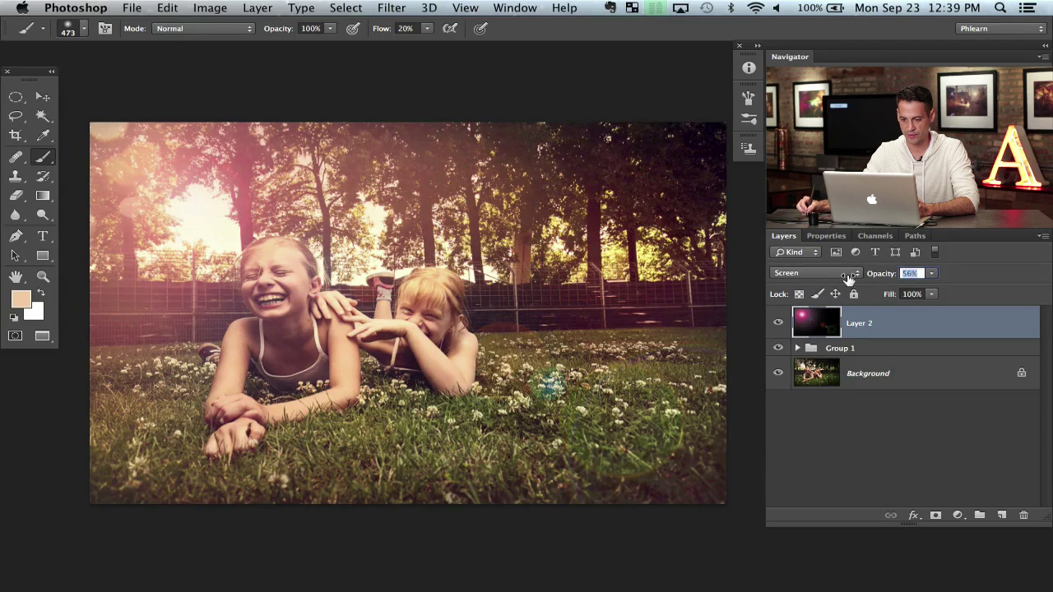
left_click(778, 323)
left_click(778, 323)
left_click(779, 324)
left_click(778, 324)
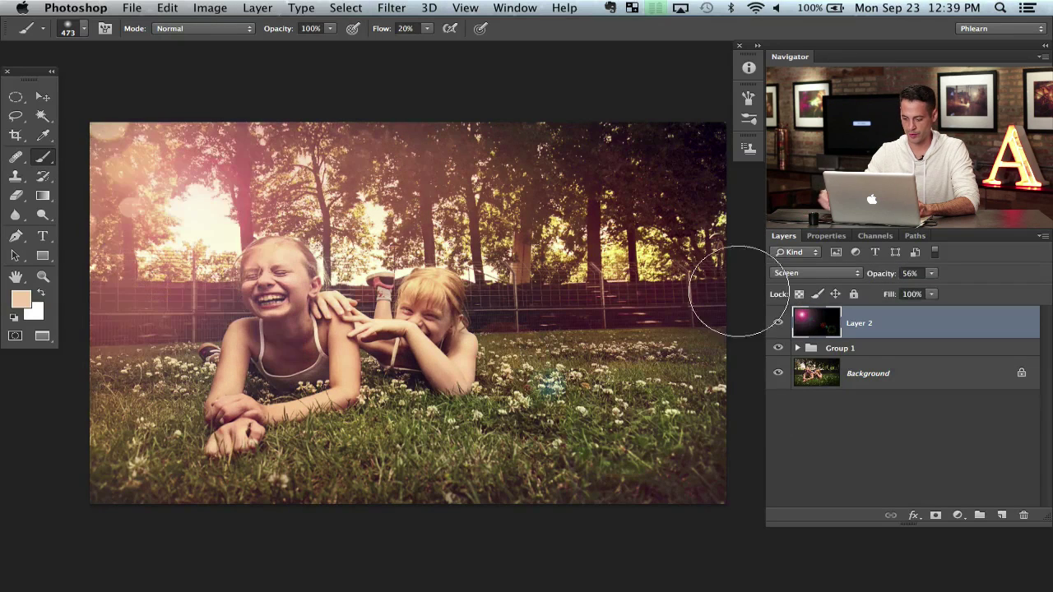
Try a Gaussian Blur with a 6.8-pixel radius on Layer 2's lens flare
key("super+alt+f")
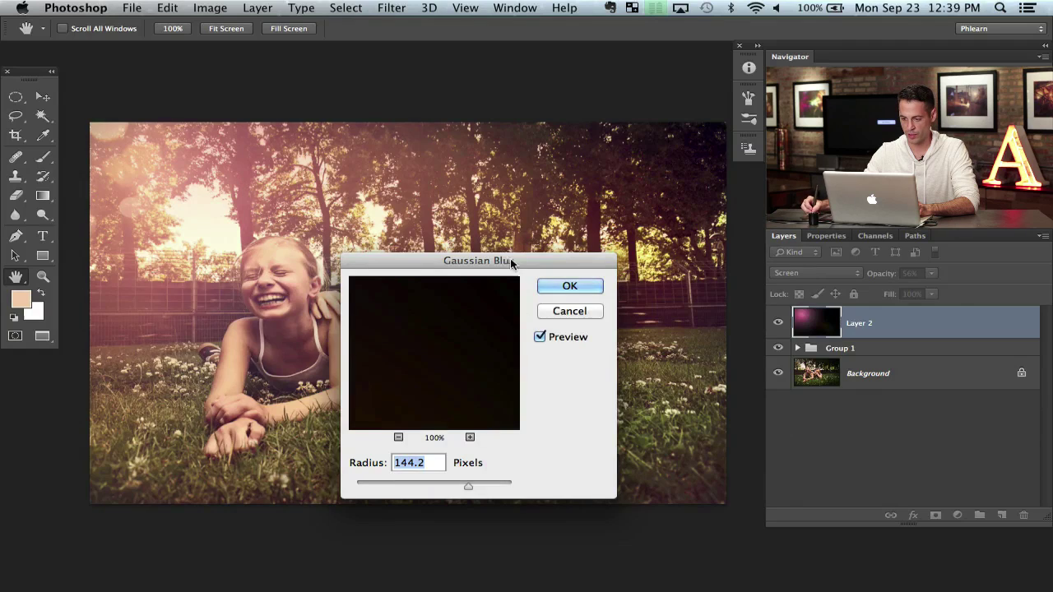
left_click_drag(511, 264, 317, 256)
left_click_drag(274, 478, 226, 477)
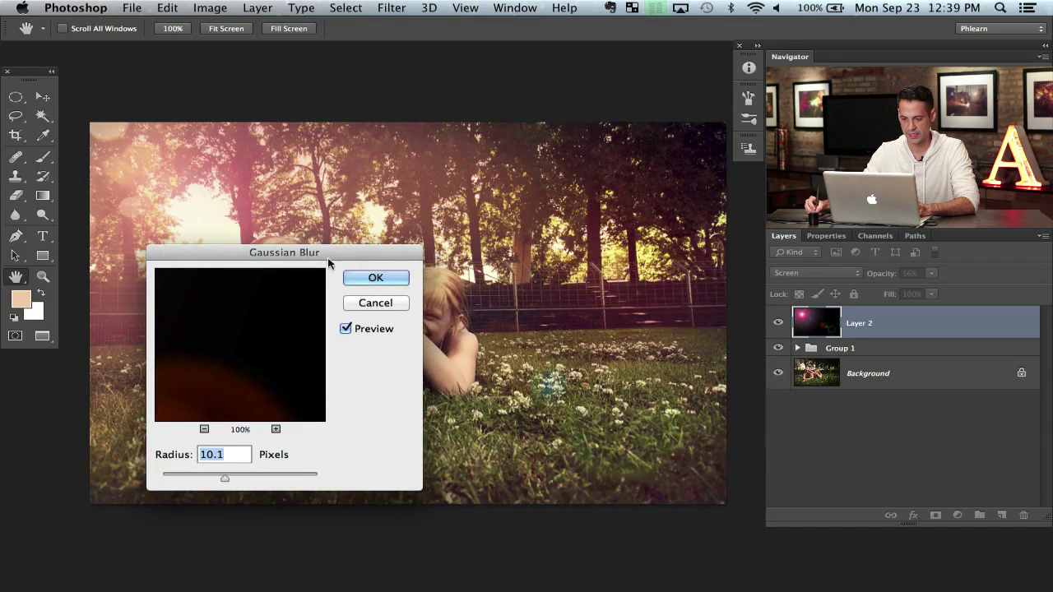
left_click_drag(328, 257, 251, 247)
mouse_move(148, 468)
left_mouse_down()
mouse_move(124, 466)
mouse_move(136, 468)
left_mouse_up()
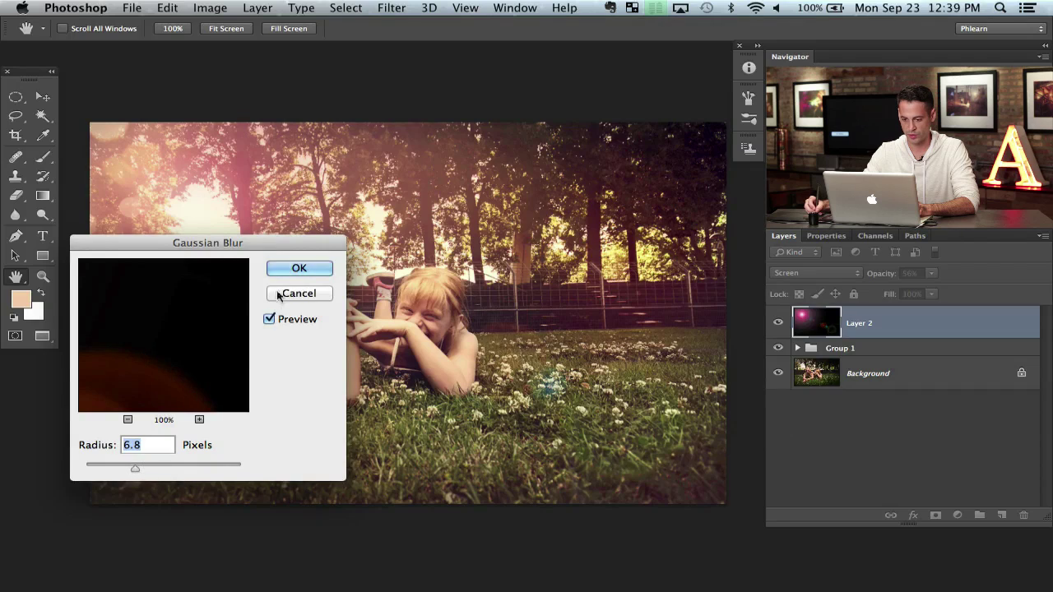
left_click(290, 270)
left_click(778, 322)
left_click(777, 325)
key("super+z")
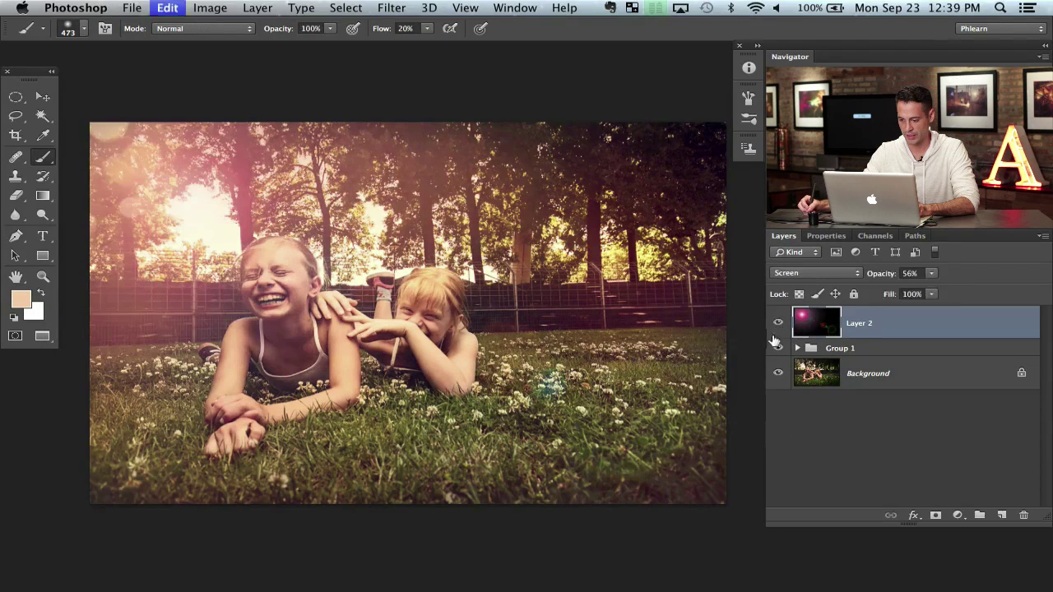
Toggle the visibility of Group 1 and Layer 2 to judge each one's effect on the photo
left_click(778, 349)
left_click(778, 348)
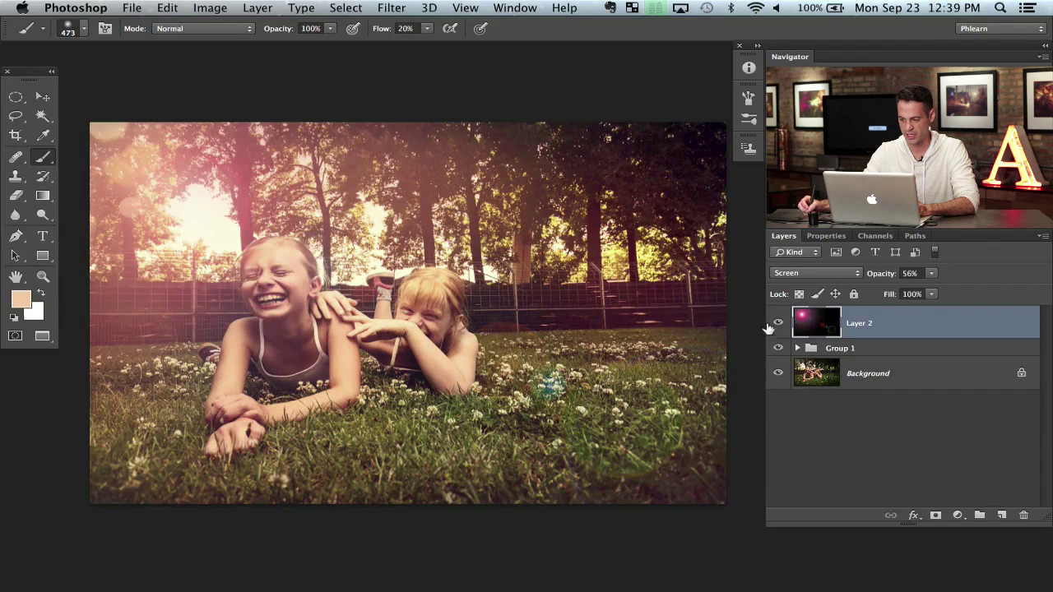
left_click(777, 323)
left_click(778, 323)
left_click(778, 322)
left_click(777, 322)
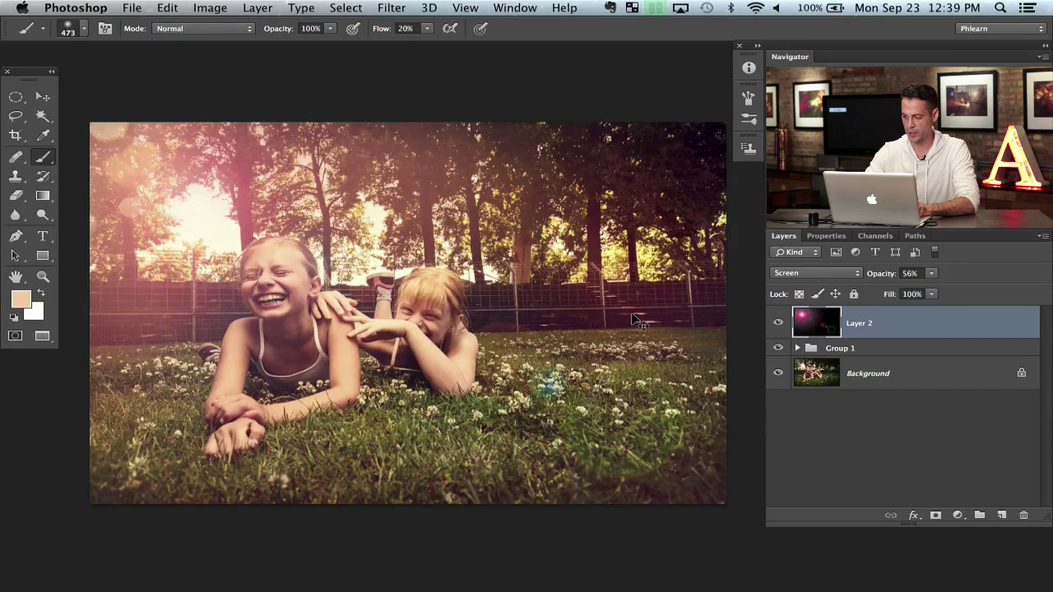
Desaturate Layer 2's lens flare with a Hue/Saturation saturation of -27 and compare the photo with and without it
key("ctrl+u")
left_click_drag(289, 85, 533, 267)
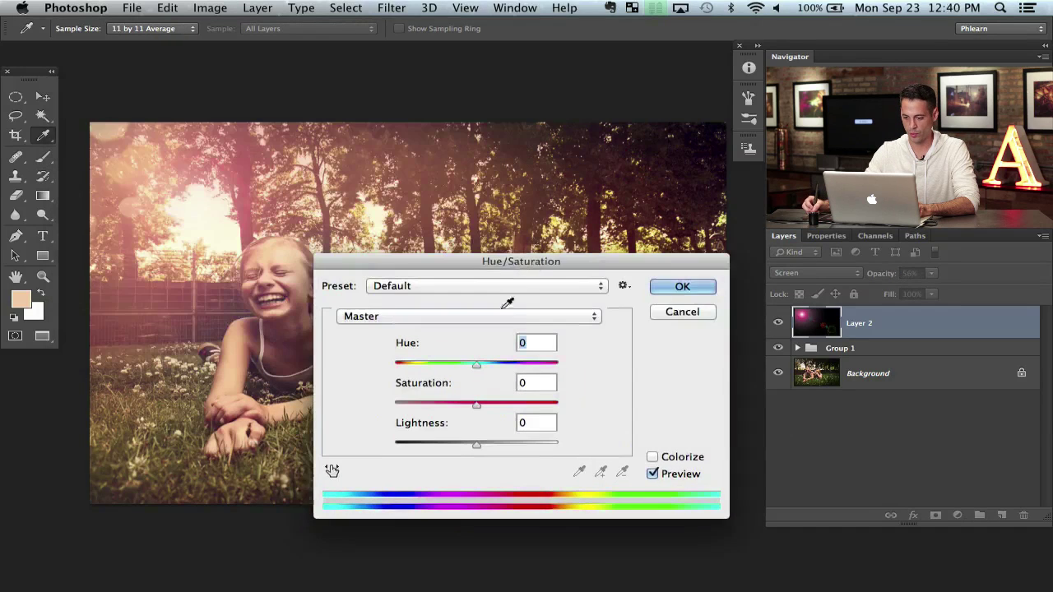
left_click_drag(477, 405, 454, 406)
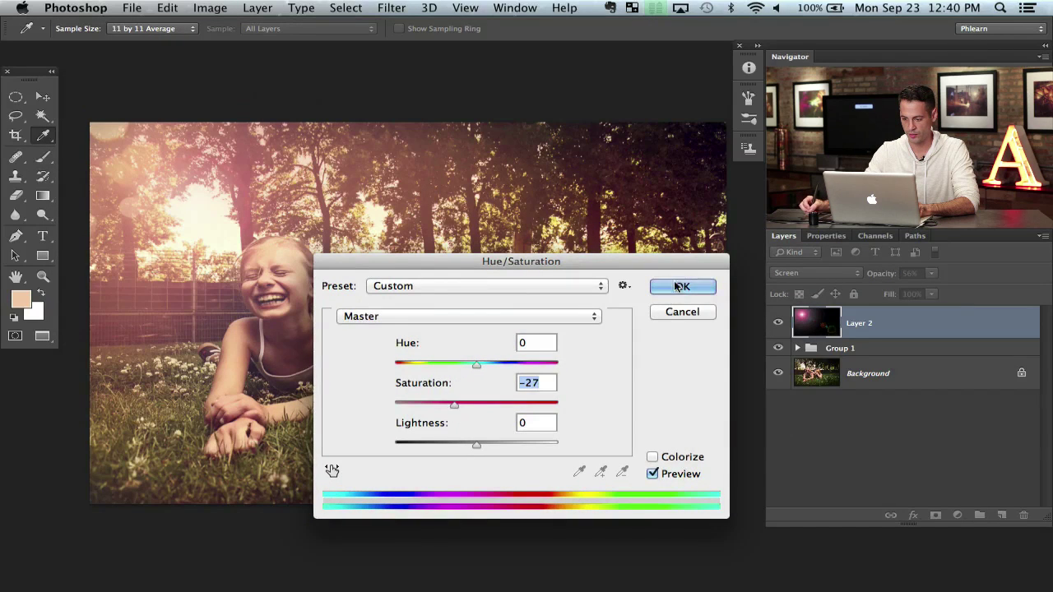
left_click(679, 286)
key("b")
left_click(778, 322)
left_click(777, 322)
left_click(777, 323)
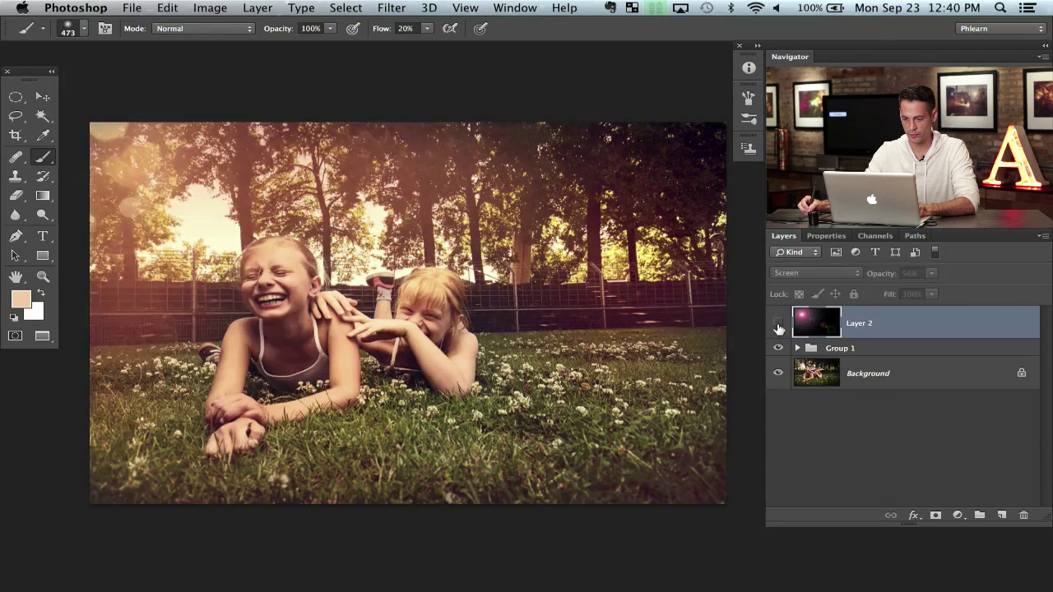
left_click(778, 325)
Reduce Layer 2's opacity to 34% and toggle the layer to compare the subtler flare with the unflared photo
left_click_drag(880, 277, 870, 277)
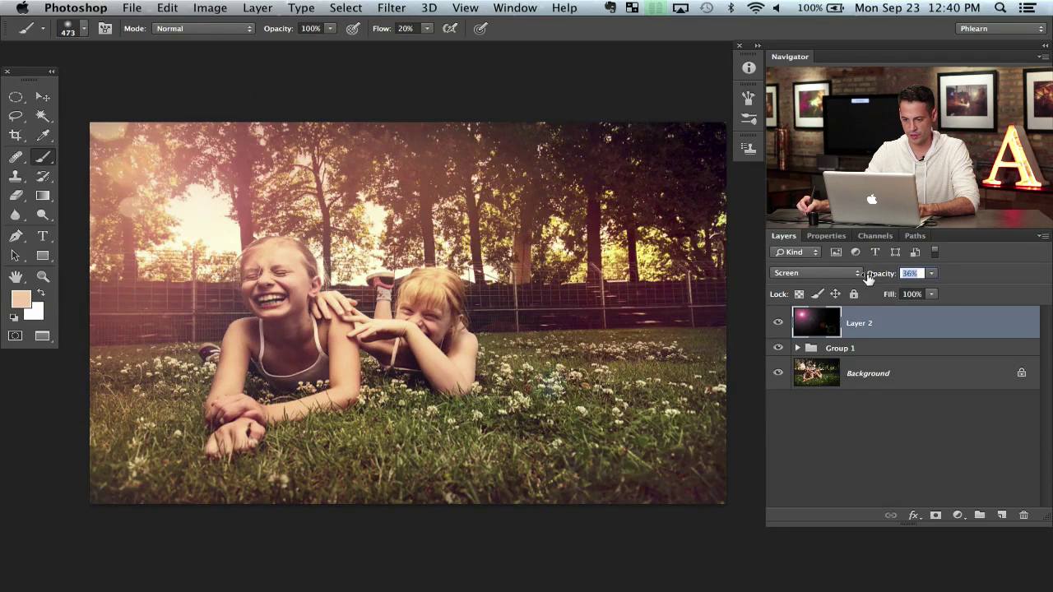
left_click(778, 323)
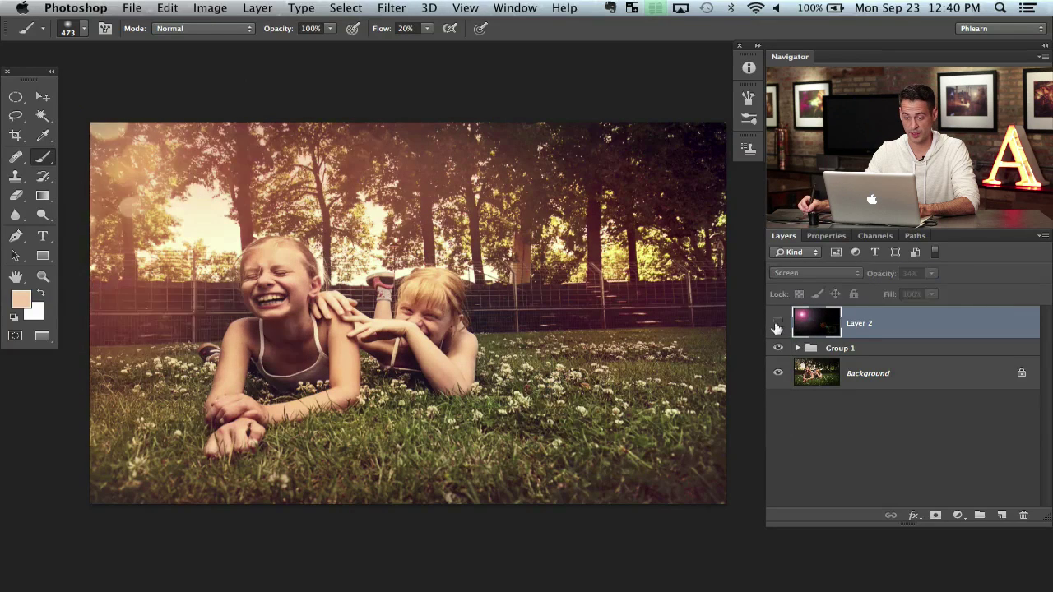
left_click(778, 323)
left_click(778, 324)
left_click(777, 323)
left_click(777, 323)
left_click(779, 324)
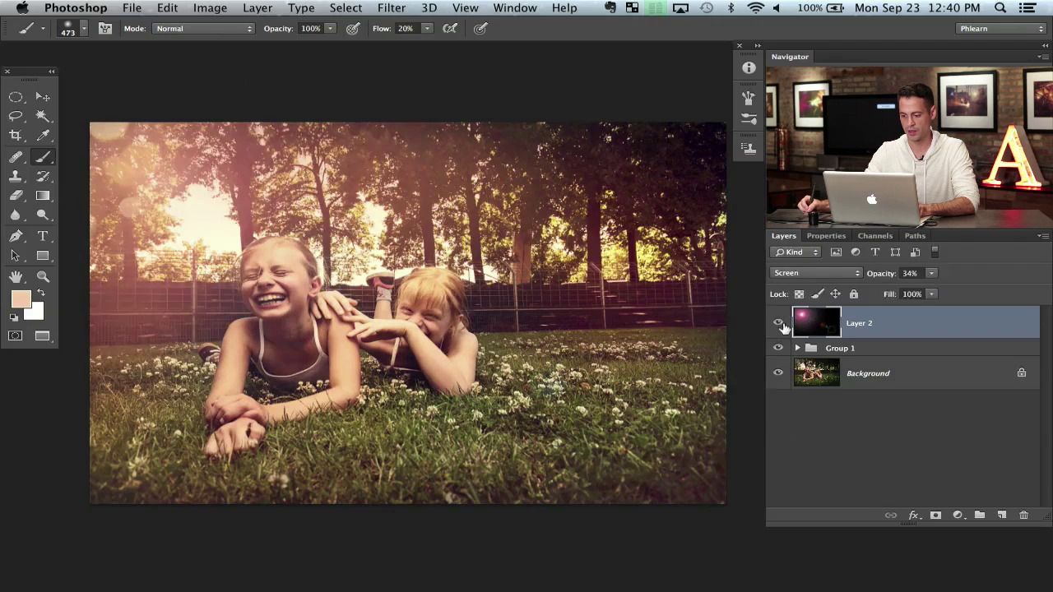
left_click(778, 324)
left_click(778, 324)
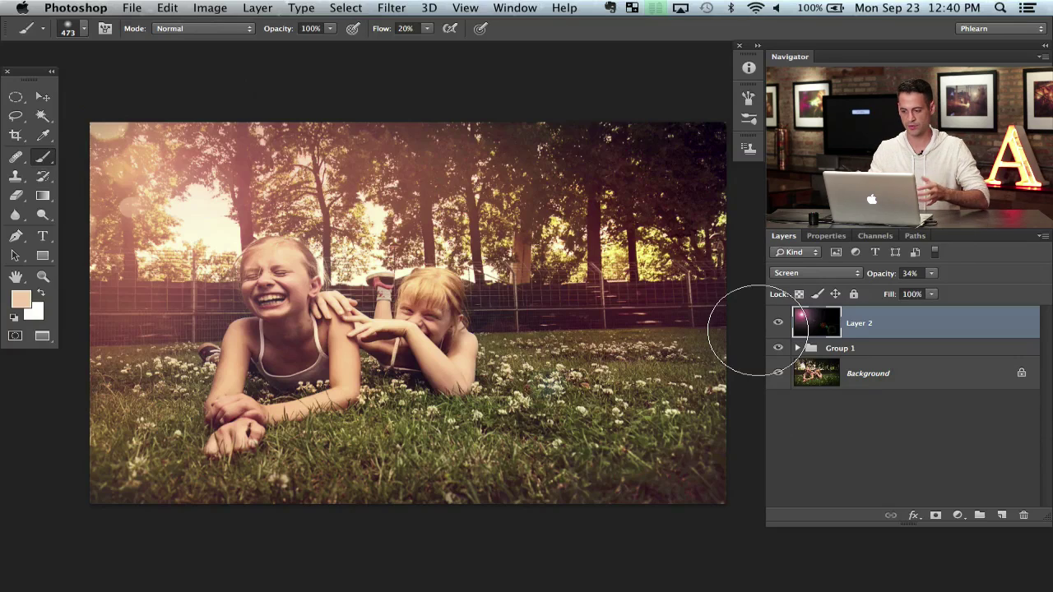
Move Layer 2 into Group 1 as its uppermost layer and collapse the group
left_click_drag(447, 418, 460, 427)
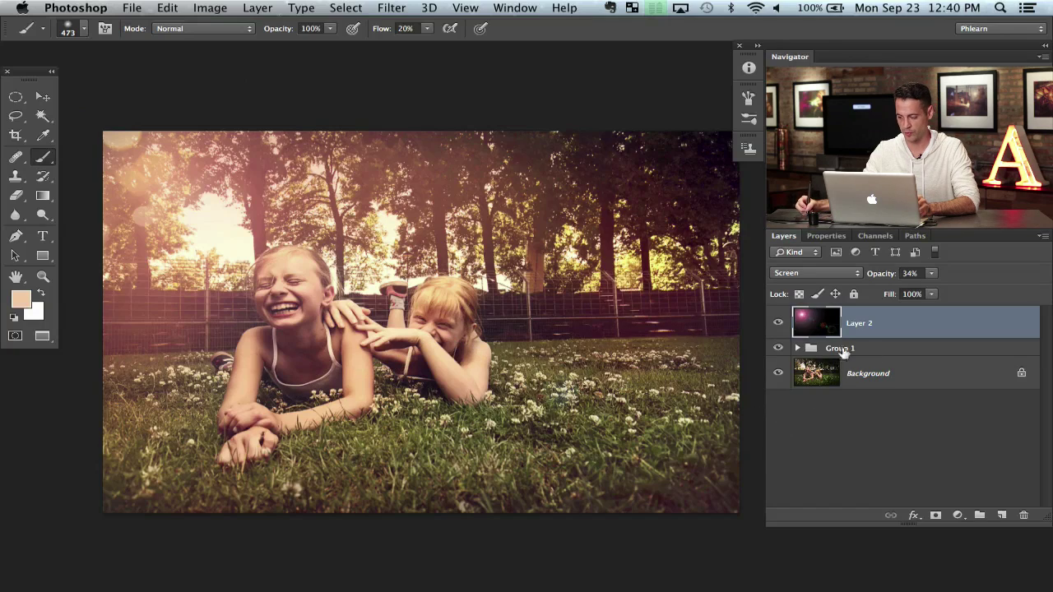
left_click(797, 349)
left_click_drag(844, 338, 838, 348)
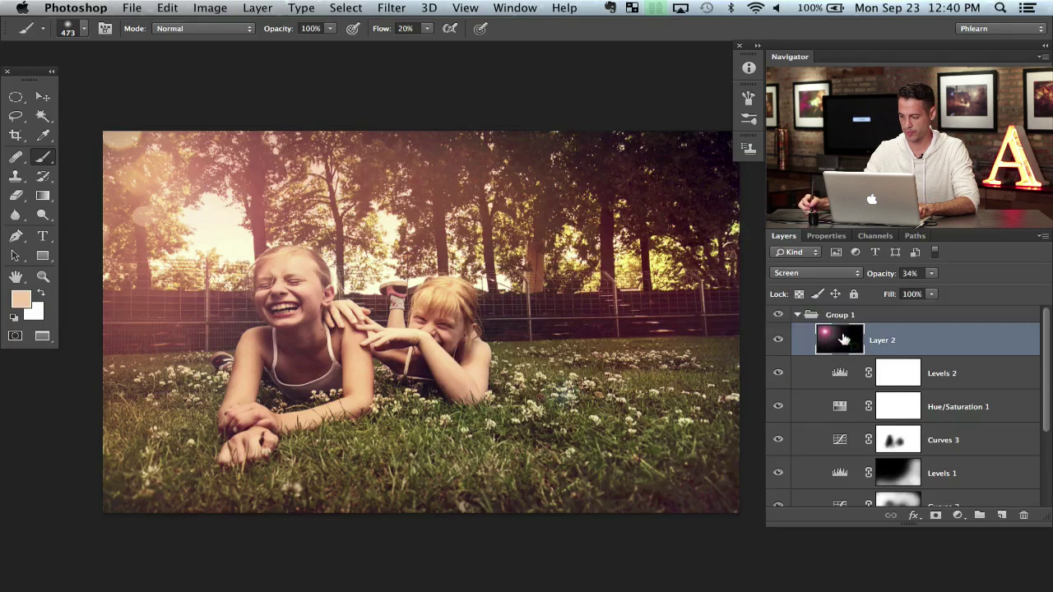
left_click(797, 316)
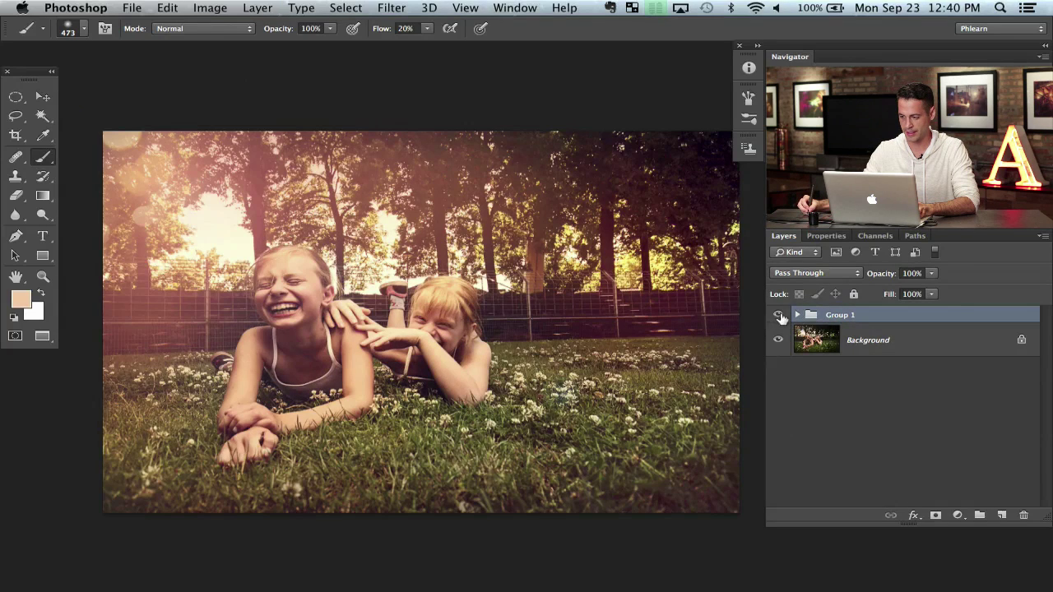
Toggle Group 1's visibility to compare the photo before and after all the grouped adjustments
left_click(778, 316)
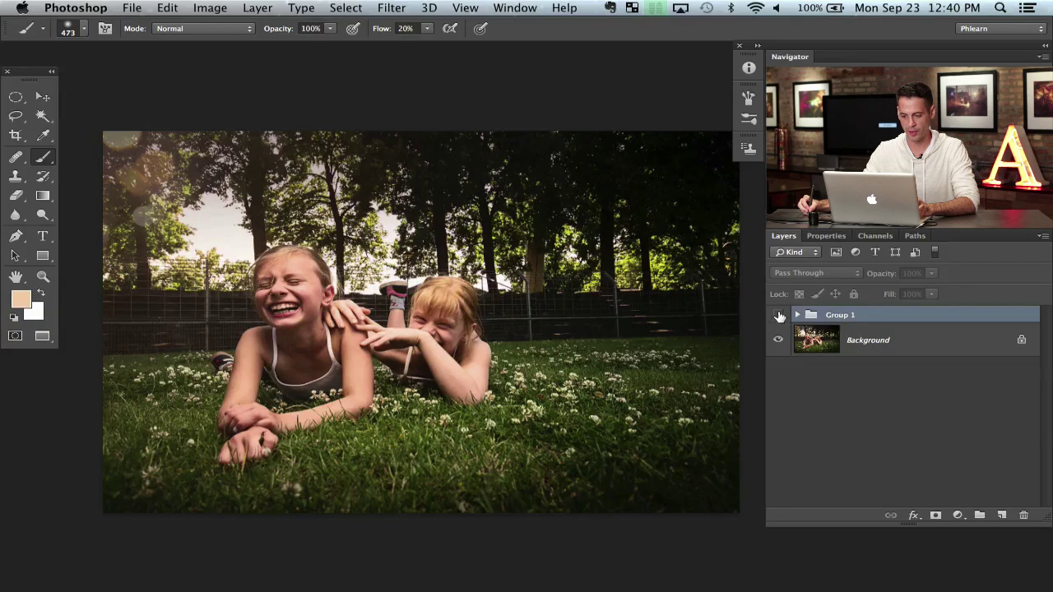
left_click(778, 316)
left_click(778, 316)
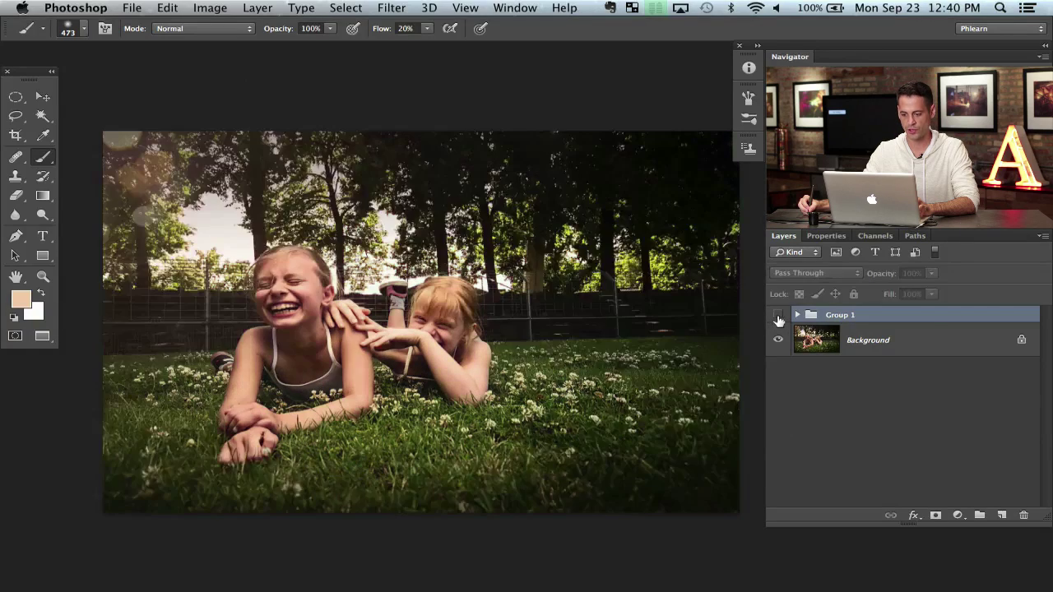
left_click(777, 316)
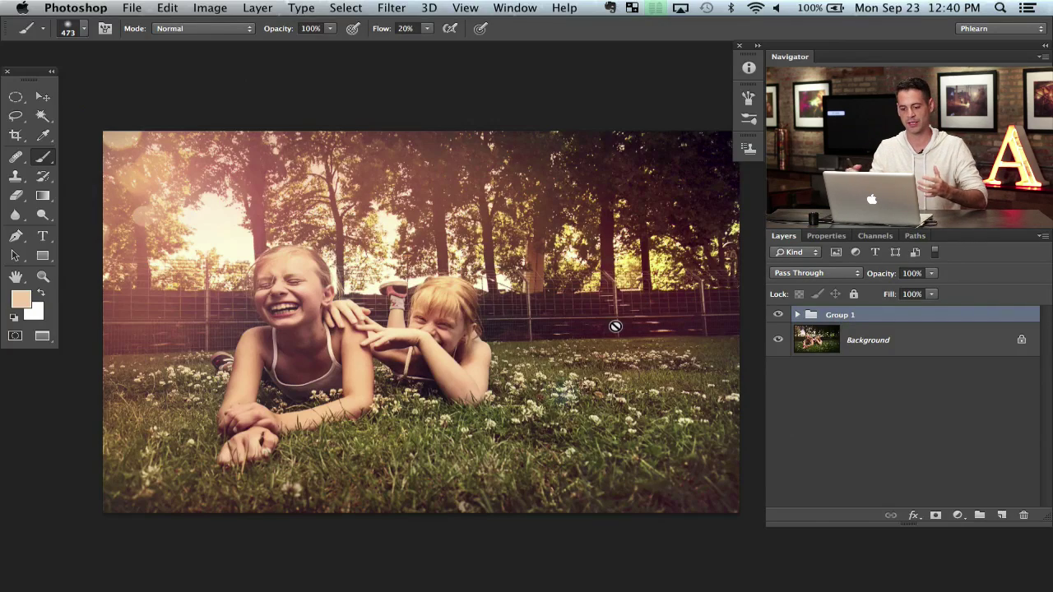
left_click(779, 315)
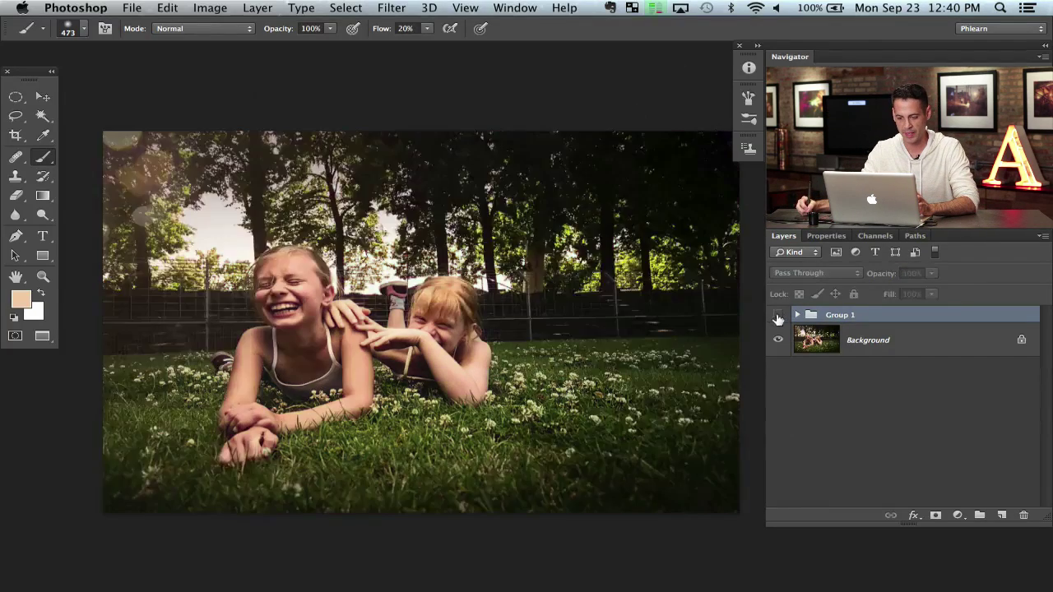
left_click(779, 315)
left_click(779, 315)
left_click(780, 315)
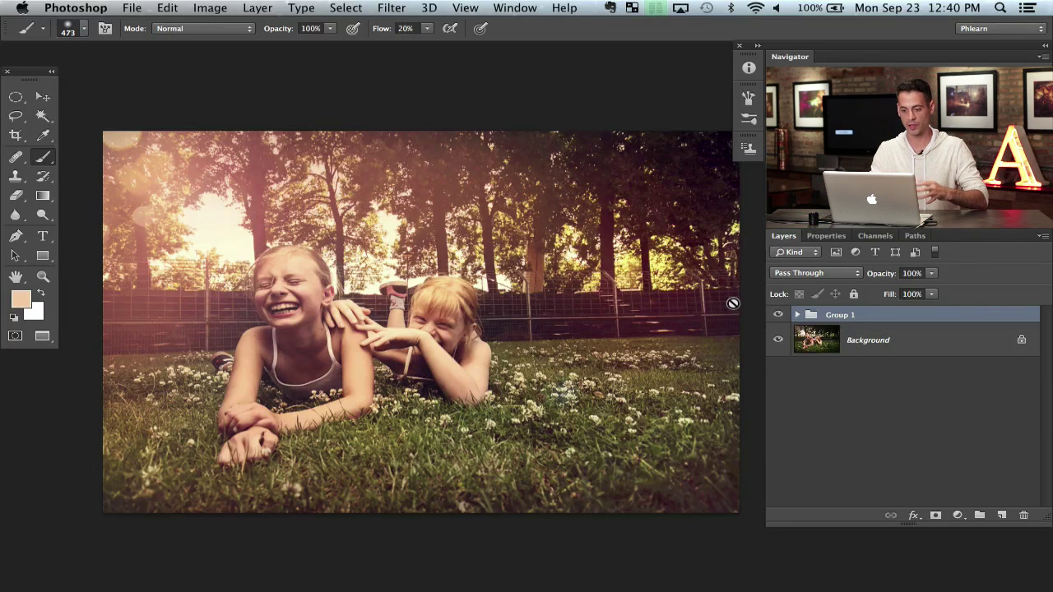
Add a Curves adjustment layer directly above Layer 2 inside Group 1
left_click(798, 315)
left_click(905, 337)
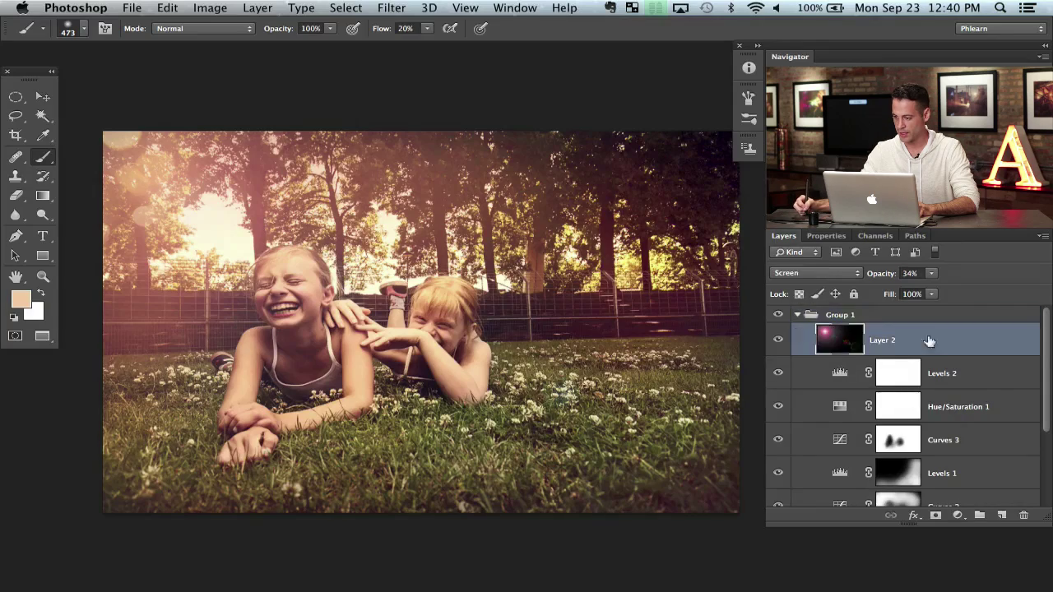
key("super+minus")
key("super+minus")
key("super+minus")
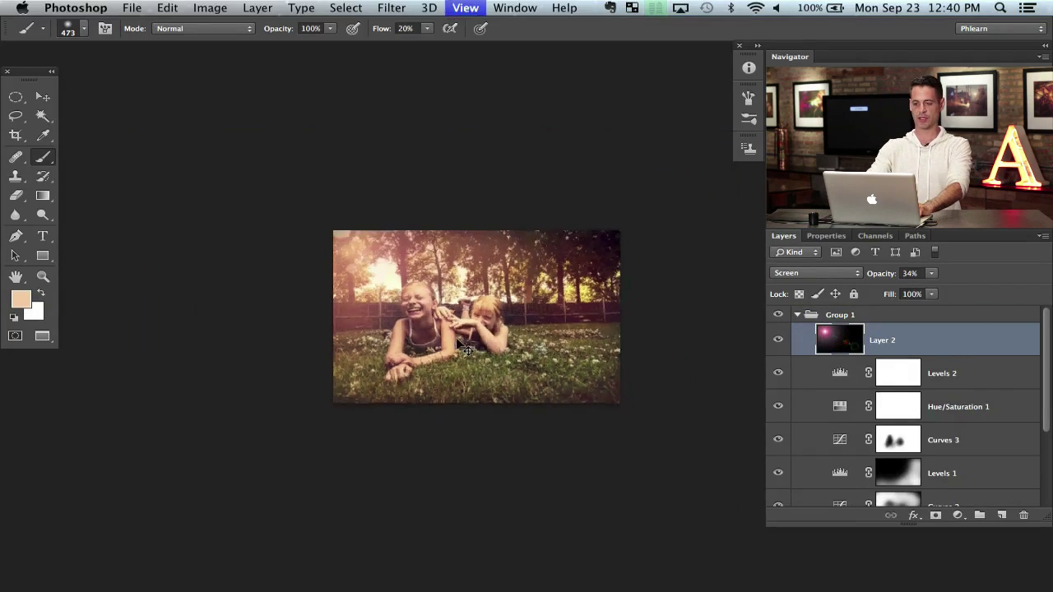
key("super+plus")
key("super+plus")
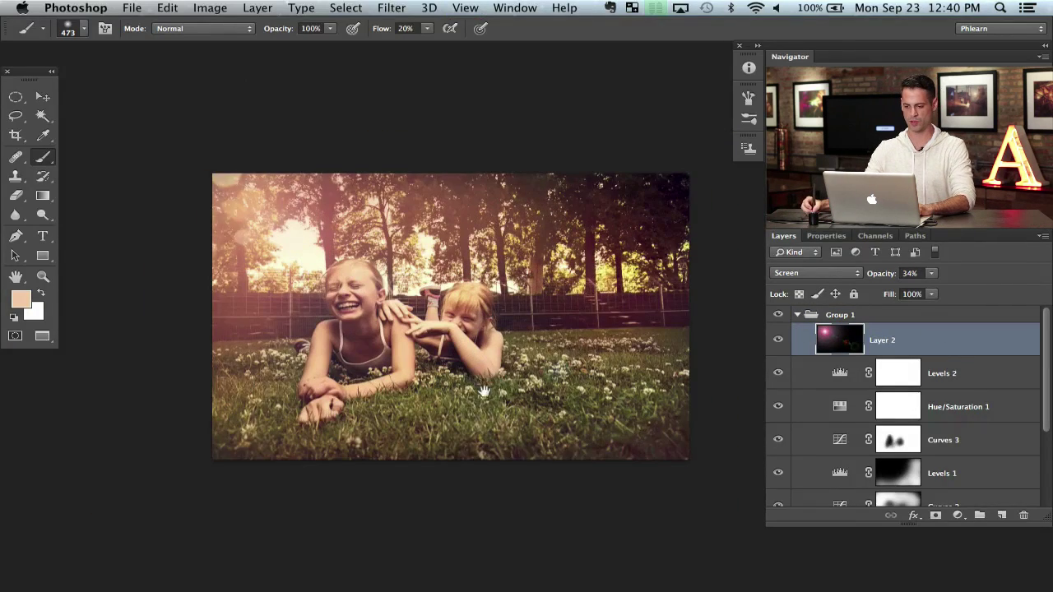
scroll(576, 346, "right", 2)
left_click(957, 516)
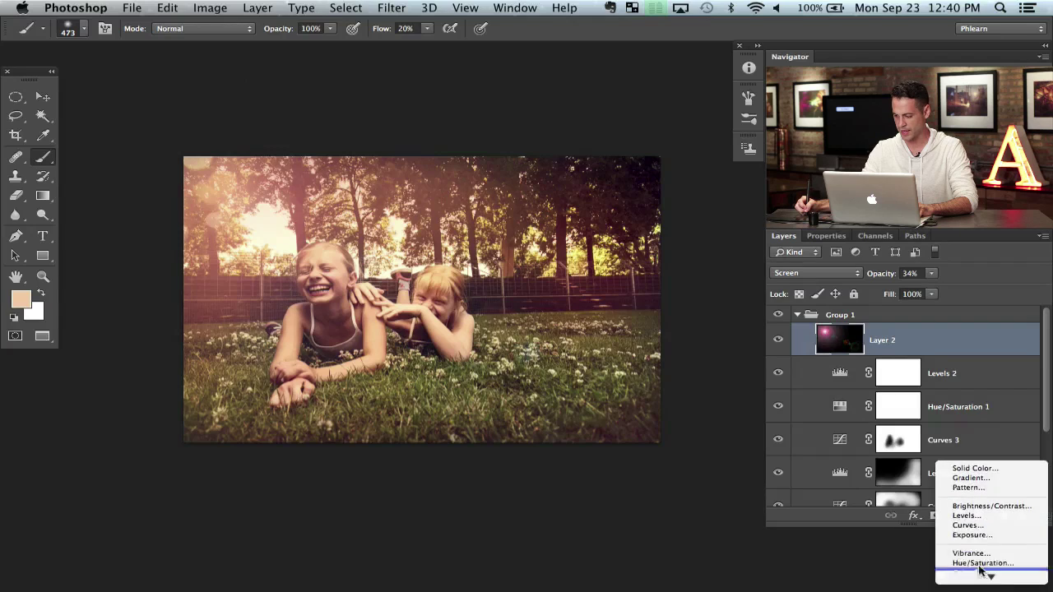
left_click(975, 521)
Try out changes to the red, green and blue channel curves and reset the Curves adjustment to its default
left_click(830, 298)
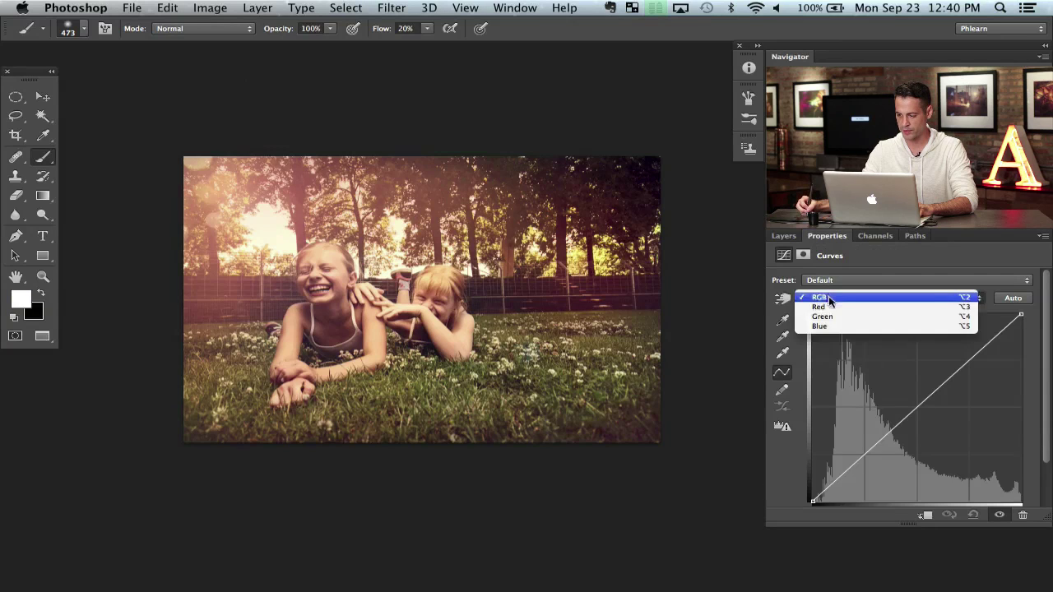
left_click(823, 309)
left_click_drag(912, 413, 922, 412)
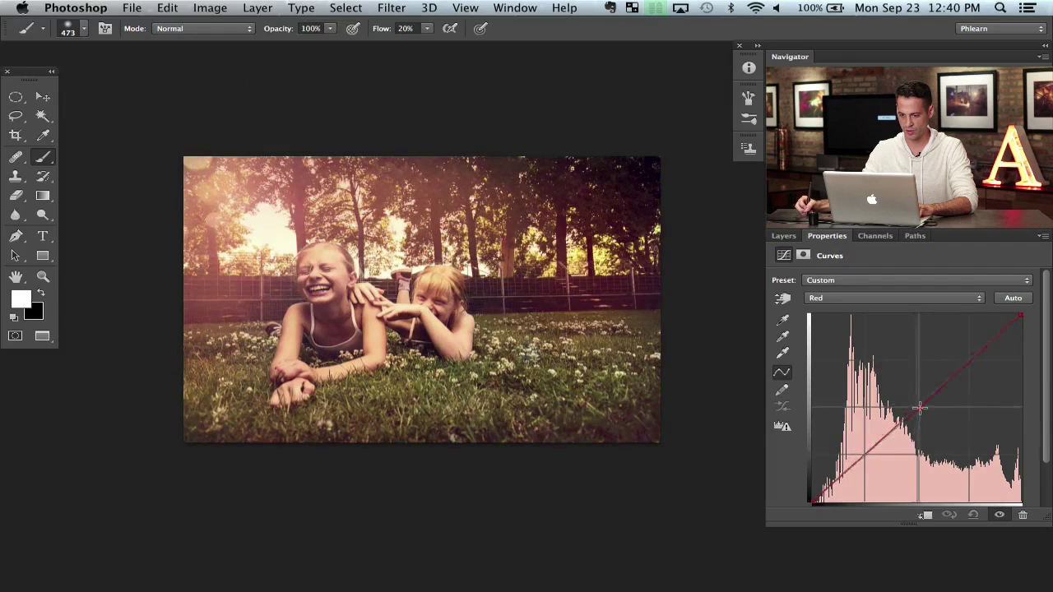
left_click(856, 299)
left_click(856, 307)
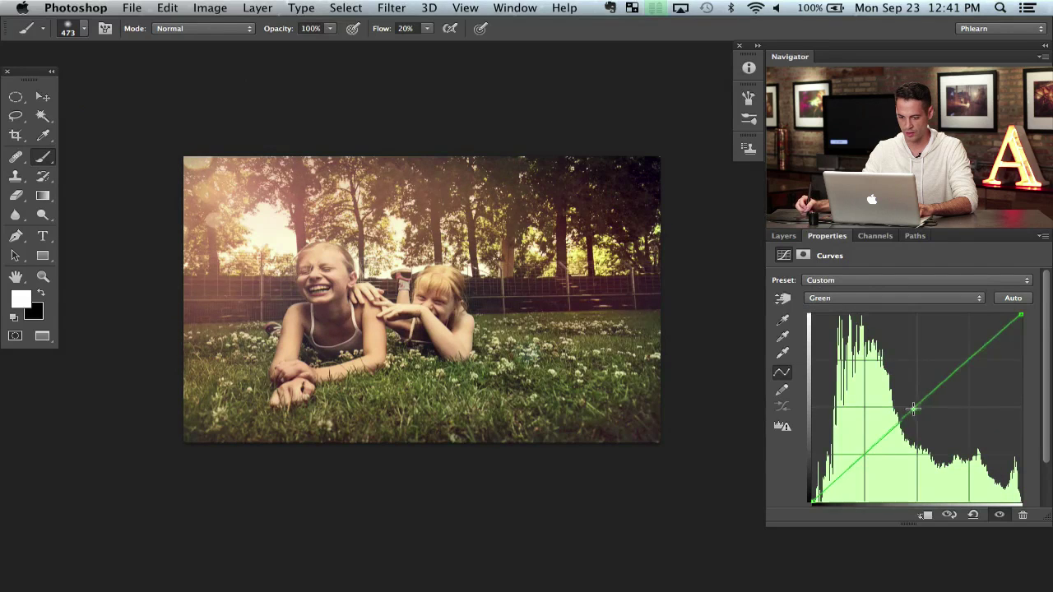
left_click_drag(905, 418, 932, 484)
left_click(874, 299)
left_click(878, 307)
left_click(864, 298)
left_click(861, 289)
left_click(875, 298)
left_click(871, 287)
left_click(864, 298)
left_click(875, 320)
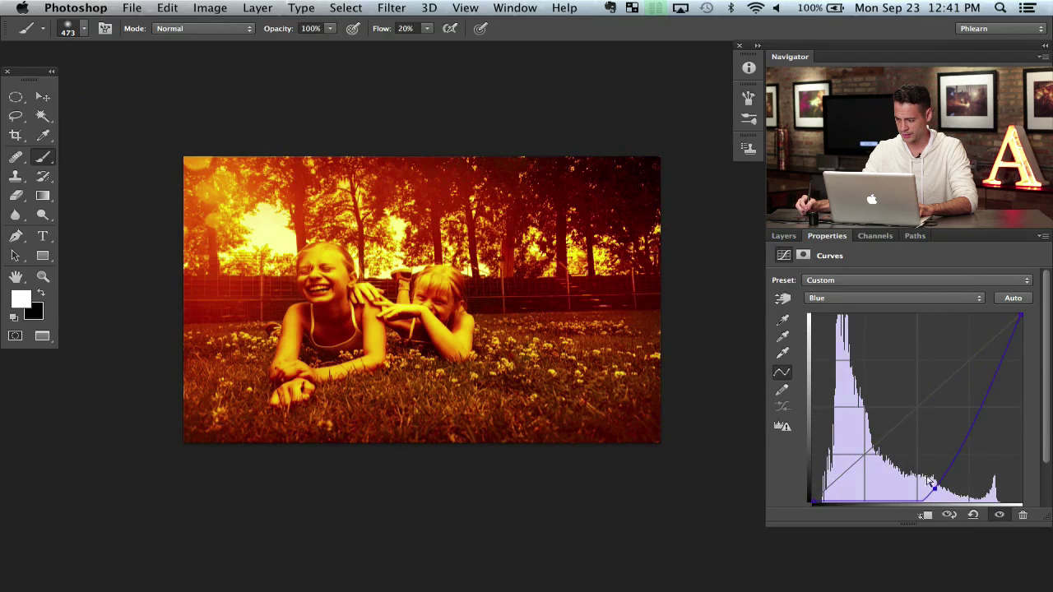
left_click(974, 515)
Raise the blue channel's midtones slightly in the Curves adjustment and fine-tune its green and red channel curves
left_click(851, 299)
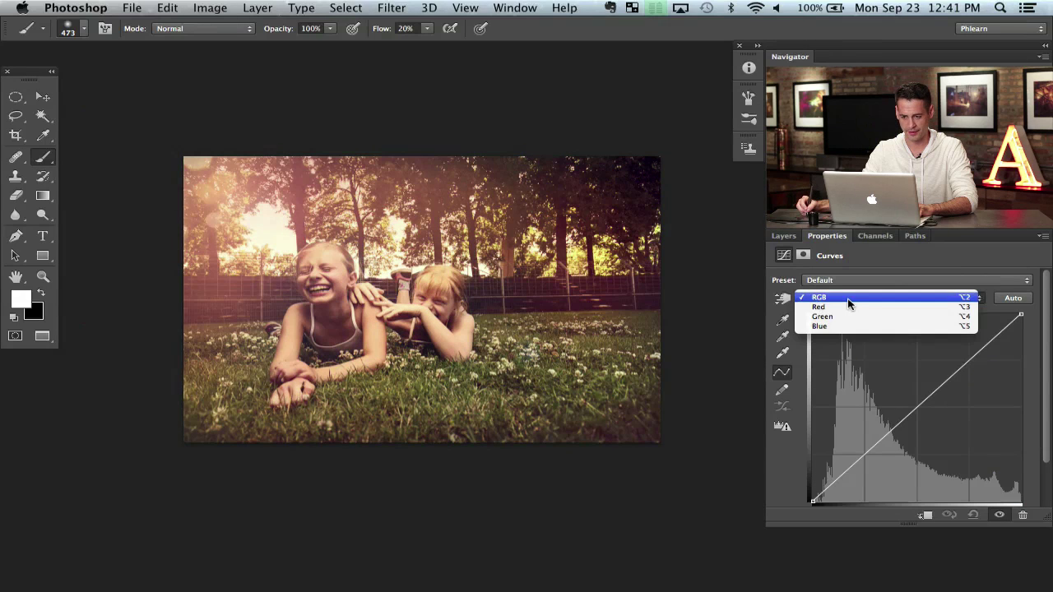
left_click(856, 327)
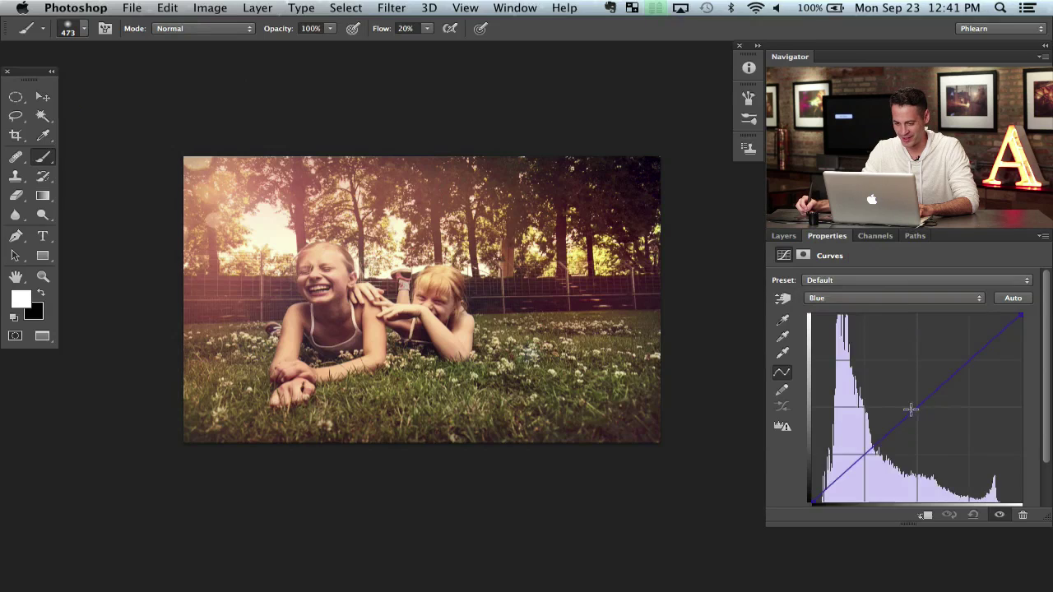
left_click_drag(910, 410, 907, 409)
left_click(841, 298)
left_click(839, 288)
left_click(855, 295)
left_click(855, 289)
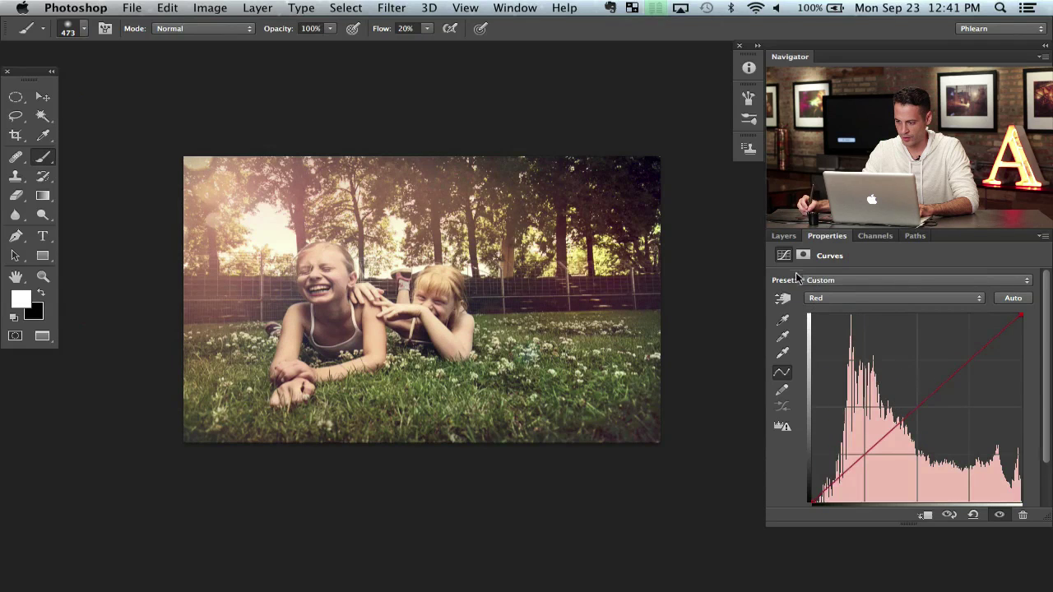
Toggle the Curves 4 layer's visibility to compare the photo with and without the color shift
left_click(785, 236)
left_click(777, 340)
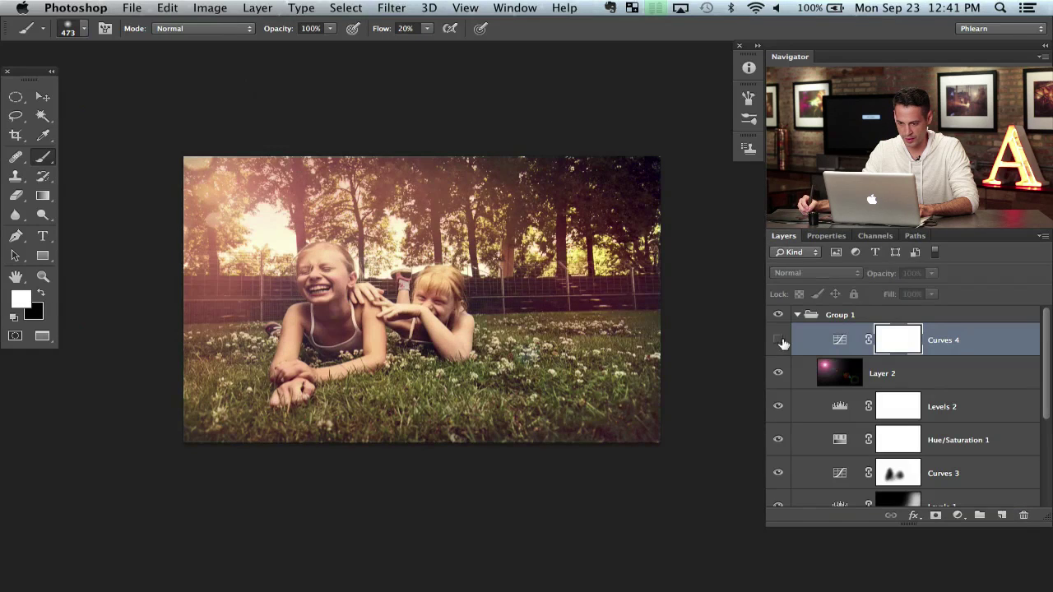
left_click(778, 339)
left_click(778, 340)
left_click(780, 340)
left_click(780, 340)
left_click(780, 340)
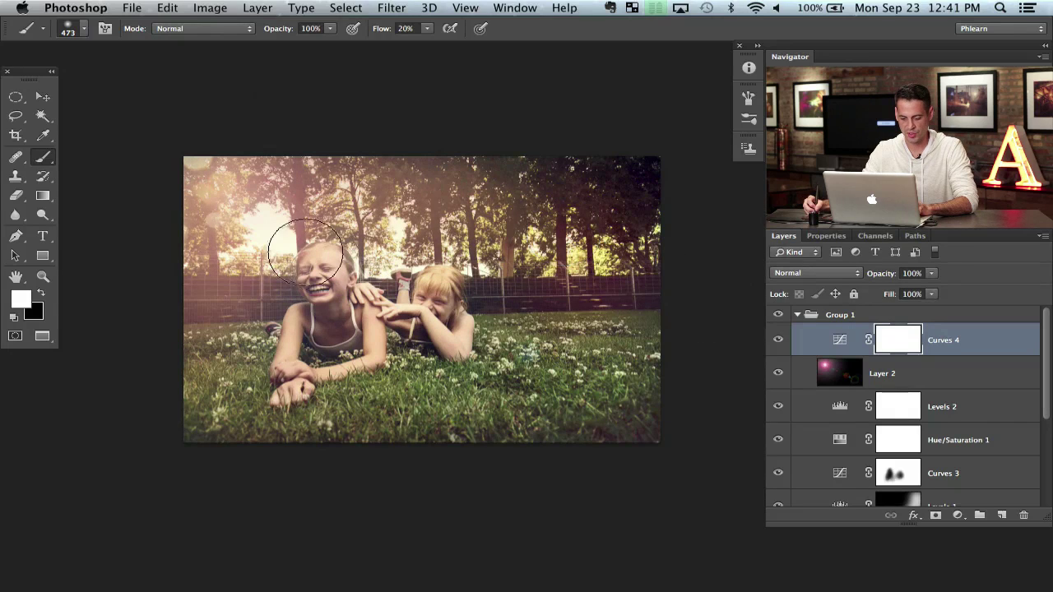
Mask Curves 4 with a large black brush at 40% flow over the sunlit trees and background, and prepare white at 30% flow for softening
key("x")
left_click_drag(250, 271, 298, 280)
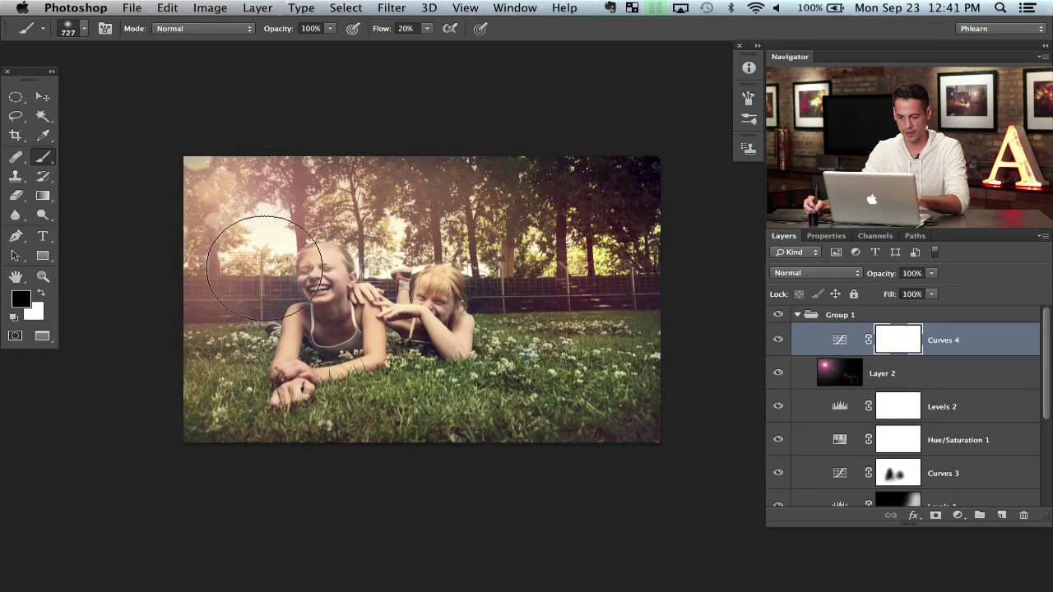
key("shift+4")
mouse_move(265, 215)
left_mouse_down()
mouse_move(257, 209)
mouse_move(242, 236)
mouse_move(320, 236)
left_mouse_up()
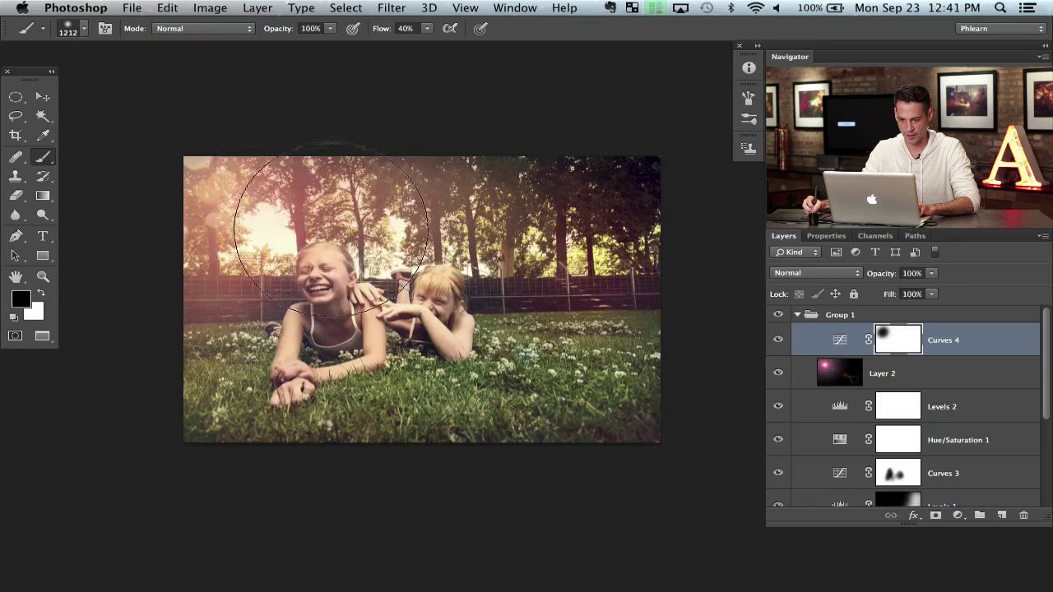
mouse_move(246, 259)
left_mouse_down()
mouse_move(257, 320)
mouse_move(411, 243)
mouse_move(337, 272)
left_mouse_up()
key("x")
key("x")
mouse_move(265, 333)
left_mouse_down()
mouse_move(248, 299)
mouse_move(279, 321)
left_mouse_up()
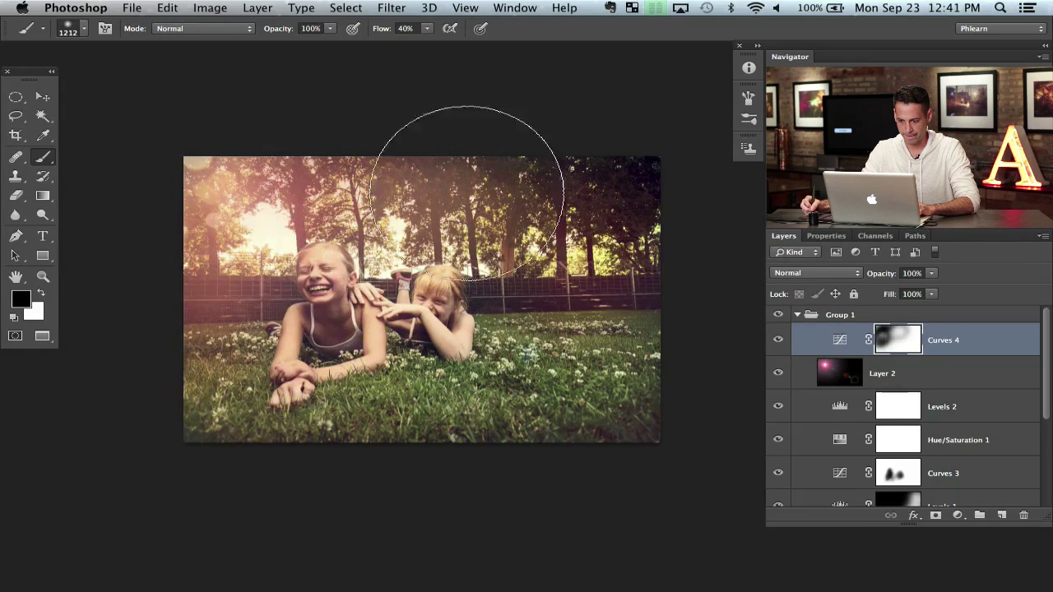
left_click_drag(469, 194, 492, 250)
key("x")
key("shift+3")
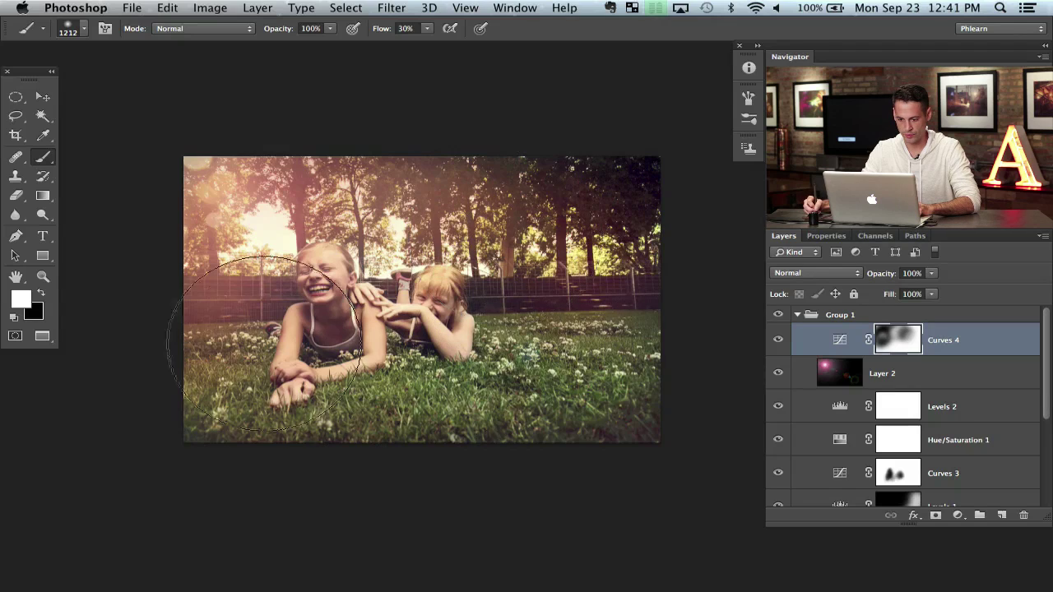
Compare the photo with and without the masked Curves 4 layer and reduce the layer's opacity to 85%
left_click(778, 339)
left_click(778, 341)
left_click(779, 342)
left_click(779, 342)
left_click(779, 343)
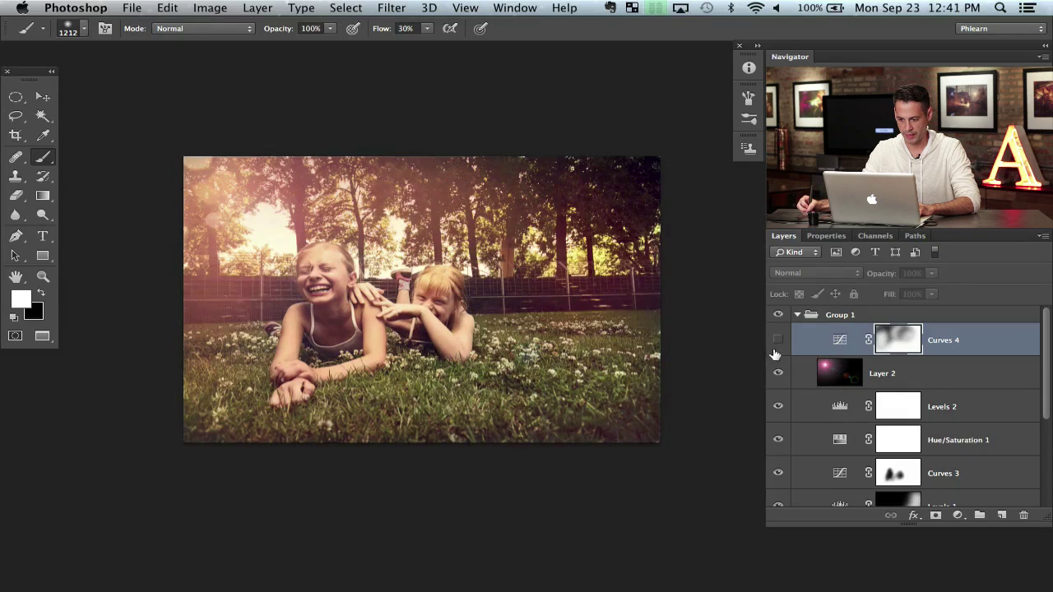
left_click(779, 342)
left_click(778, 343)
left_click(779, 344)
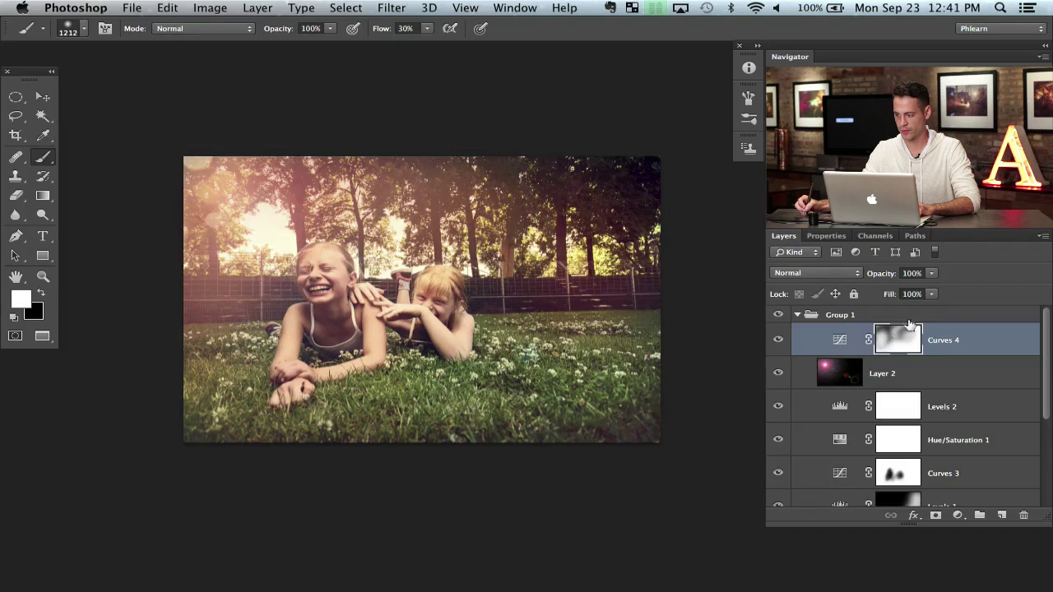
left_click_drag(873, 278, 872, 278)
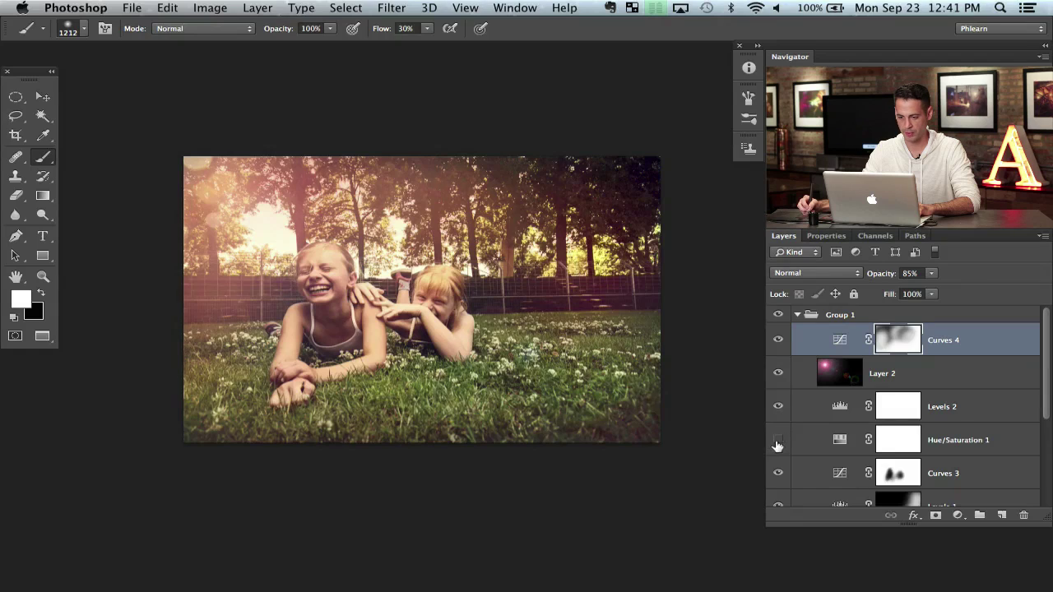
Toggle Hue/Saturation 1, Curves 3 and the peach Layer 1 individually to examine each layer's effect on the photo
left_click(779, 475)
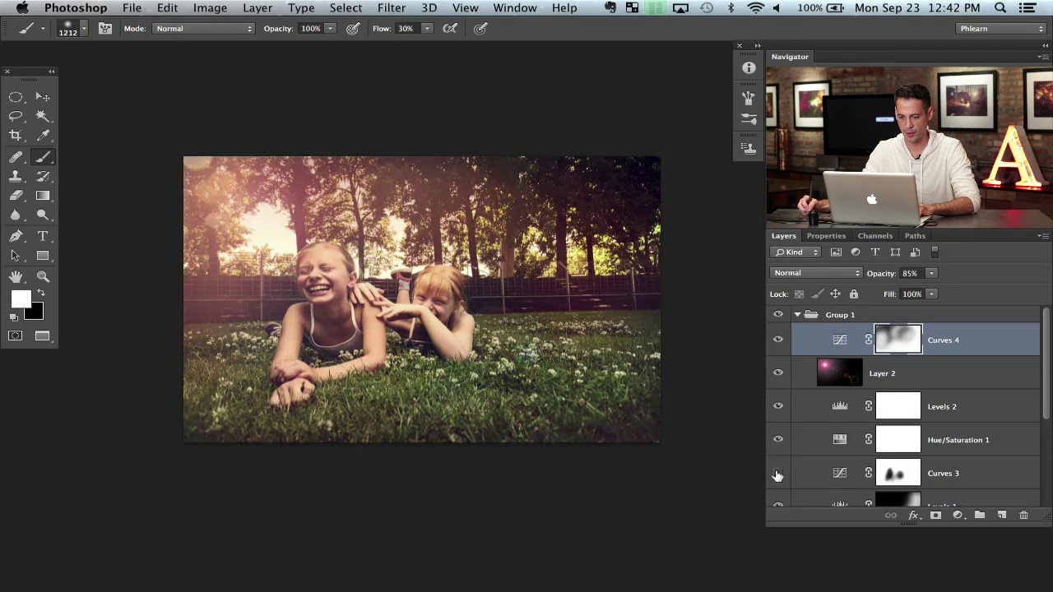
left_click(779, 474)
left_click(778, 474)
left_click(779, 475)
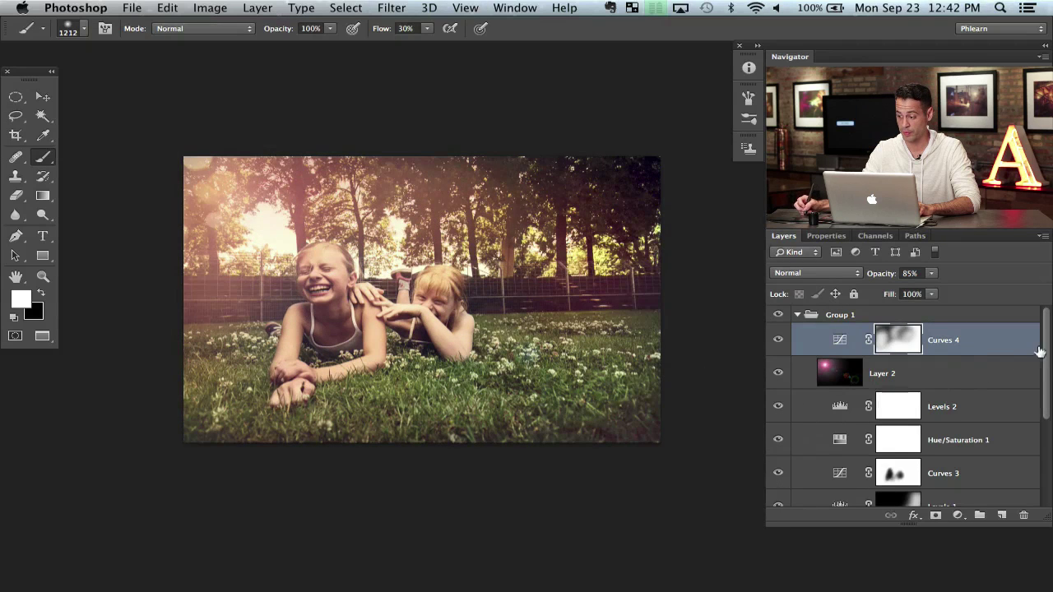
scroll(1039, 351, "down", 5)
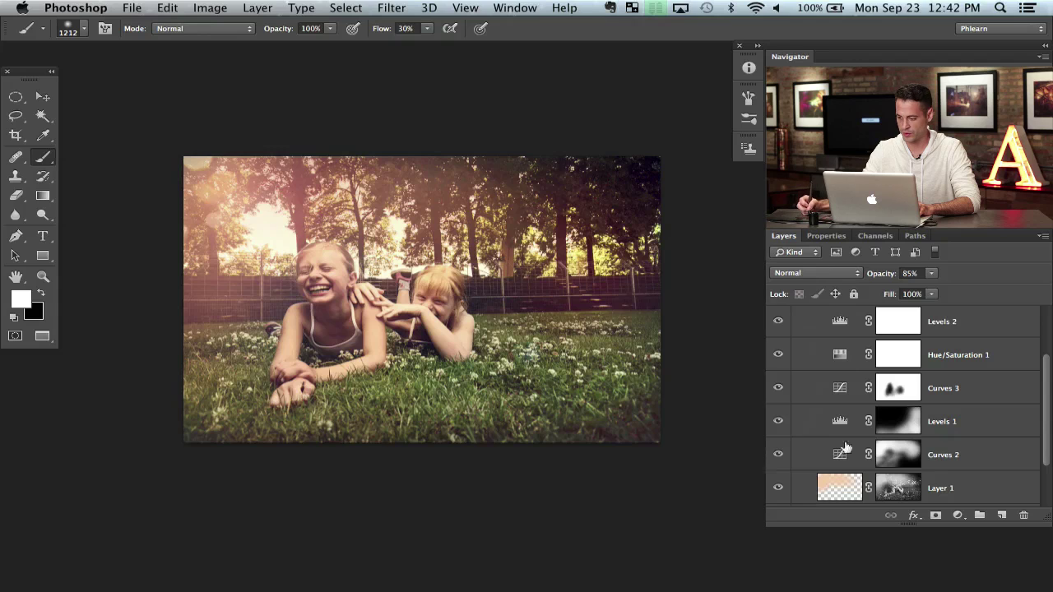
left_click(779, 488)
left_click(778, 488)
left_click(778, 488)
left_click(778, 488)
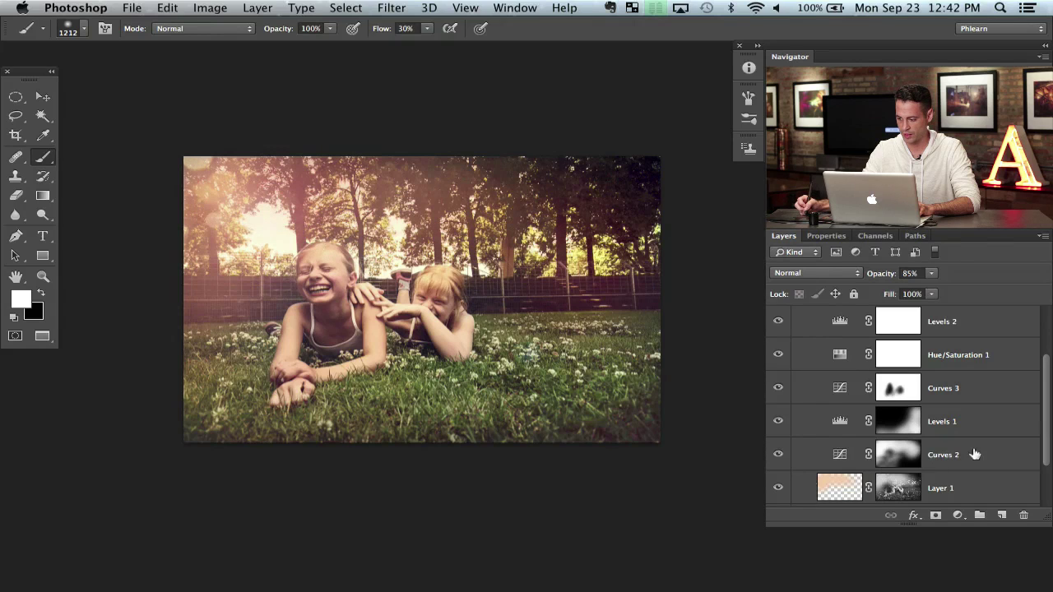
Toggle Curves 1 at the base of the group to examine its effect on the photo's dark edges
left_click_drag(1043, 411, 1041, 469)
left_click(779, 458)
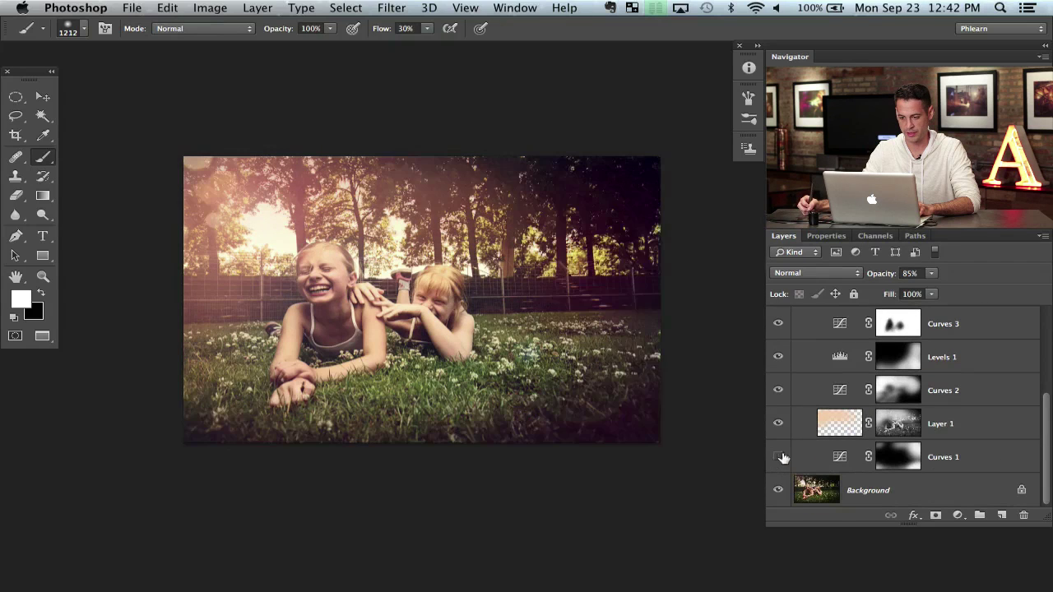
left_click(778, 457)
left_click(779, 458)
left_click(779, 458)
left_click(778, 457)
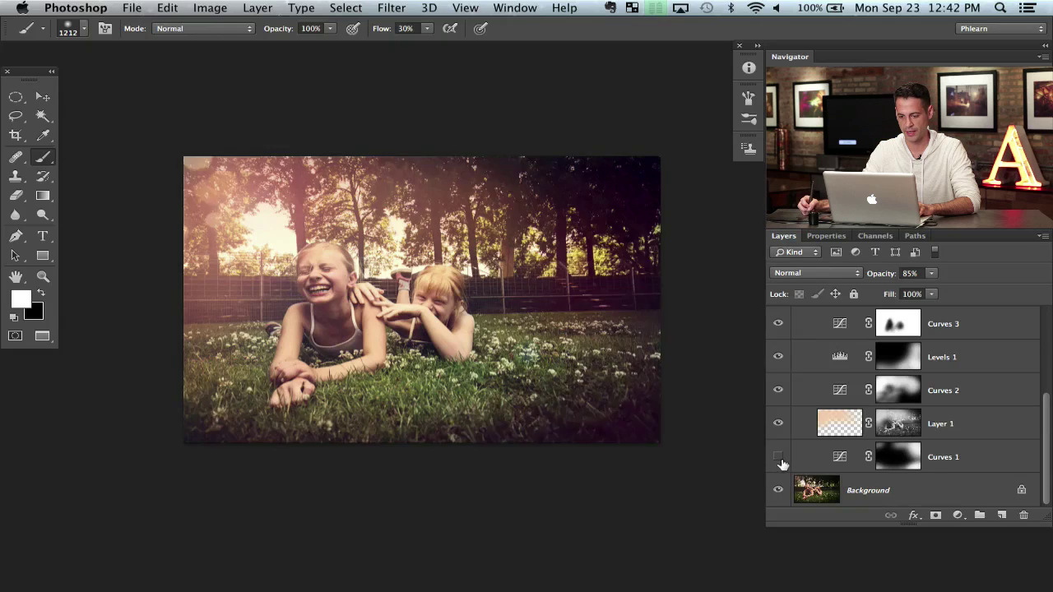
left_click(778, 458)
Collapse Group 1 and toggle its visibility to compare the original photo with the complete edit
left_click_drag(1045, 407, 1047, 301)
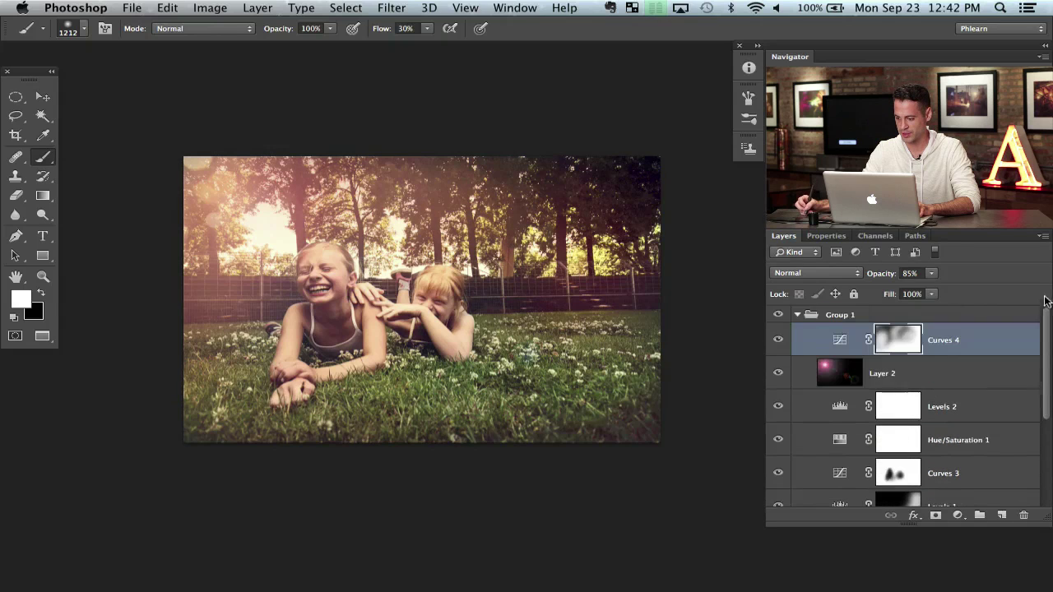
left_click(796, 315)
left_click(778, 315)
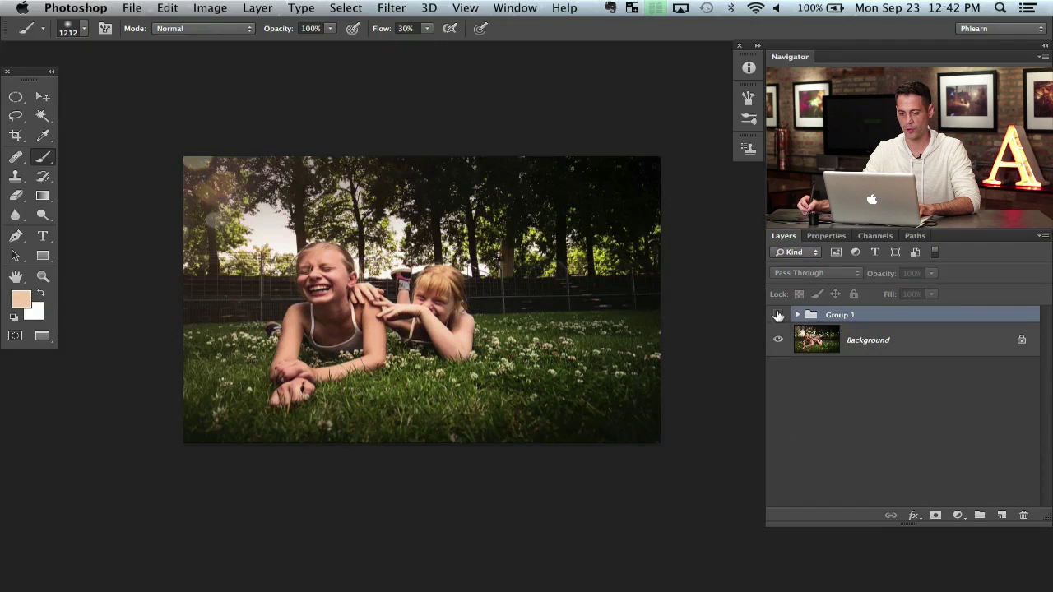
left_click(779, 315)
left_click(779, 315)
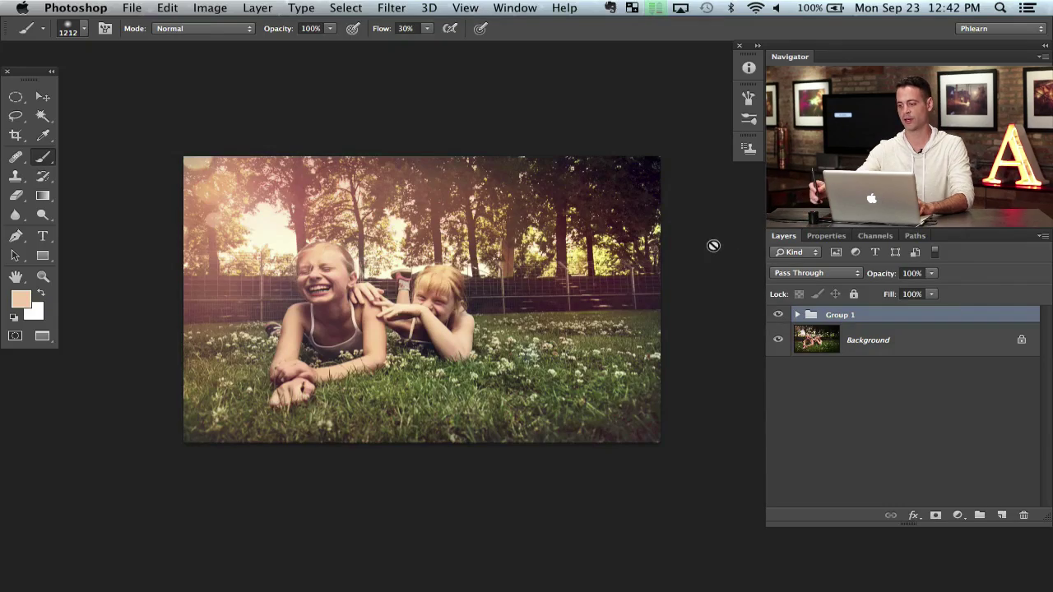
Create a new layer above Curves 4 inside Group 1 and fill it with 50% Gray at 100% opacity
key("super+plus")
key("super+plus")
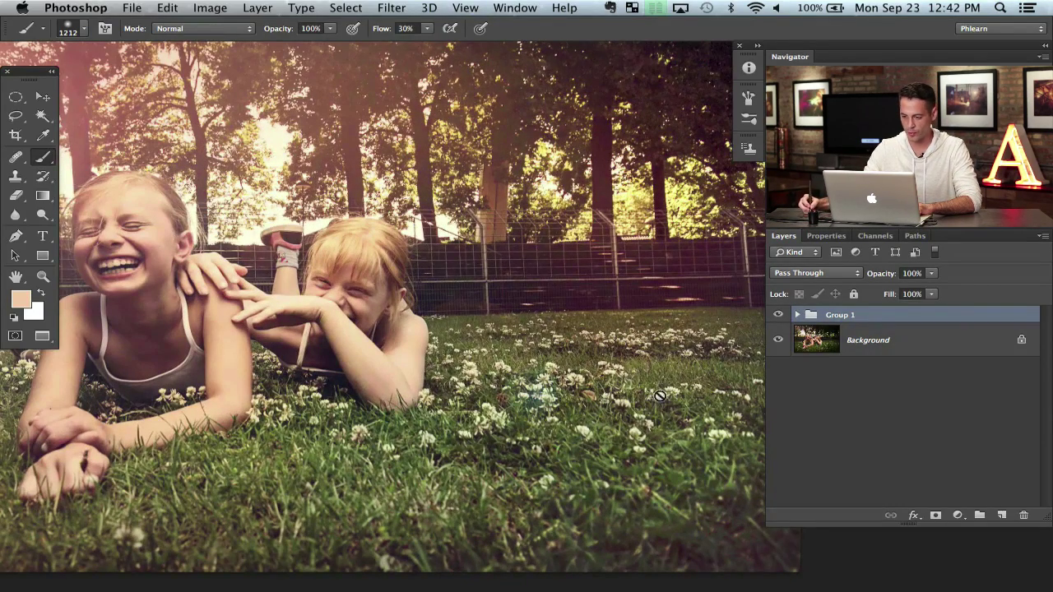
key("super+minus")
left_click(797, 315)
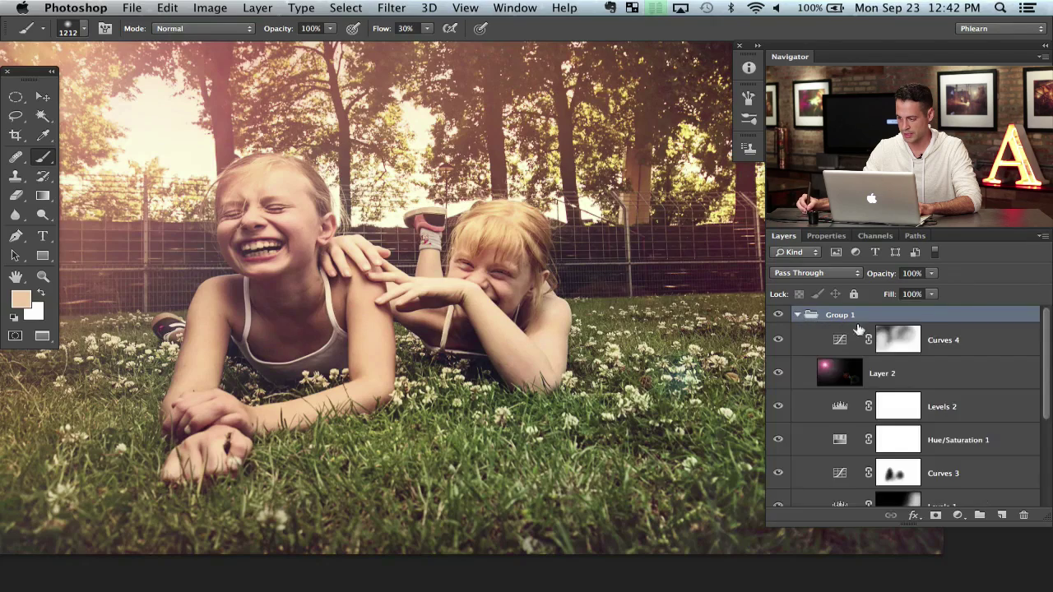
left_click(1024, 340)
left_click(1002, 516)
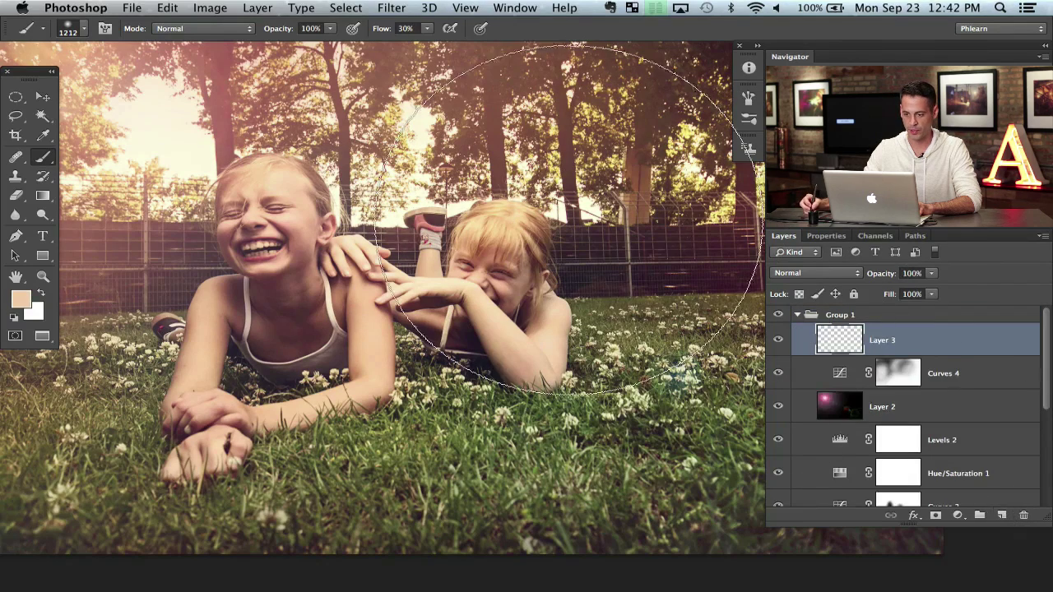
key("shift+BackSpace")
left_click(475, 238)
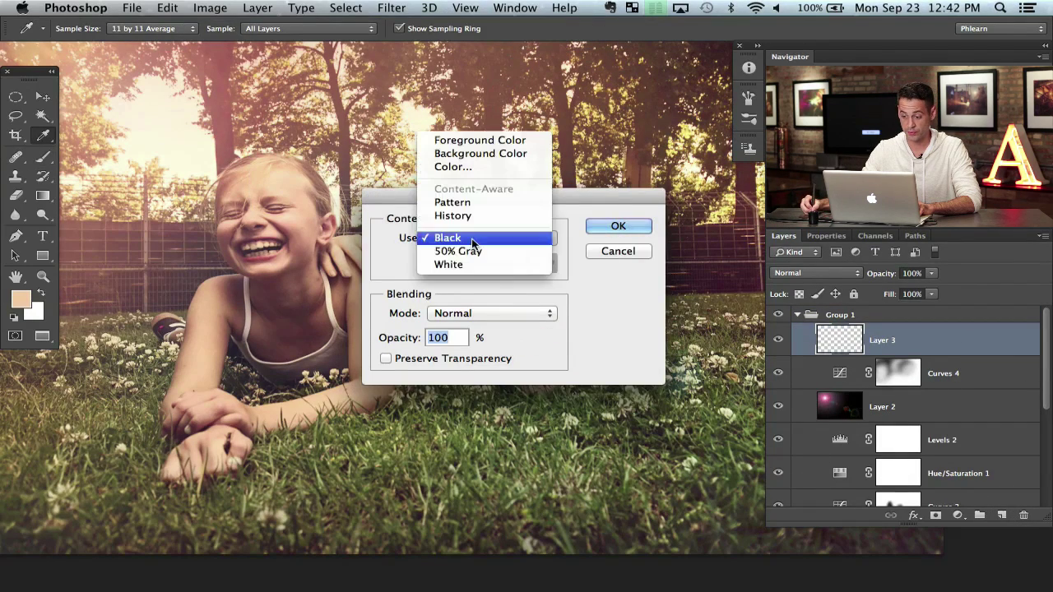
left_click(479, 249)
key("Return")
key("b")
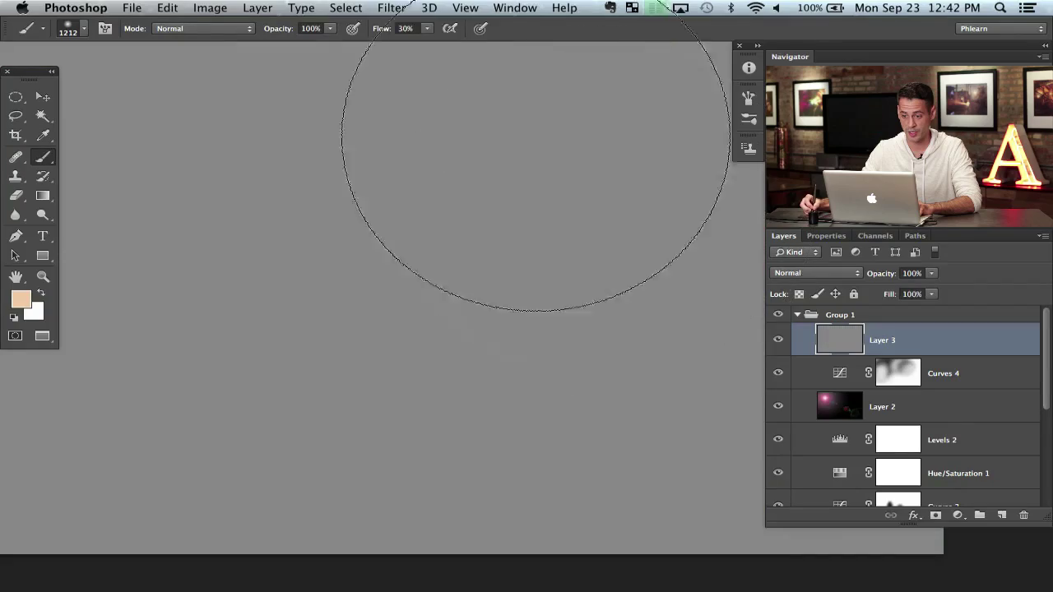
Apply a strong, non-monochromatic Add Noise filter with Uniform distribution to the gray Layer 3
left_click(391, 8)
mouse_move(431, 225)
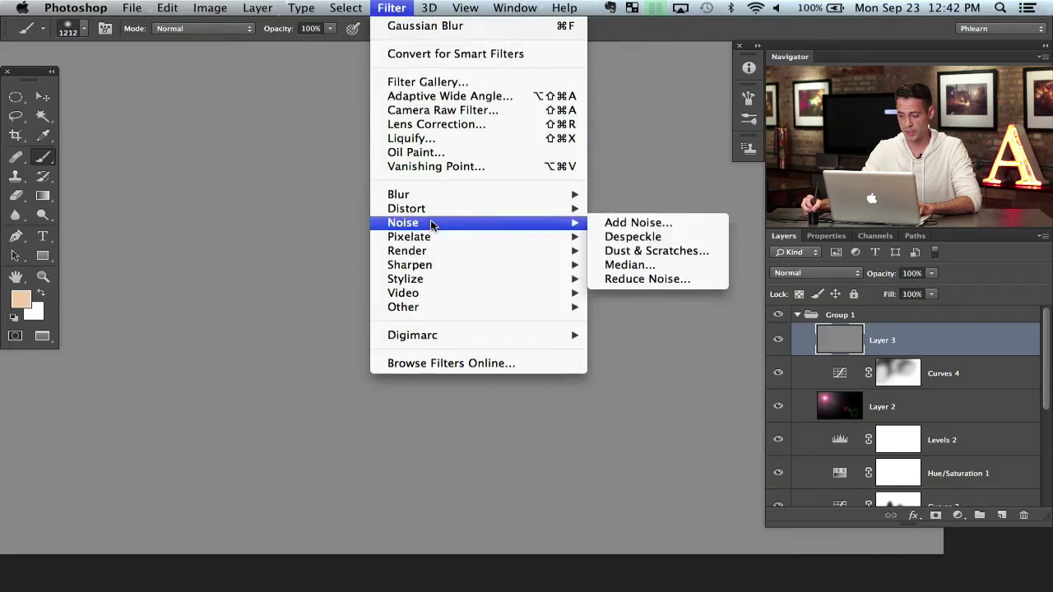
left_click(634, 223)
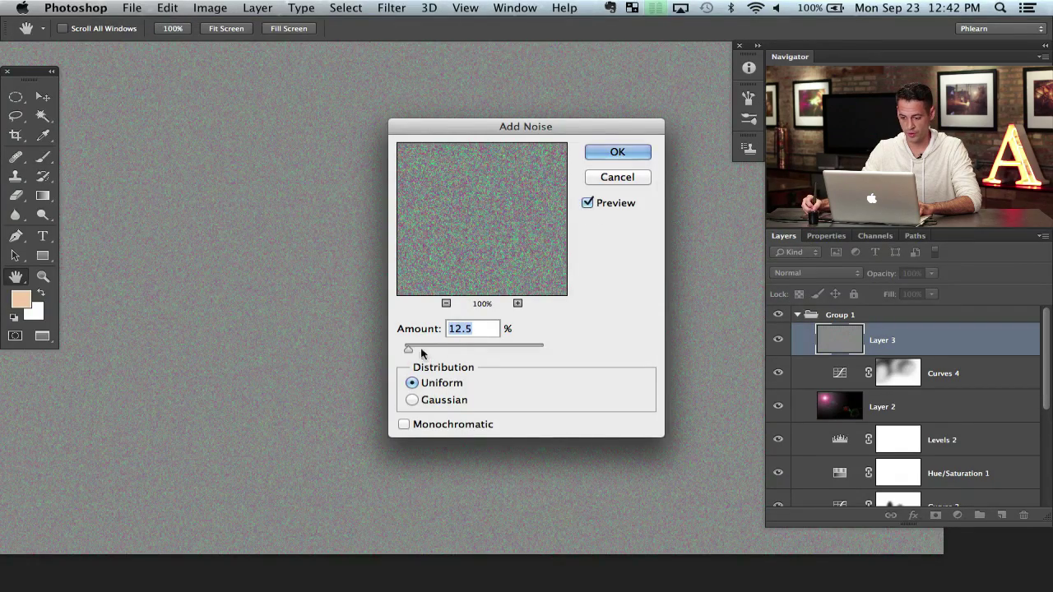
left_click_drag(421, 353, 428, 351)
left_click(617, 152)
key("b")
Blend Layer 3 in Soft Light mode and remove the color from its noise with Hue/Saturation
left_click(815, 272)
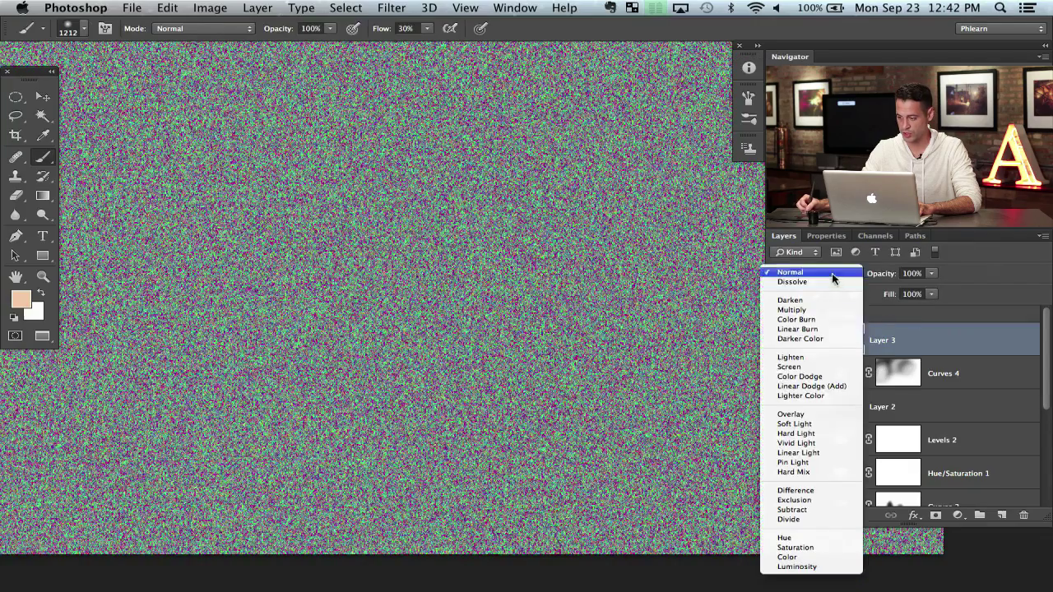
left_click(819, 422)
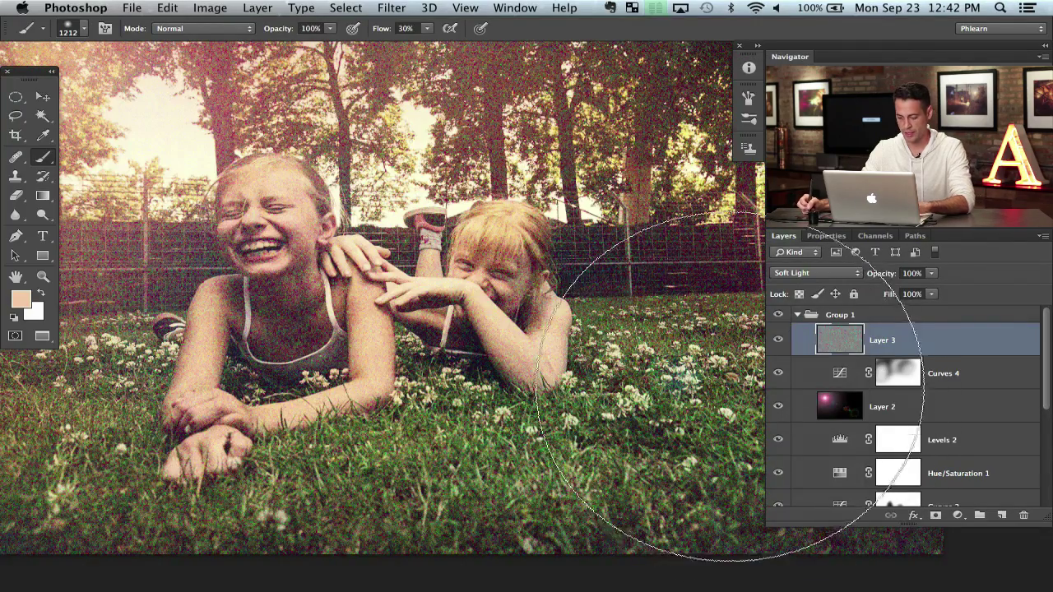
key("super+u")
left_click_drag(405, 402, 403, 408)
left_click(650, 286)
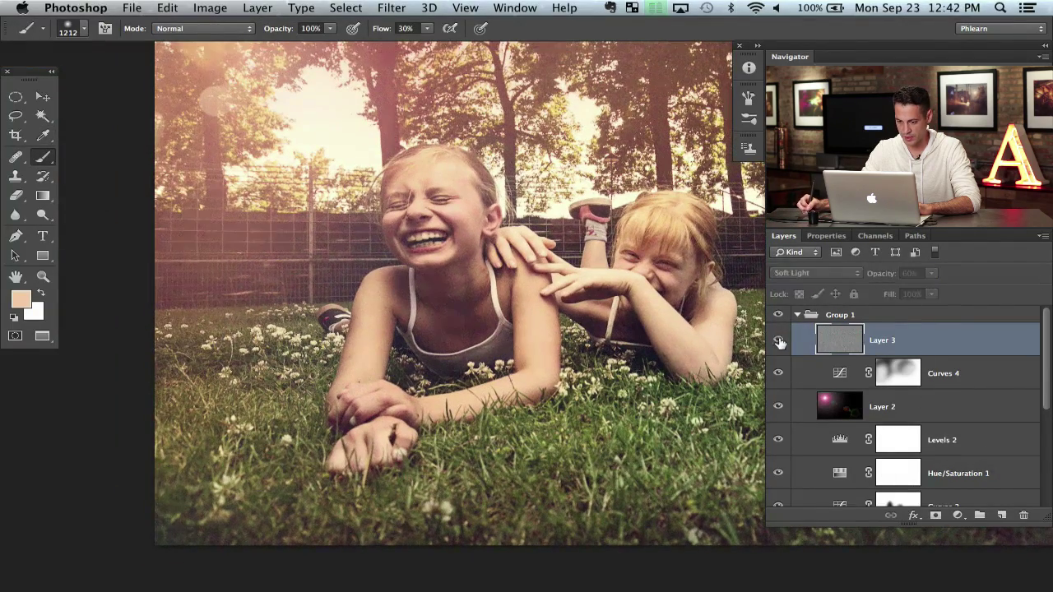
Examine the grain on the photo and lower the noise layer's opacity to 48%
key("super+0")
key("super+equal")
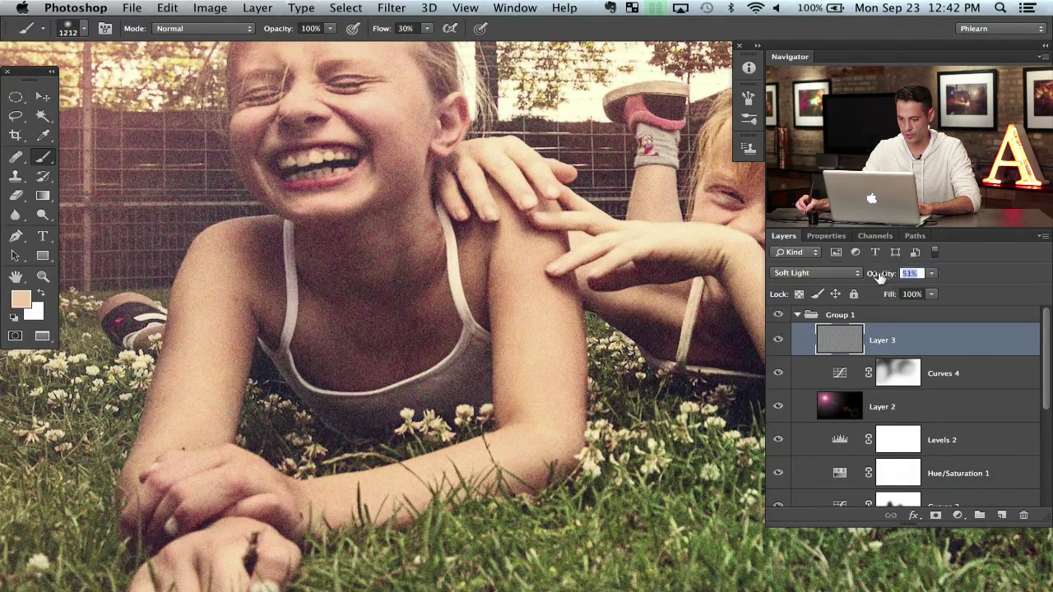
left_click_drag(879, 278, 843, 237)
key("super+0")
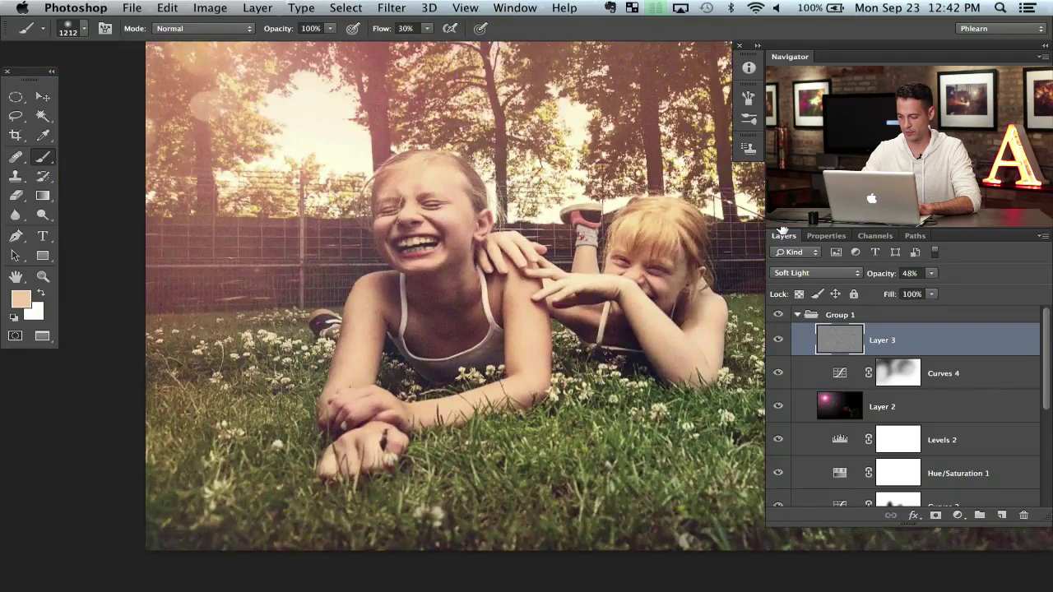
key("super+minus")
left_click_drag(550, 382, 481, 342)
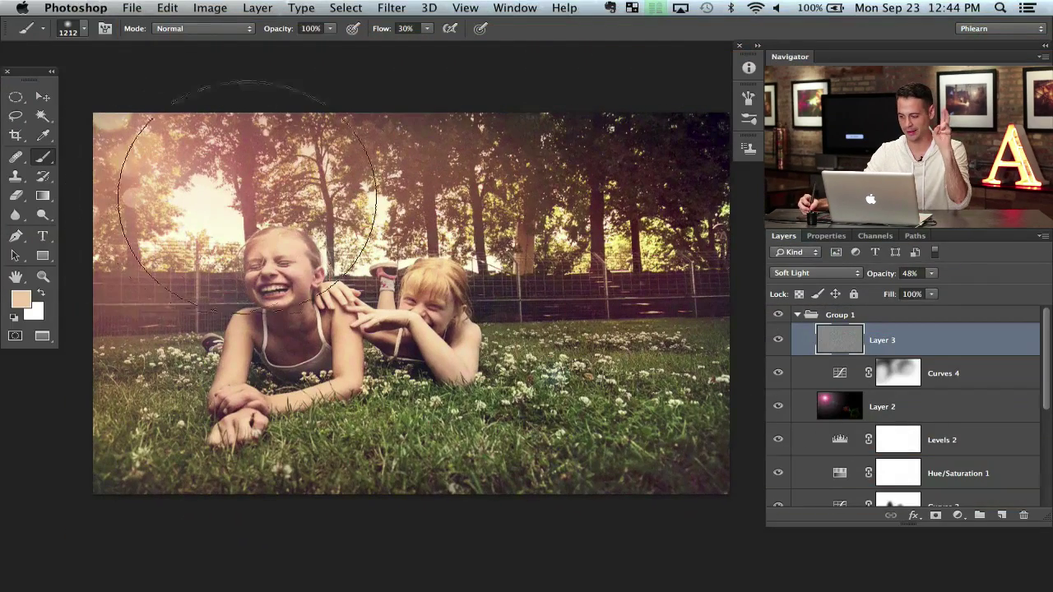
Add a Levels adjustment above the noise layer and raise the Red channel's black output level to 39
left_click(958, 516)
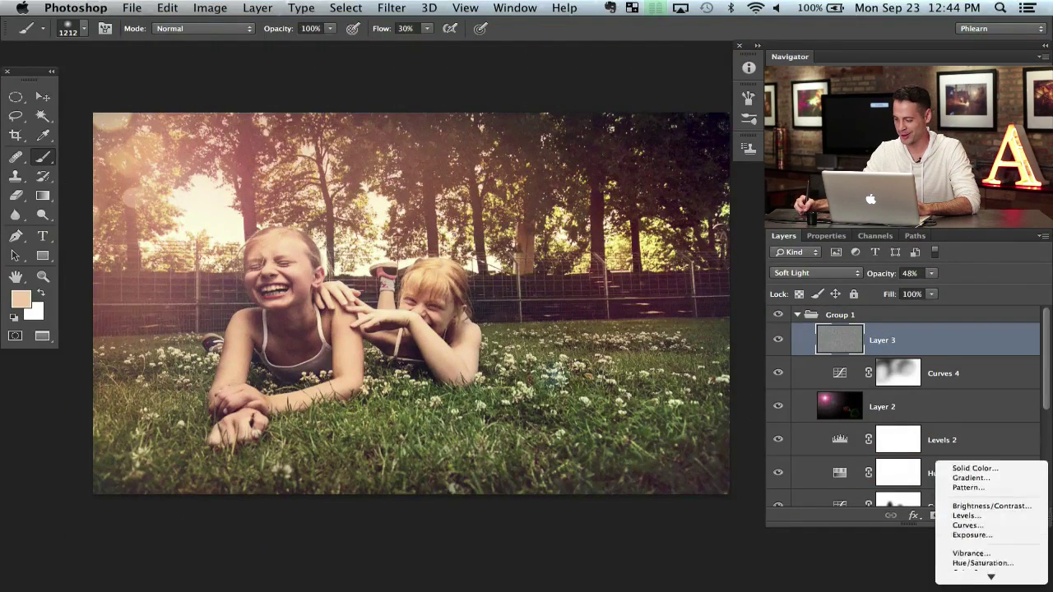
left_click(964, 459)
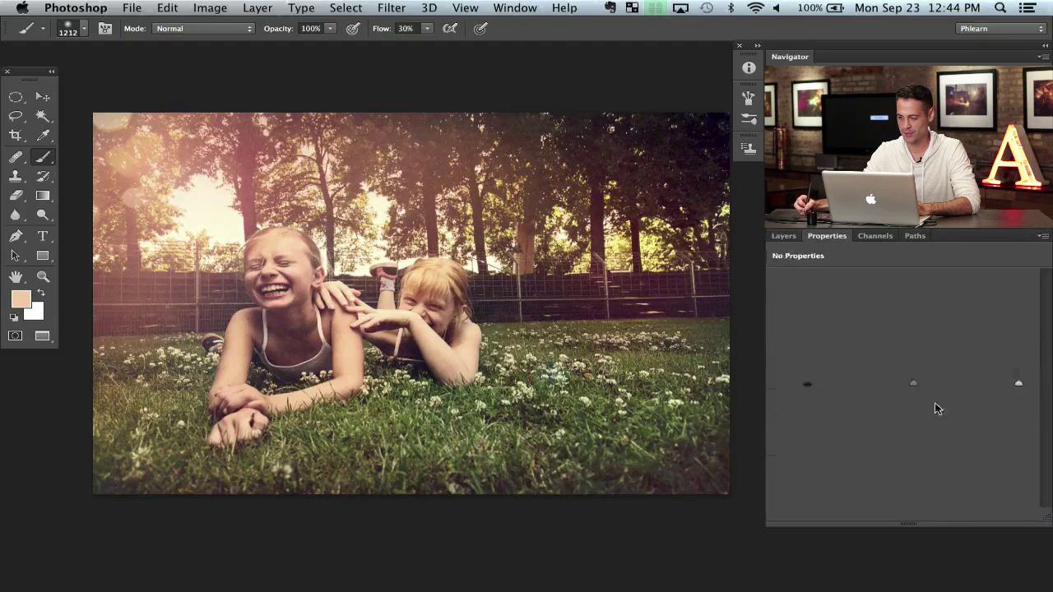
left_click(825, 307)
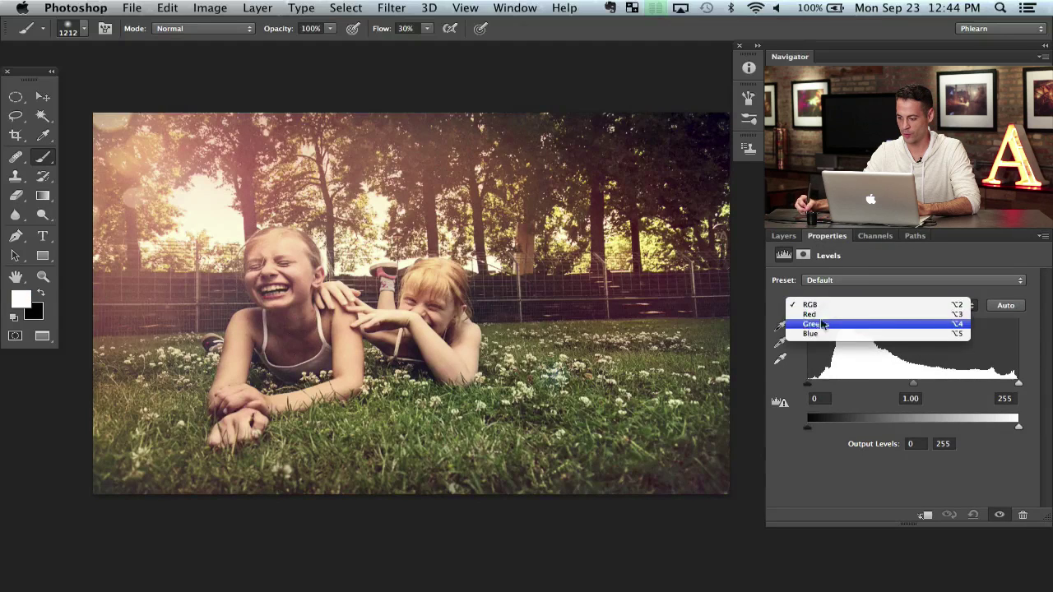
left_click(823, 319)
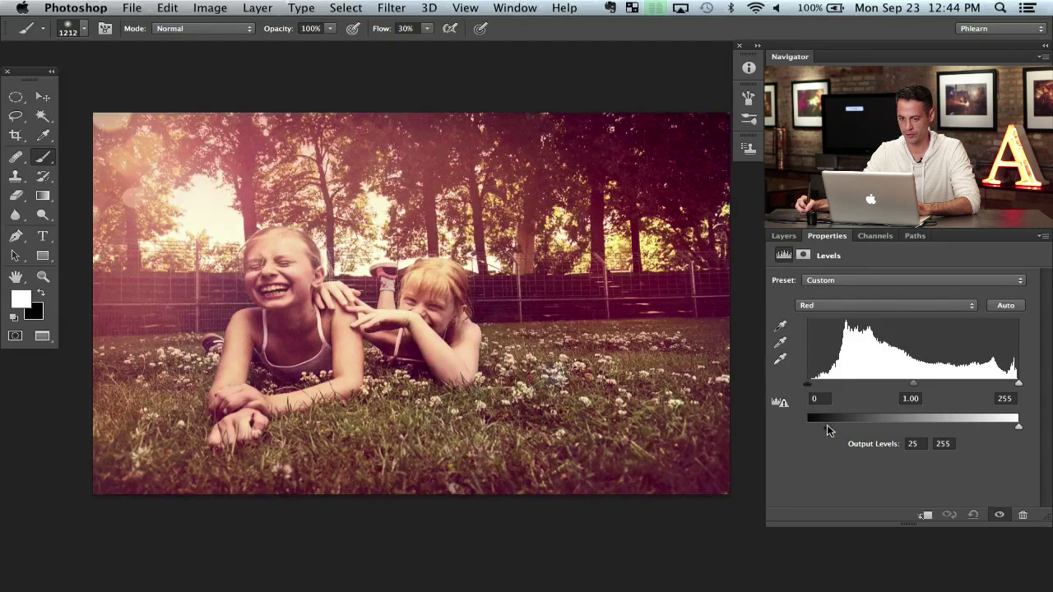
Set the Blue channel's black input level to 26, then invert the Levels mask and paint white over the photo's upper-left area
left_click(828, 306)
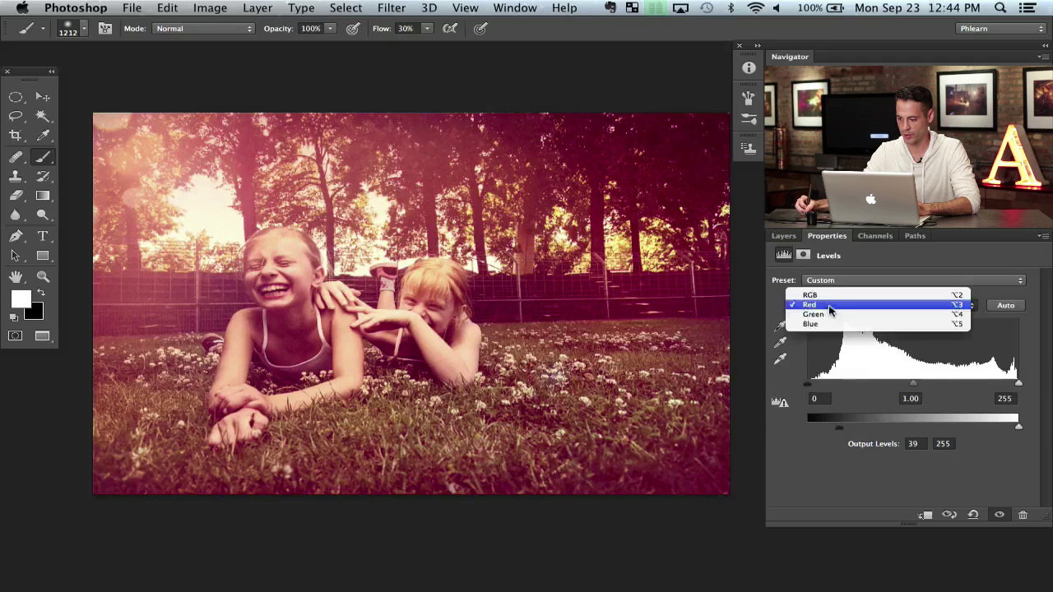
left_click(823, 329)
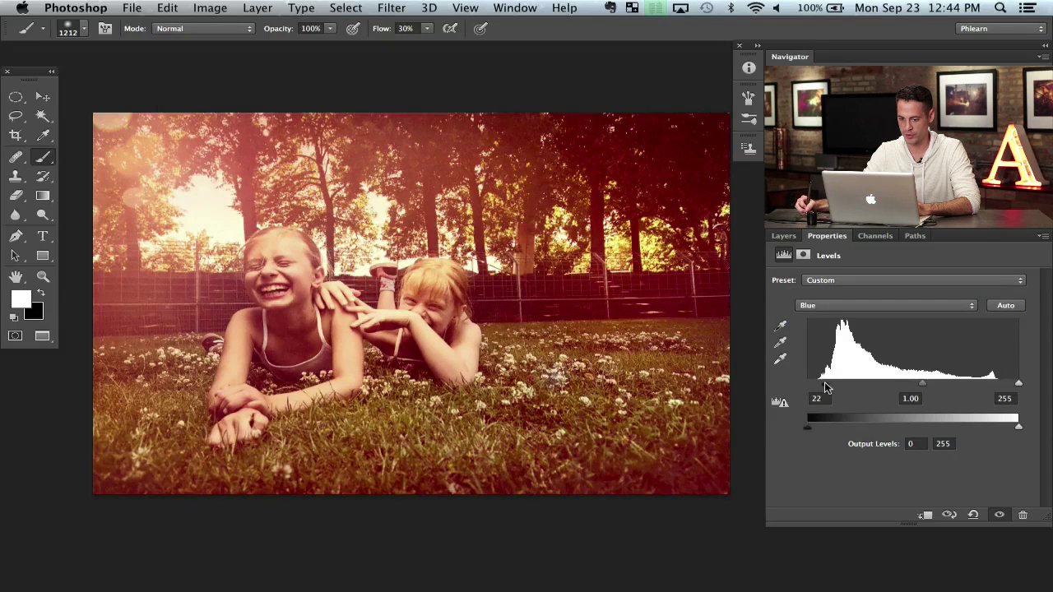
key("super+i")
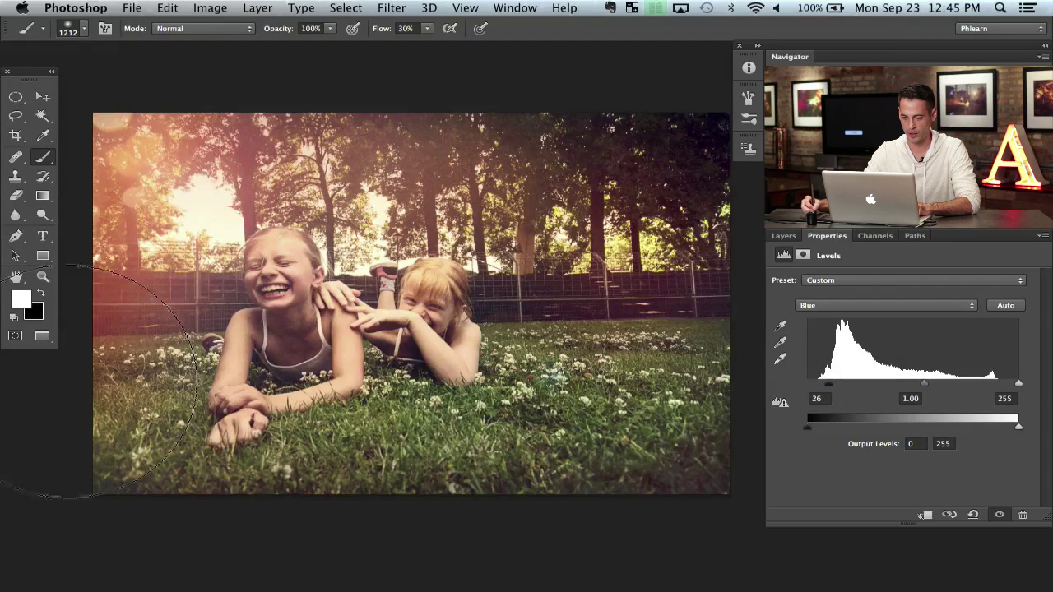
left_click(784, 236)
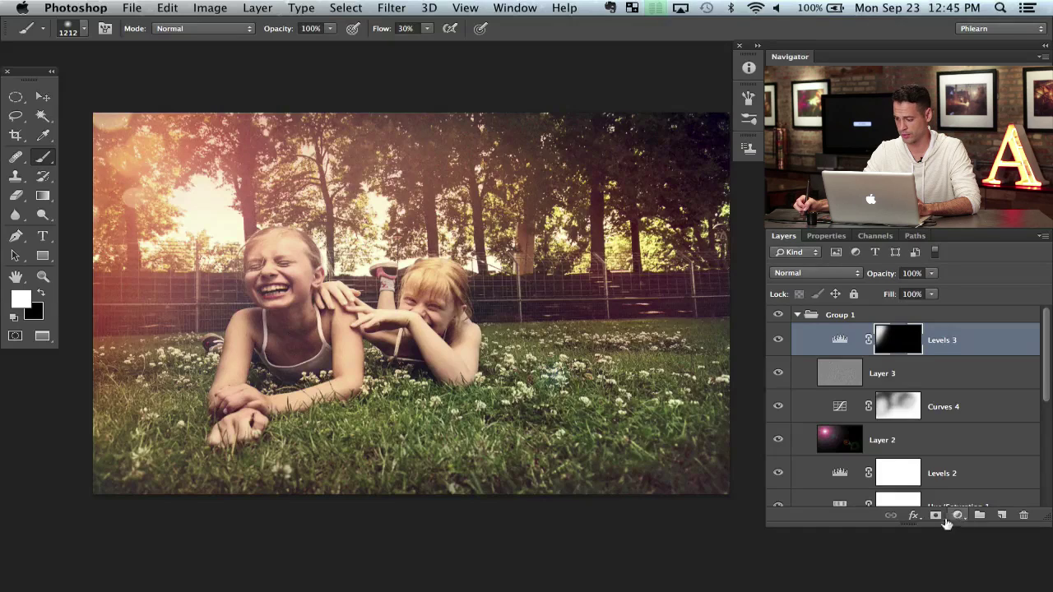
Add another Levels adjustment with the Green black input level at 25, revealed only in the photo's lower-right corner through an inverted mask
left_click(956, 516)
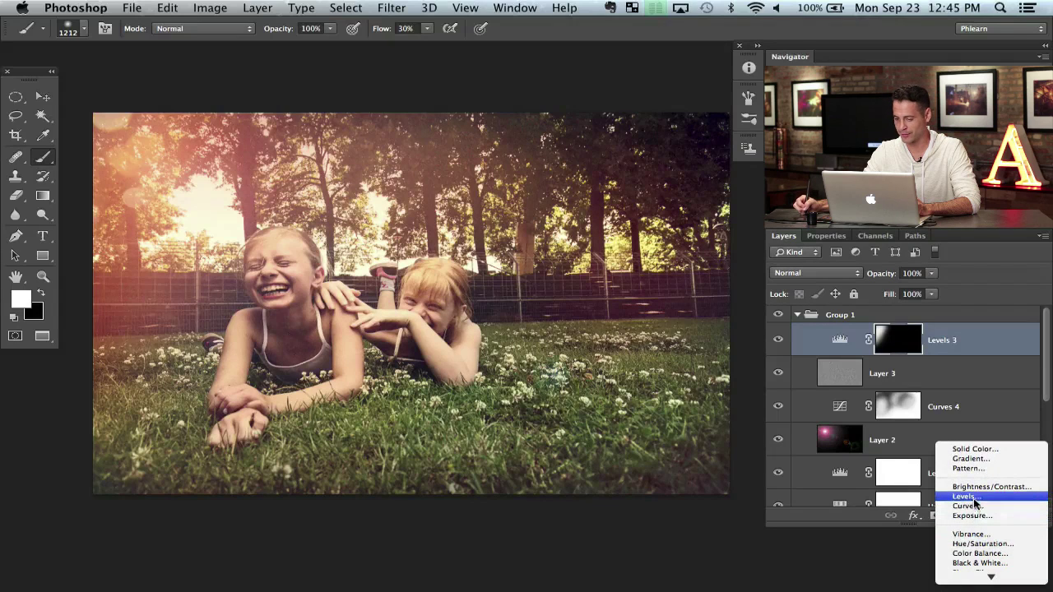
left_click(975, 499)
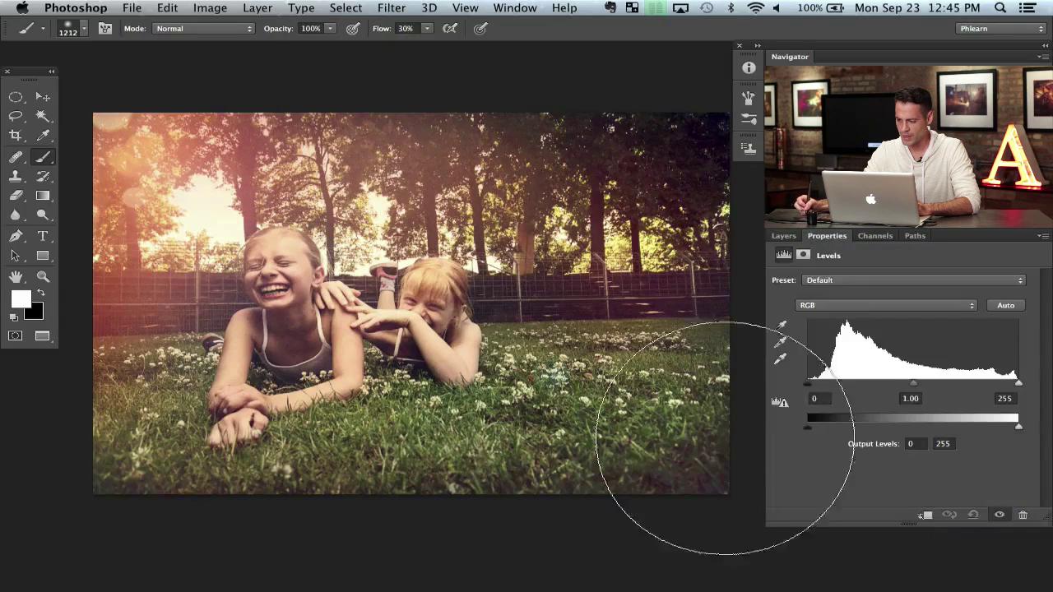
left_click(811, 306)
left_click(813, 328)
left_click_drag(808, 384, 821, 385)
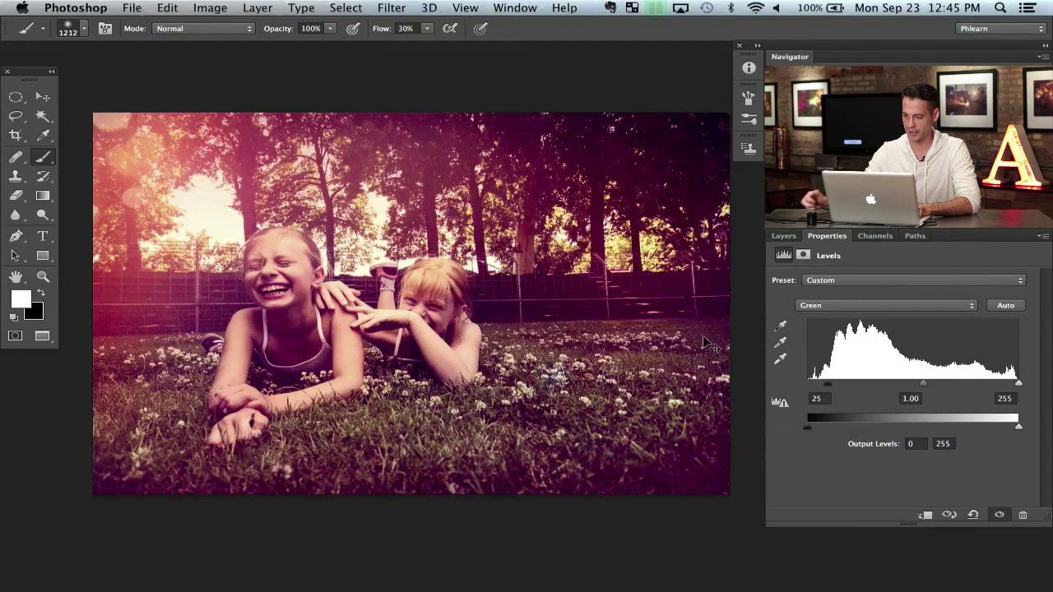
key("super+i")
left_click(784, 237)
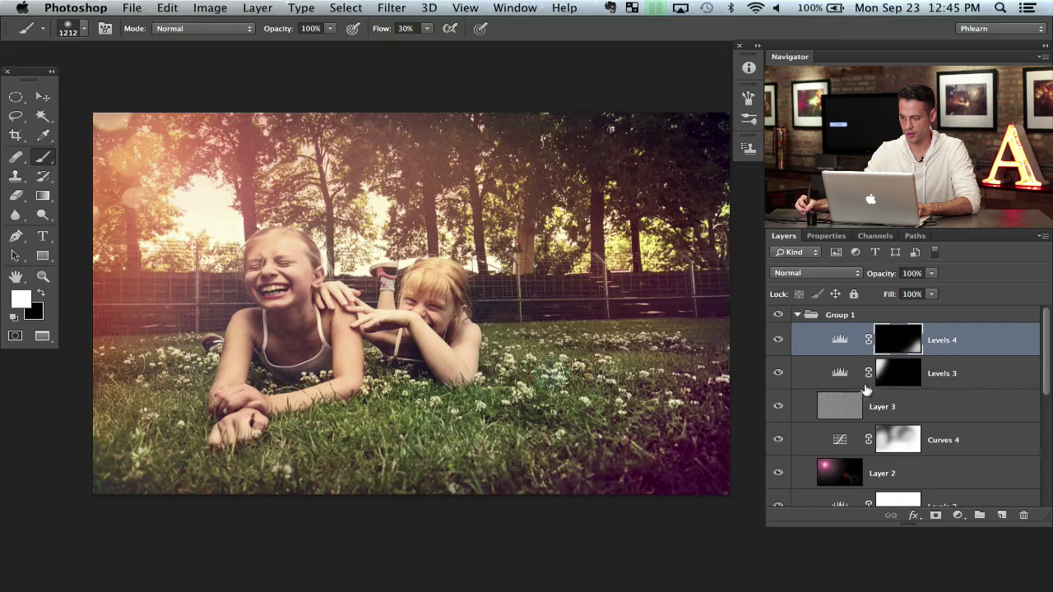
Compare the photo with and without Levels 4 and reduce that layer's opacity to 71%
left_click(777, 340)
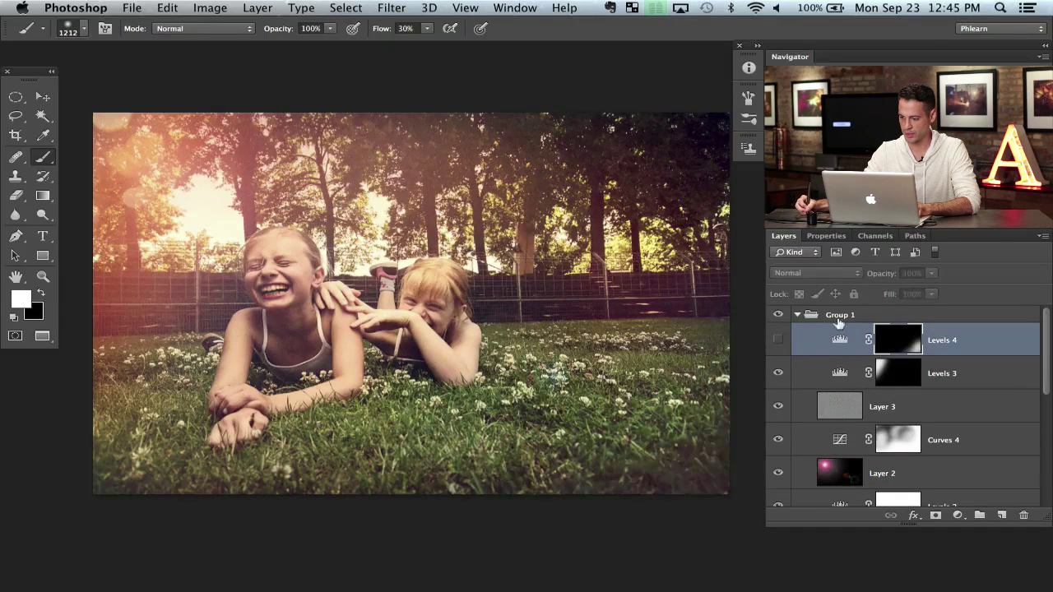
left_click(778, 342)
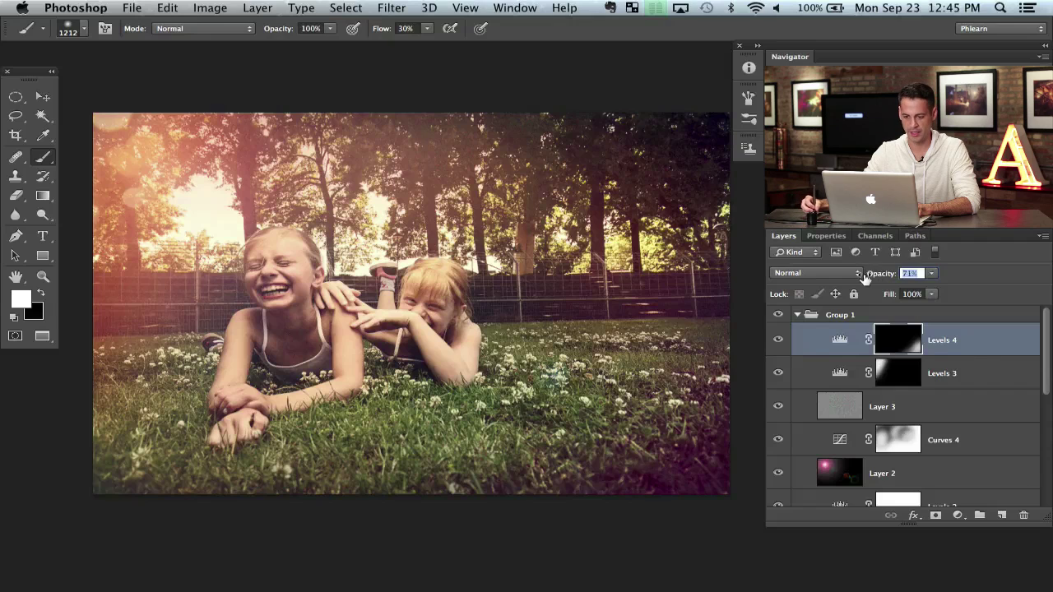
key("Return")
Toggle Levels 4 and Levels 3 to examine how their corner tints change the photo
left_click(778, 340)
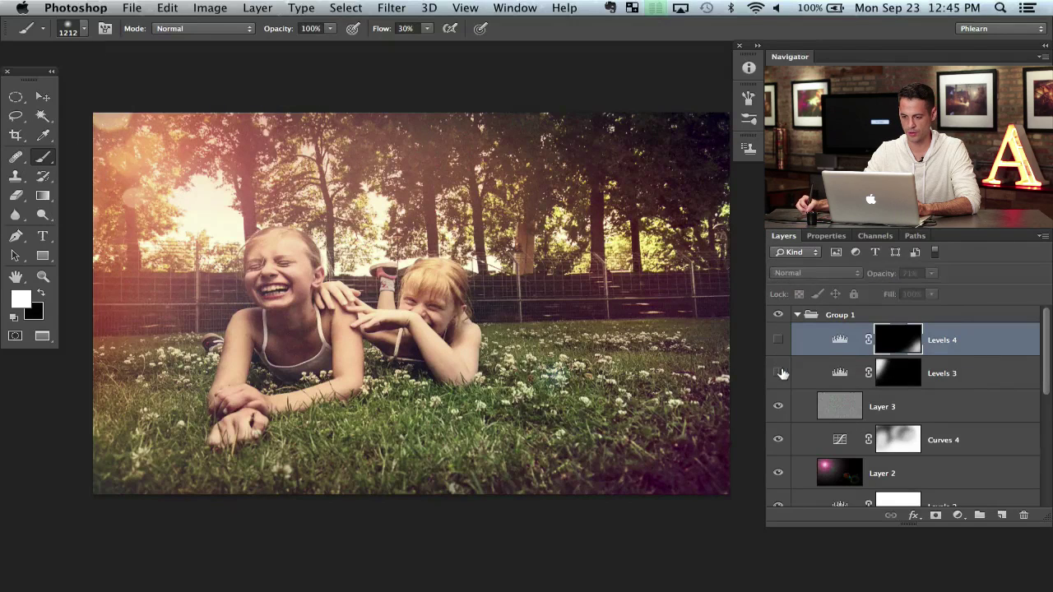
left_click(777, 341)
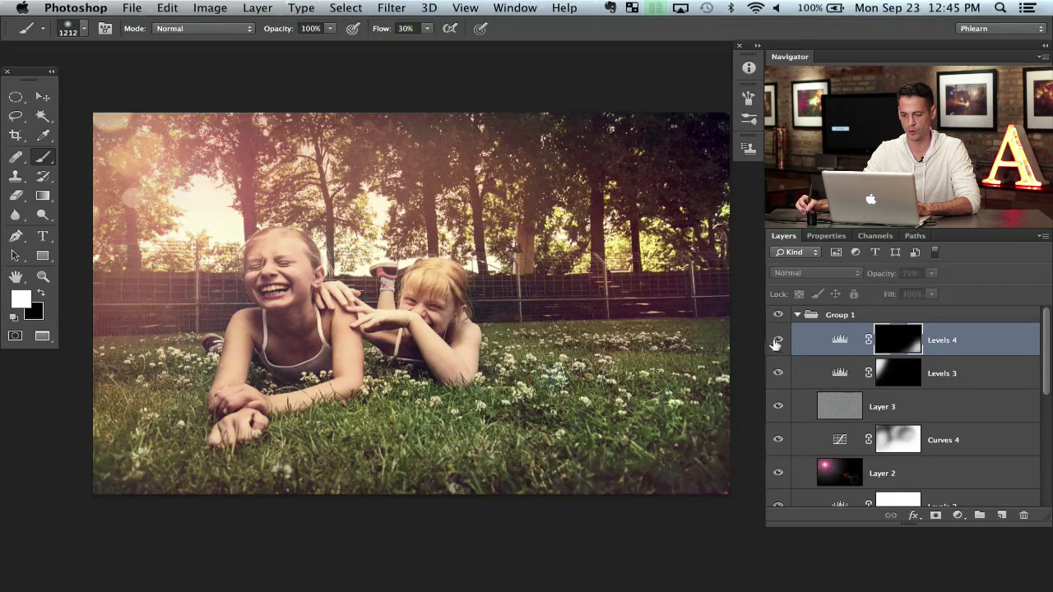
left_click(777, 342)
mouse_move(687, 462)
left_mouse_down()
mouse_move(689, 475)
mouse_move(686, 463)
left_mouse_up()
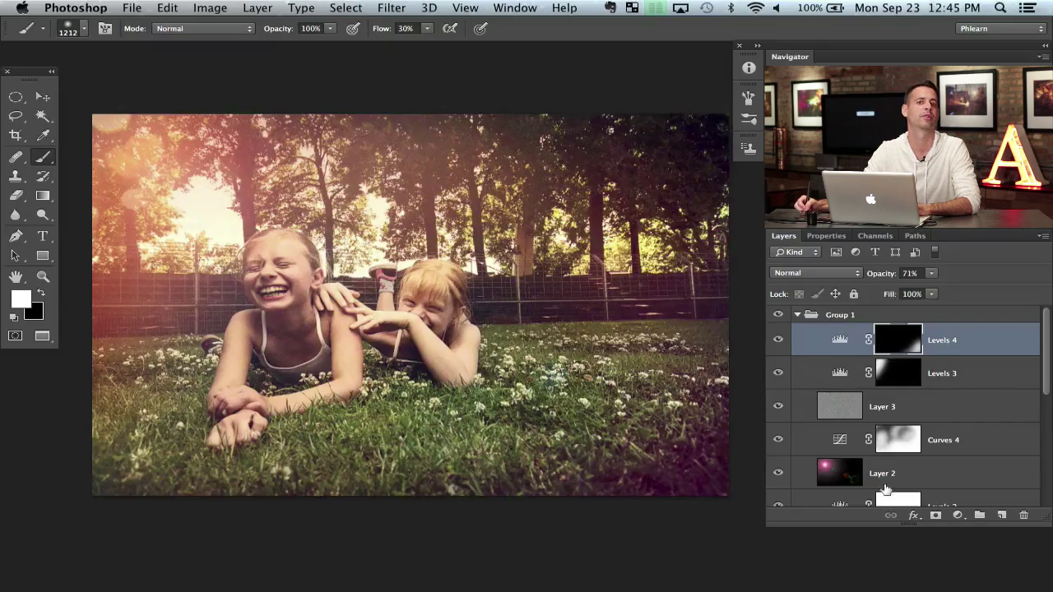